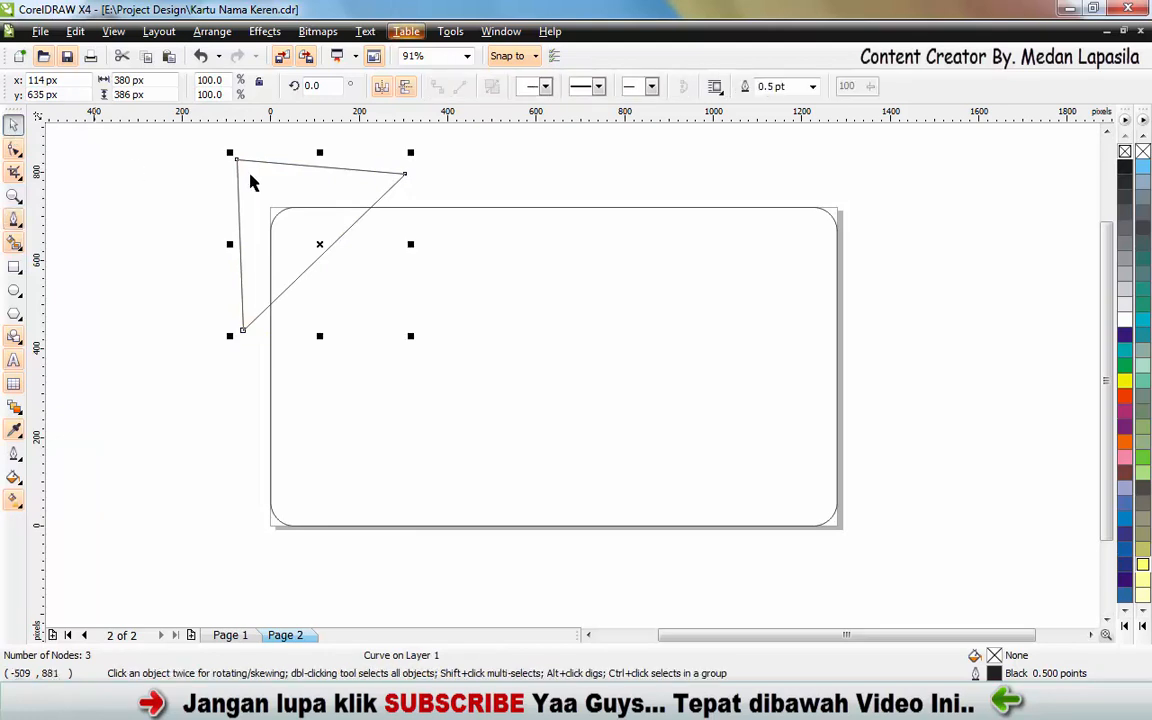
- PowerClip the triangle inside the rounded card rectangle
click(345, 170)
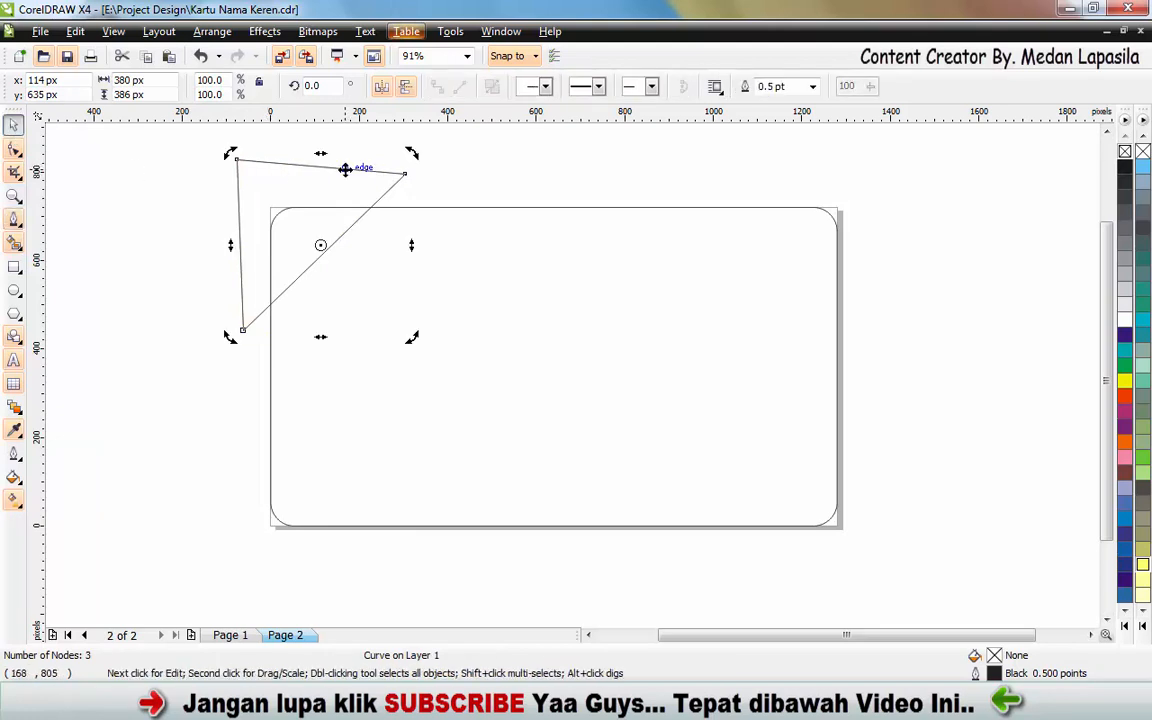
click(343, 169)
click(268, 33)
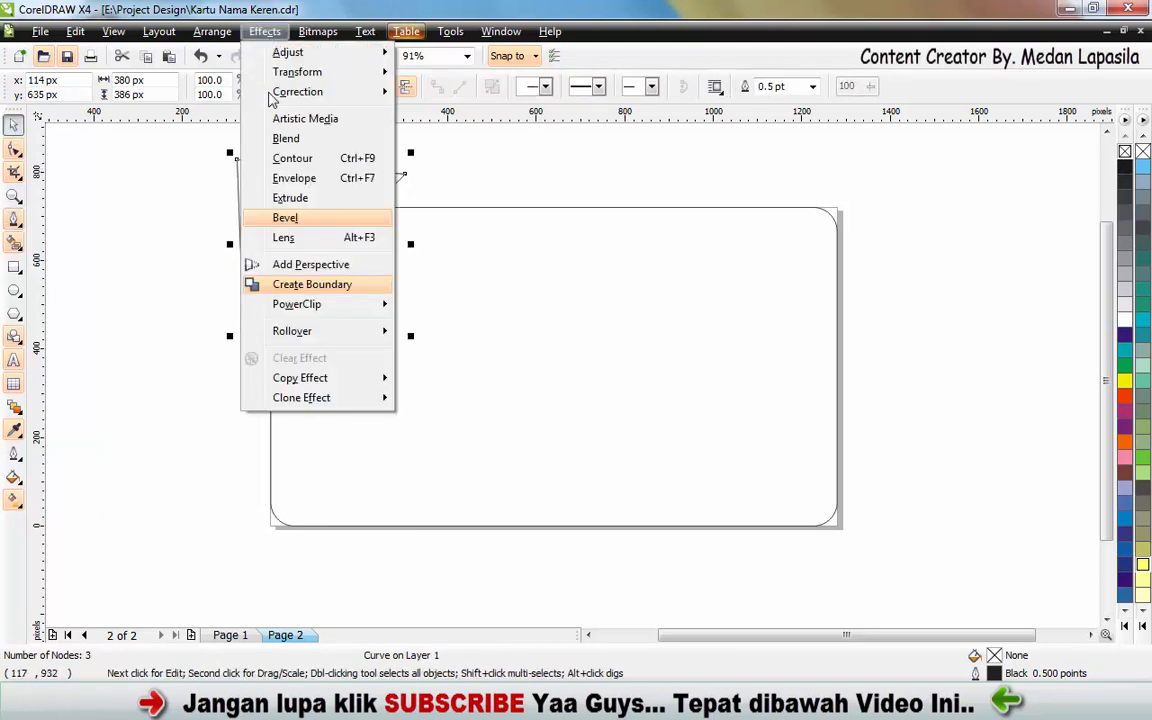
mouse_move(305, 304)
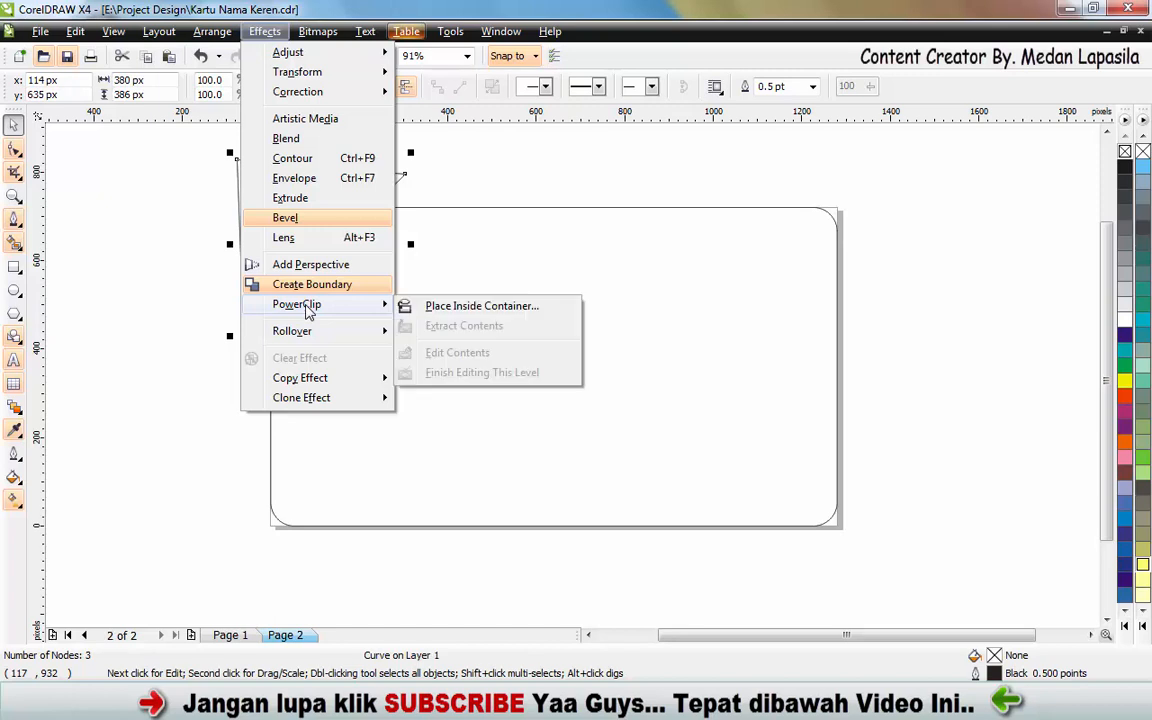
click(483, 307)
click(530, 316)
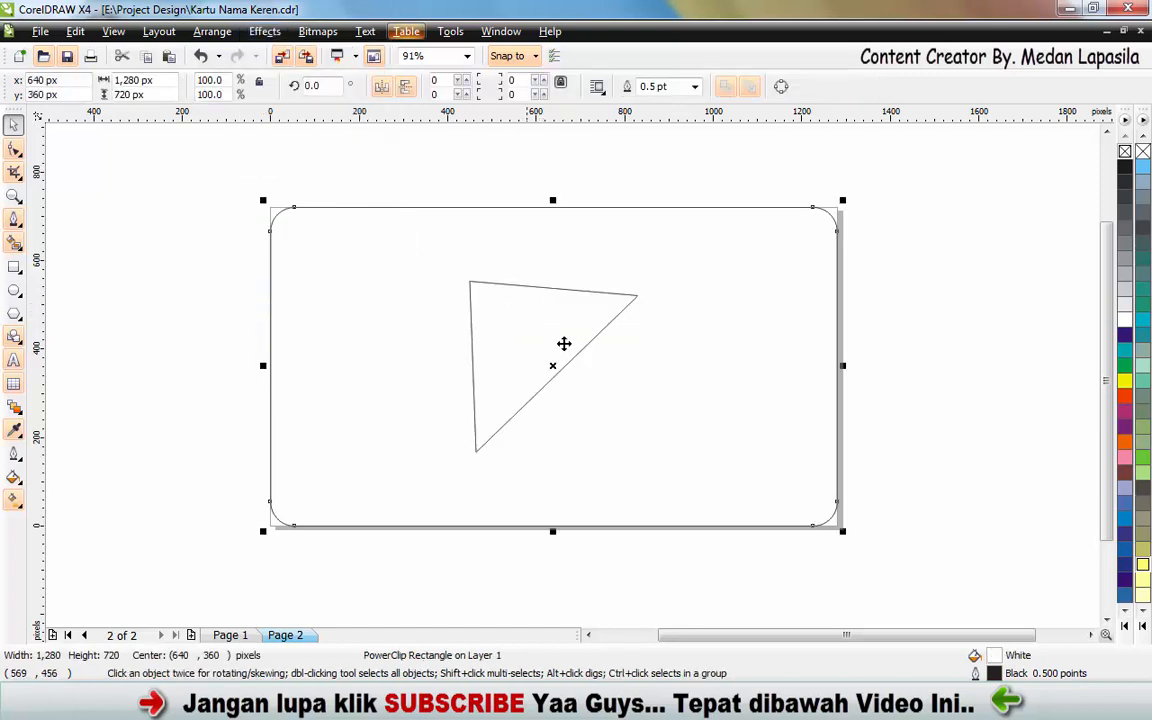
- Edit the card's PowerClip contents and move the triangle over the card's upper-left corner
click(567, 195)
click(549, 291)
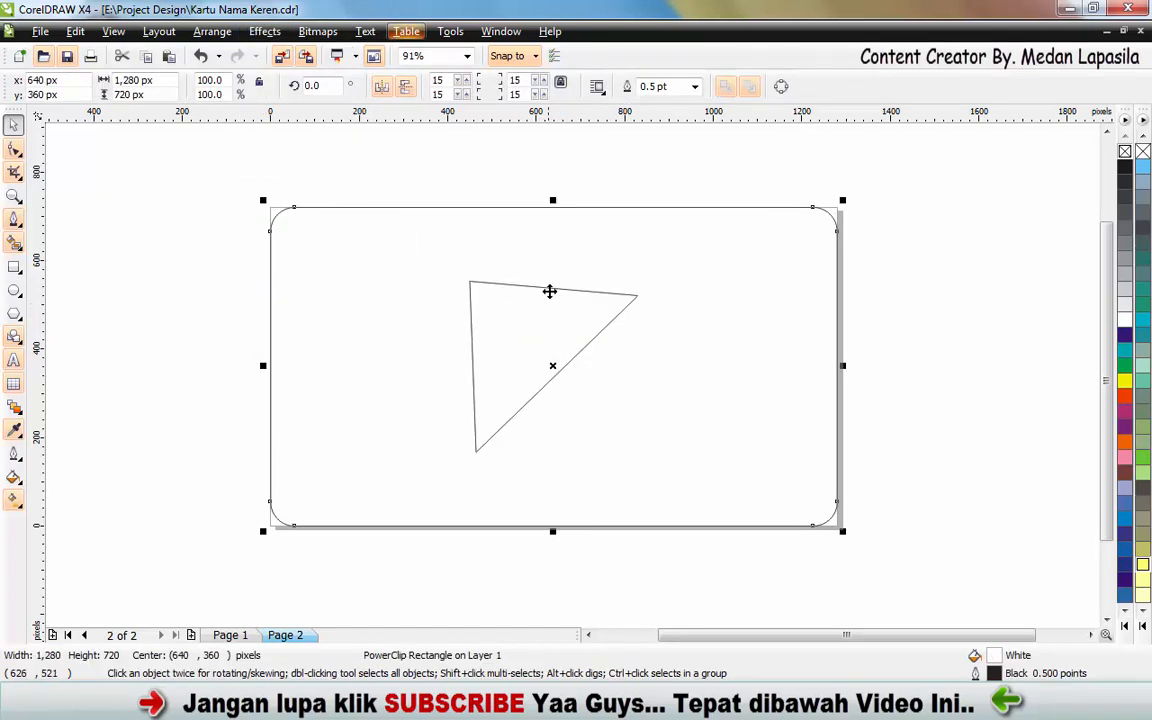
click(549, 291)
right_click(550, 291)
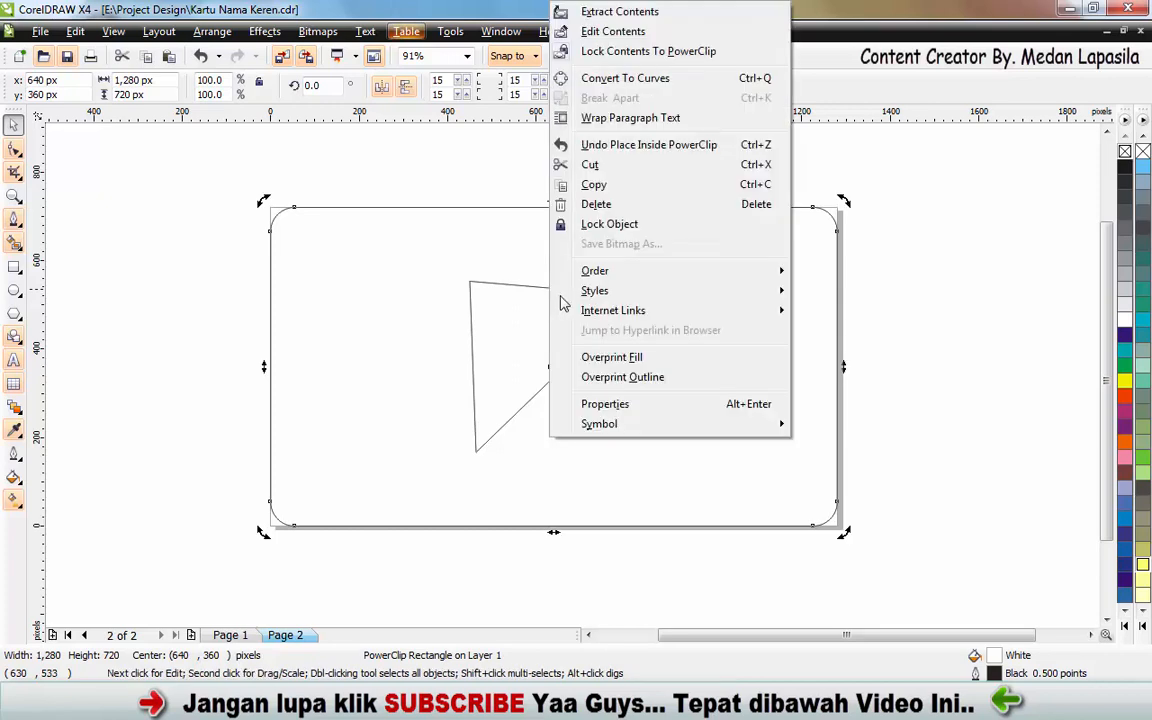
click(612, 32)
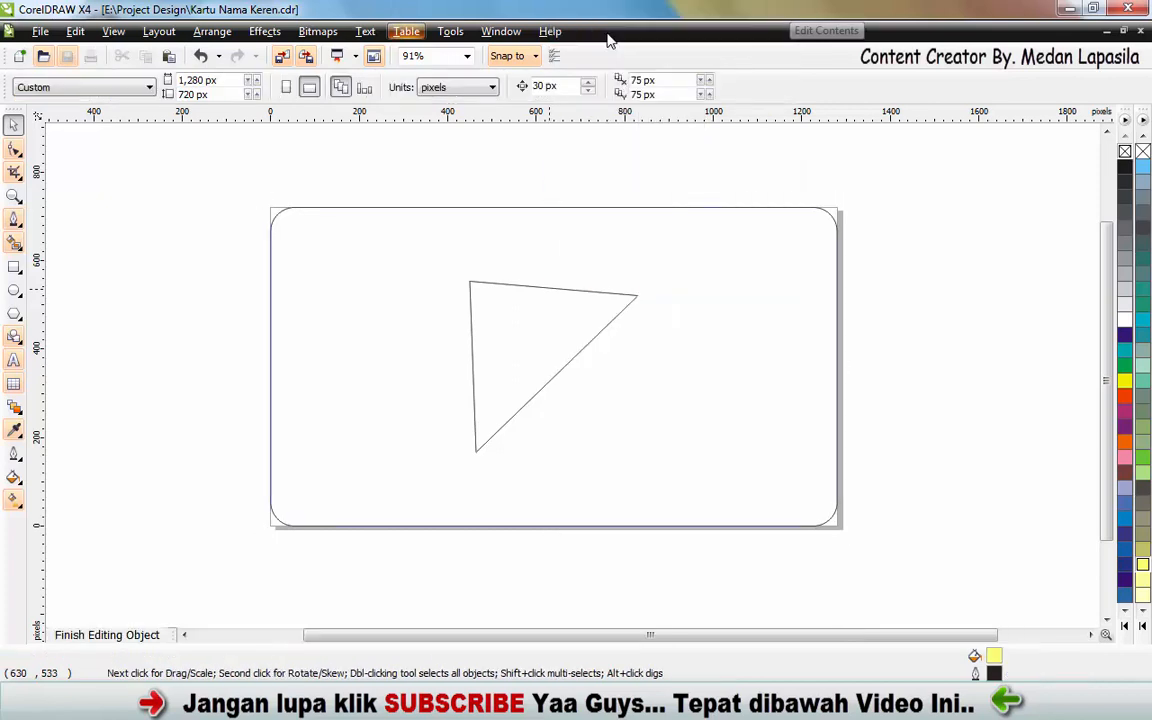
drag(557, 315, 335, 227)
click(336, 227)
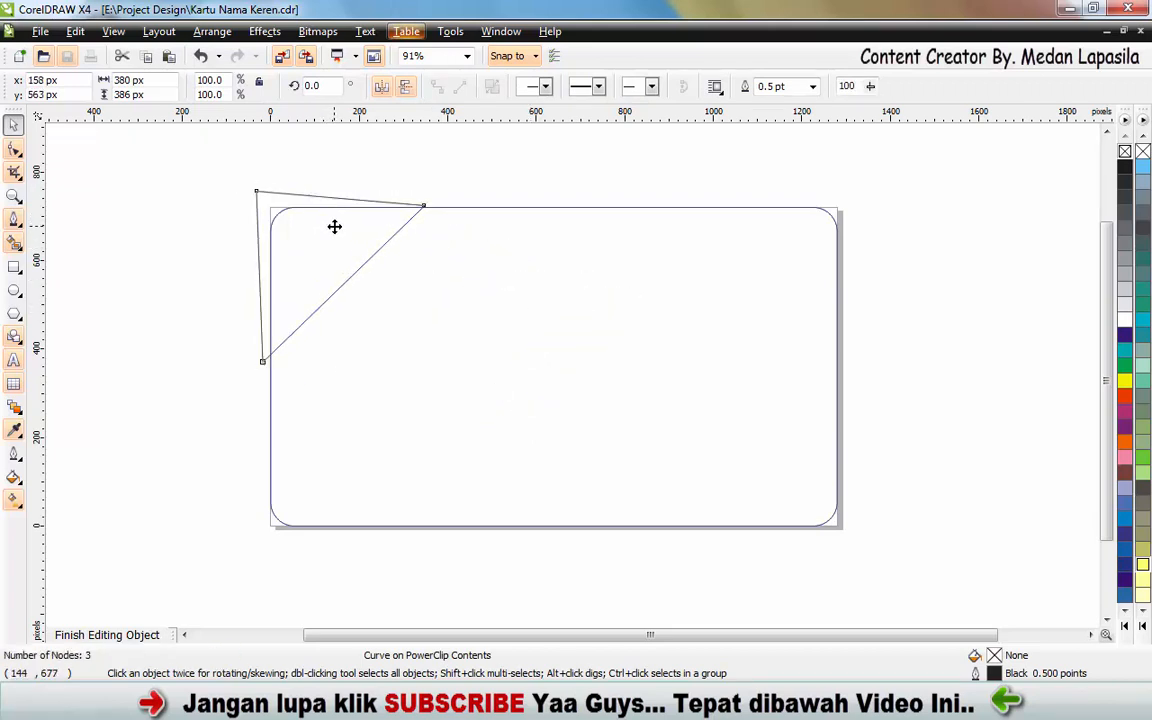
click(334, 227)
click(178, 239)
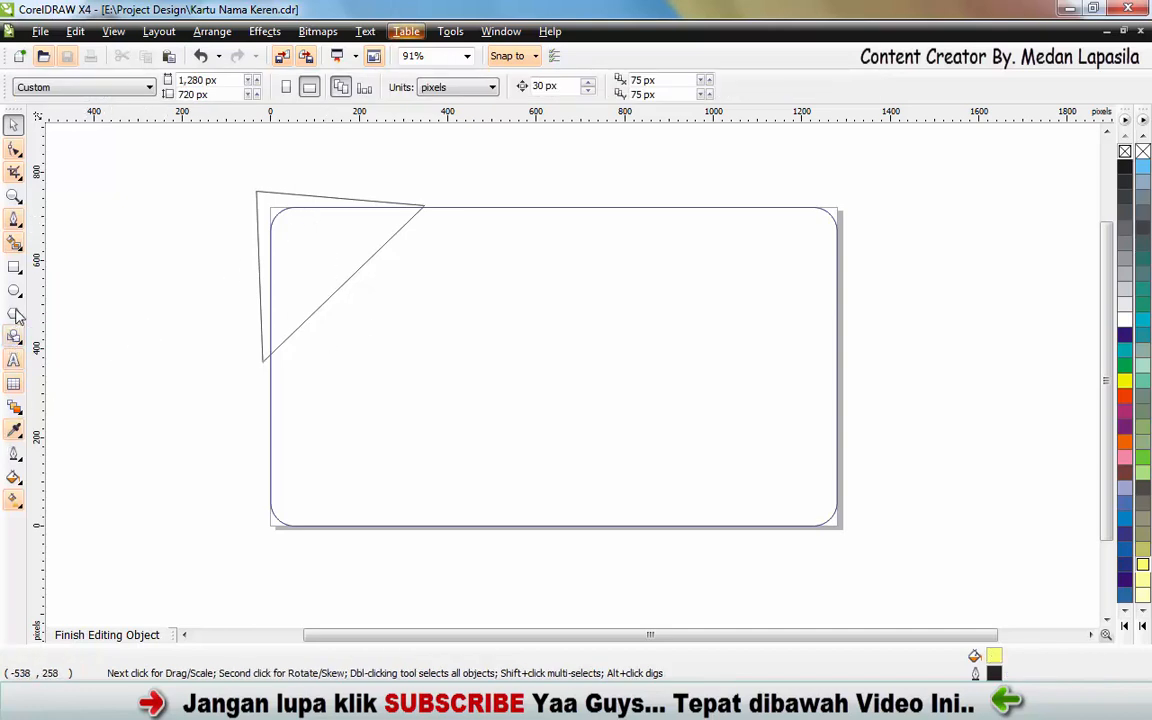
- Draw a slanted four-sided band about 712 × 1,001 px across the card's left half with the Pen tool and remove its fill
click(24, 229)
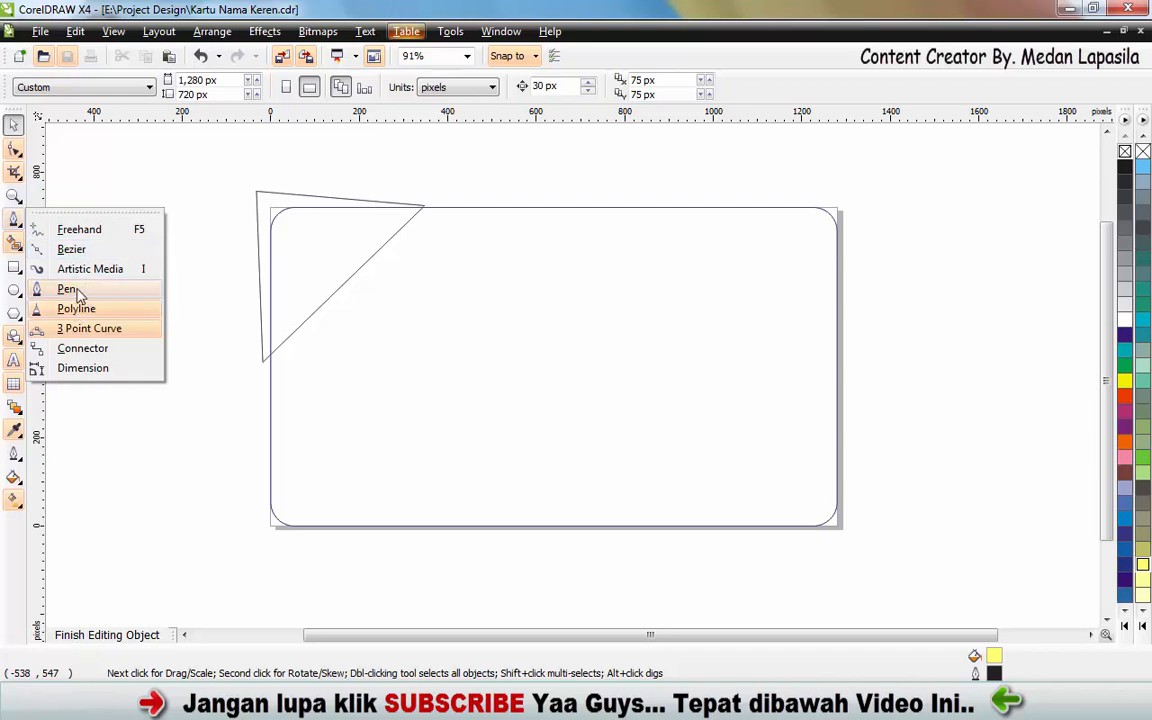
click(68, 289)
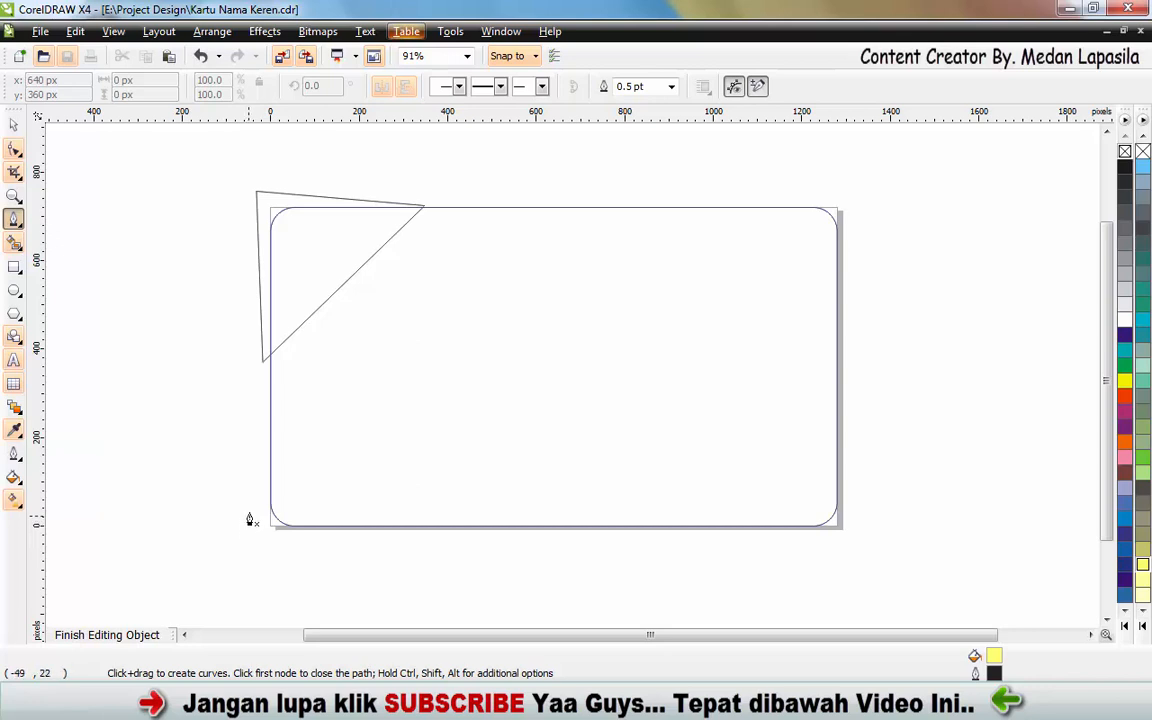
click(249, 512)
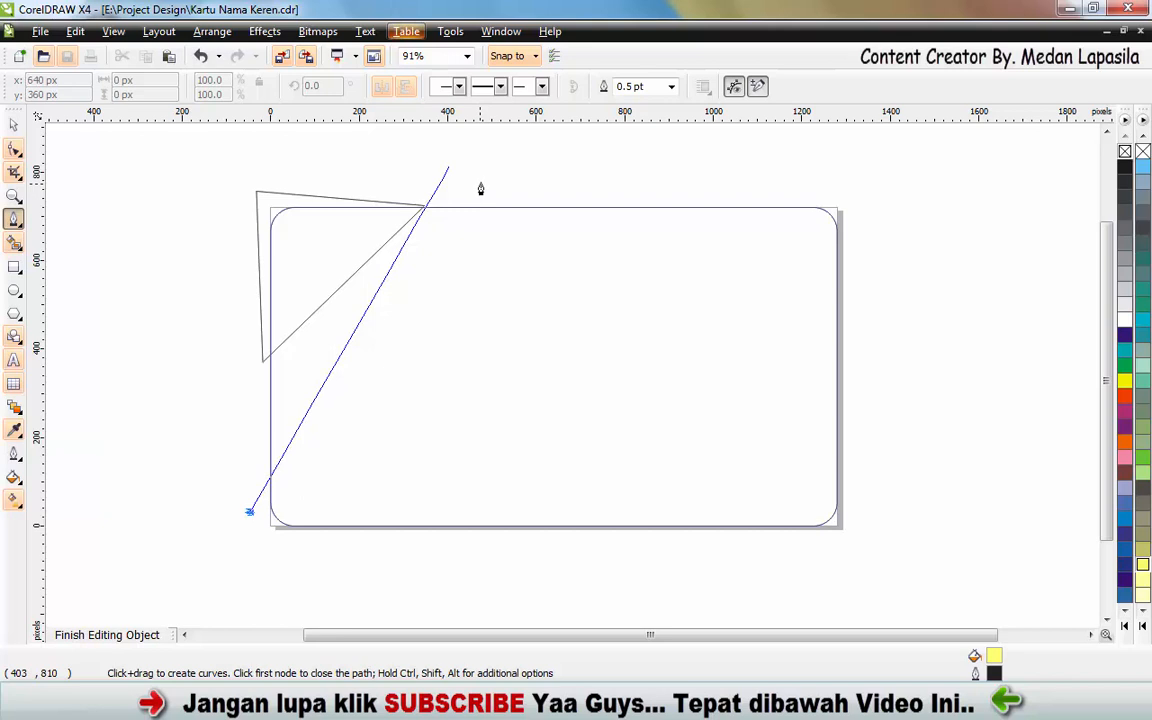
click(451, 163)
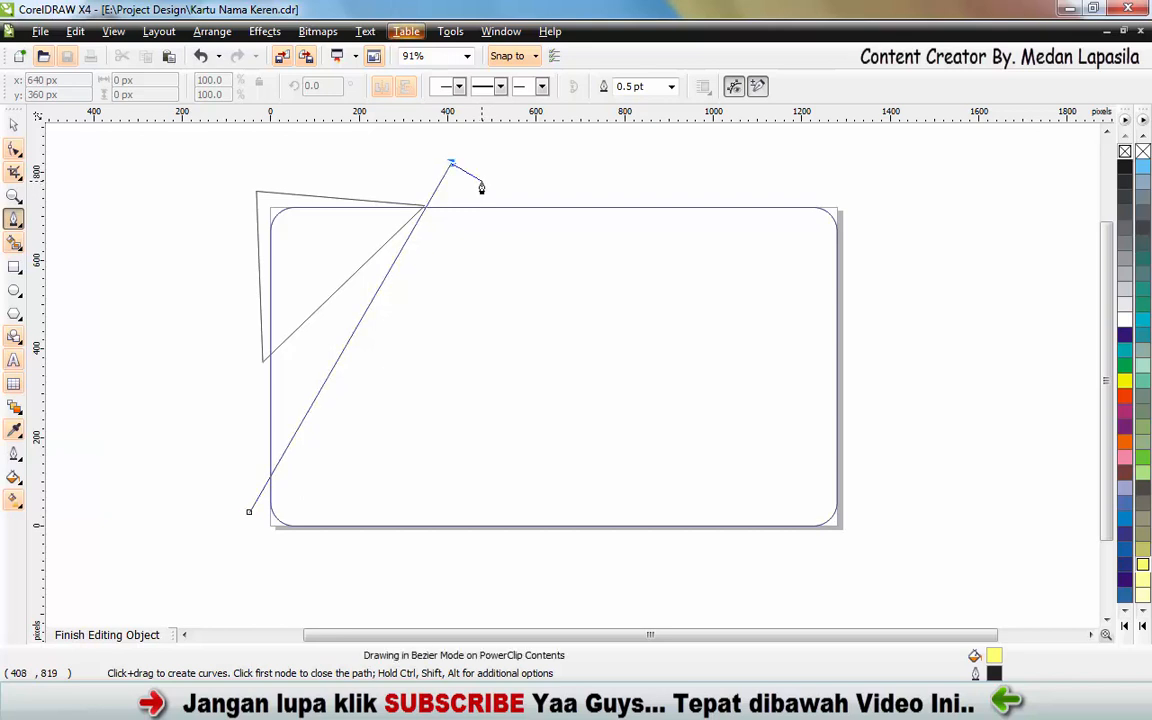
click(564, 194)
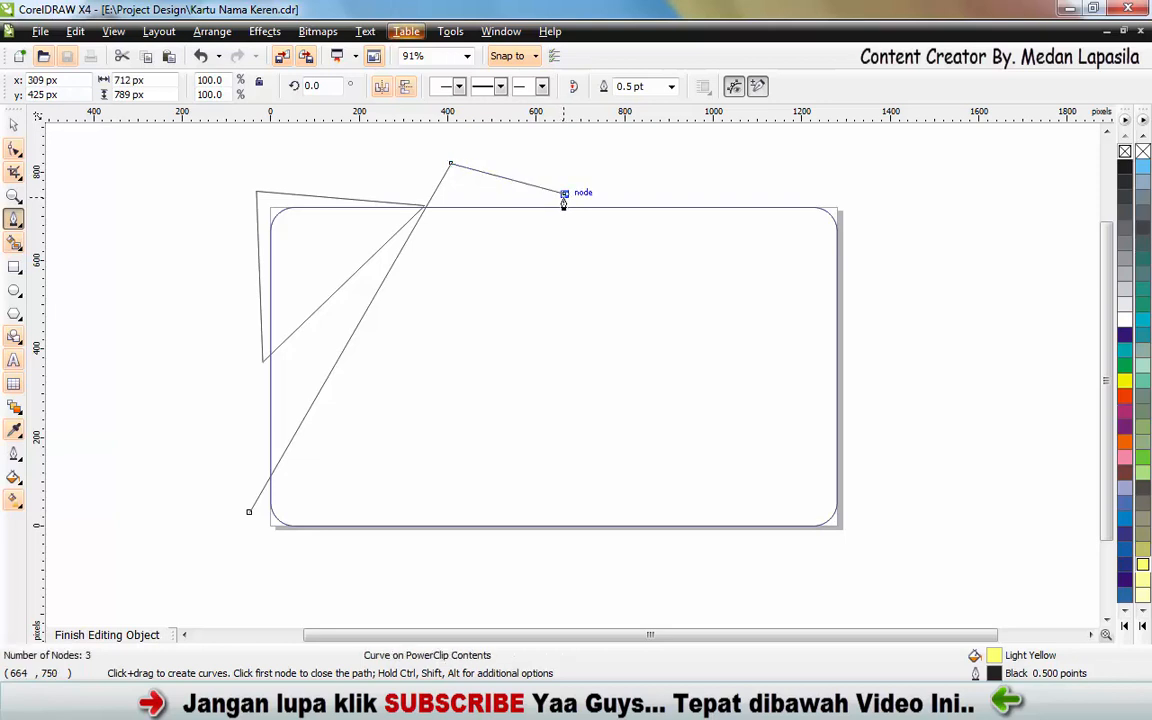
click(326, 605)
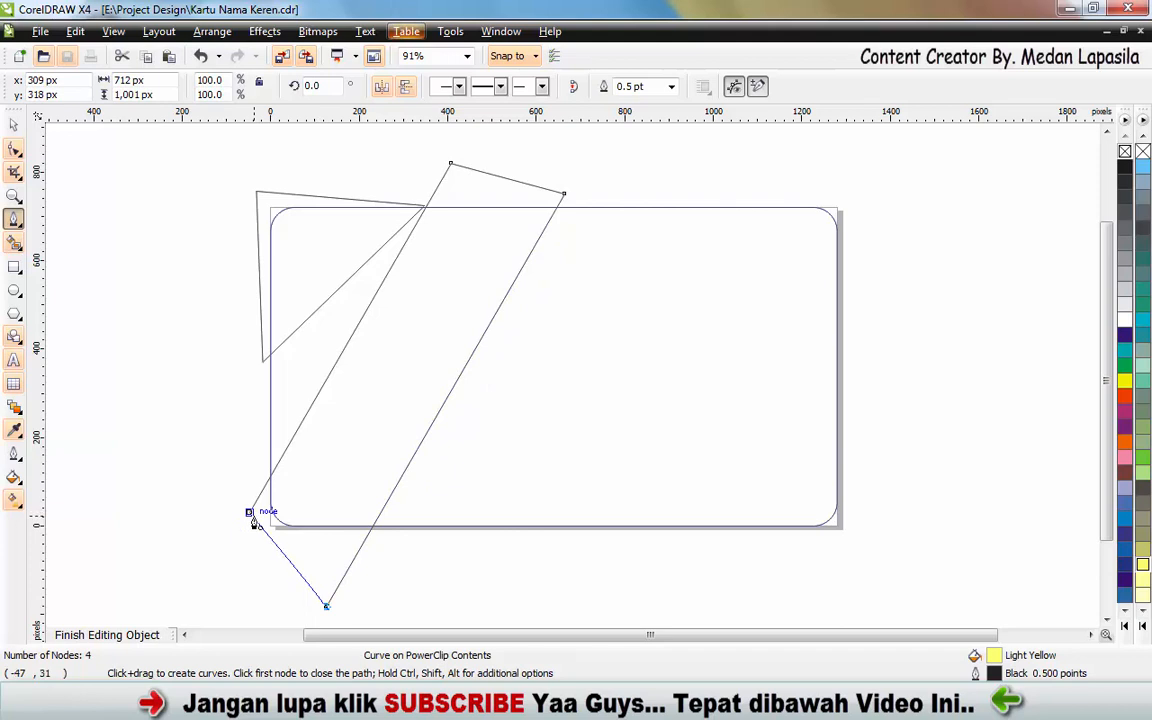
click(249, 512)
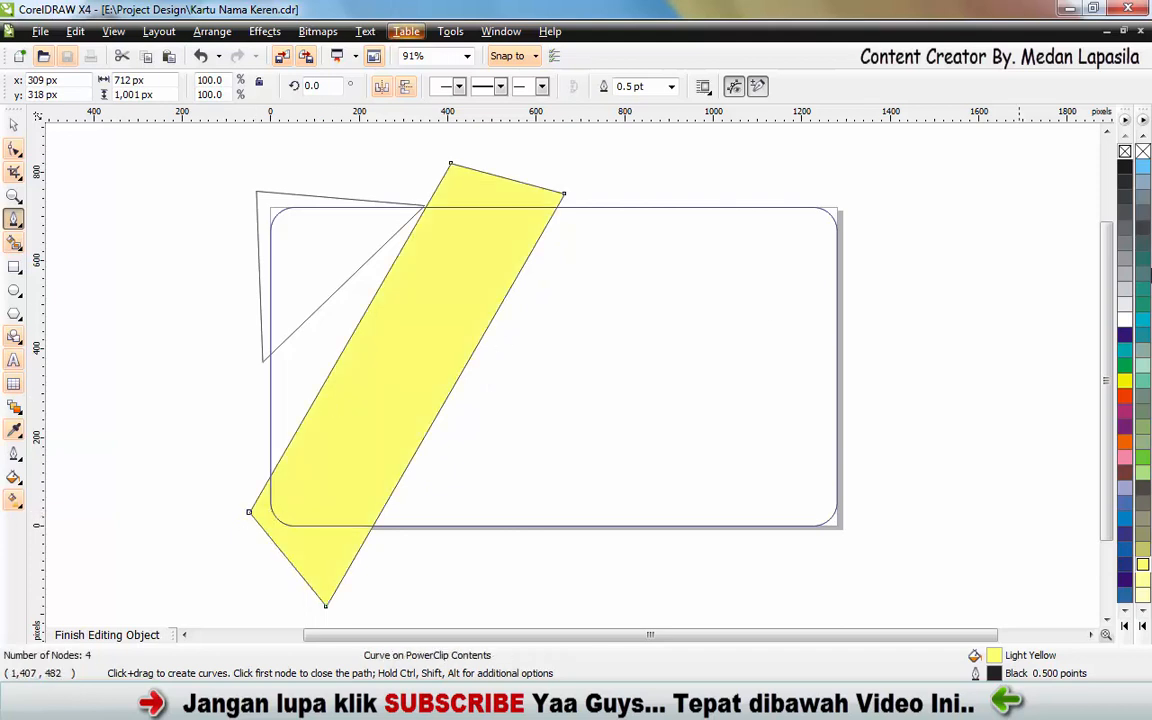
click(1125, 151)
- Rotate the corner triangle to about 10.3° to bring its long edge closer to the band's slope
click(14, 124)
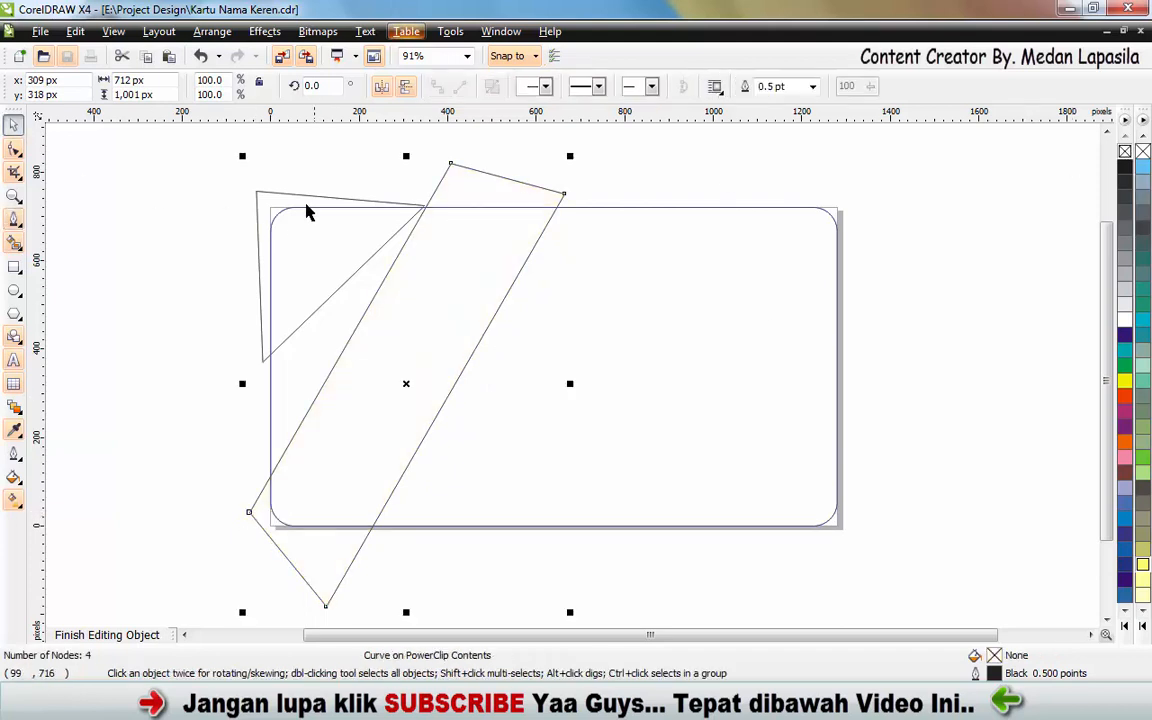
click(296, 194)
drag(298, 200, 294, 195)
click(294, 195)
drag(427, 181, 419, 176)
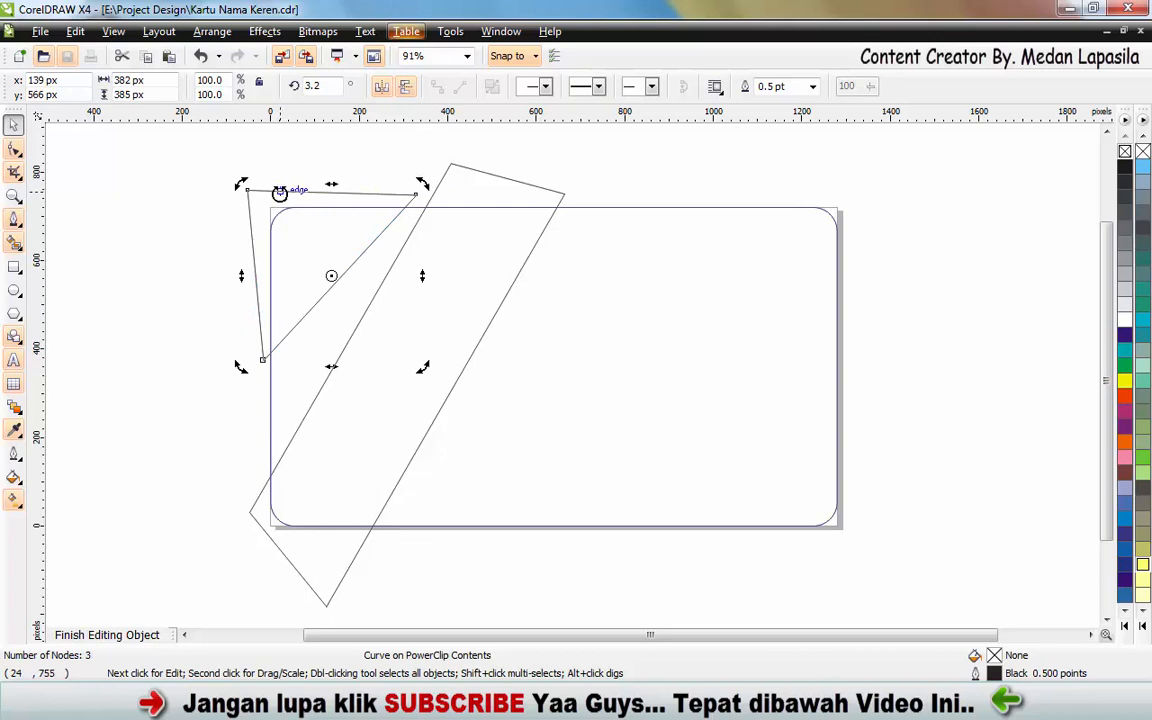
click(374, 215)
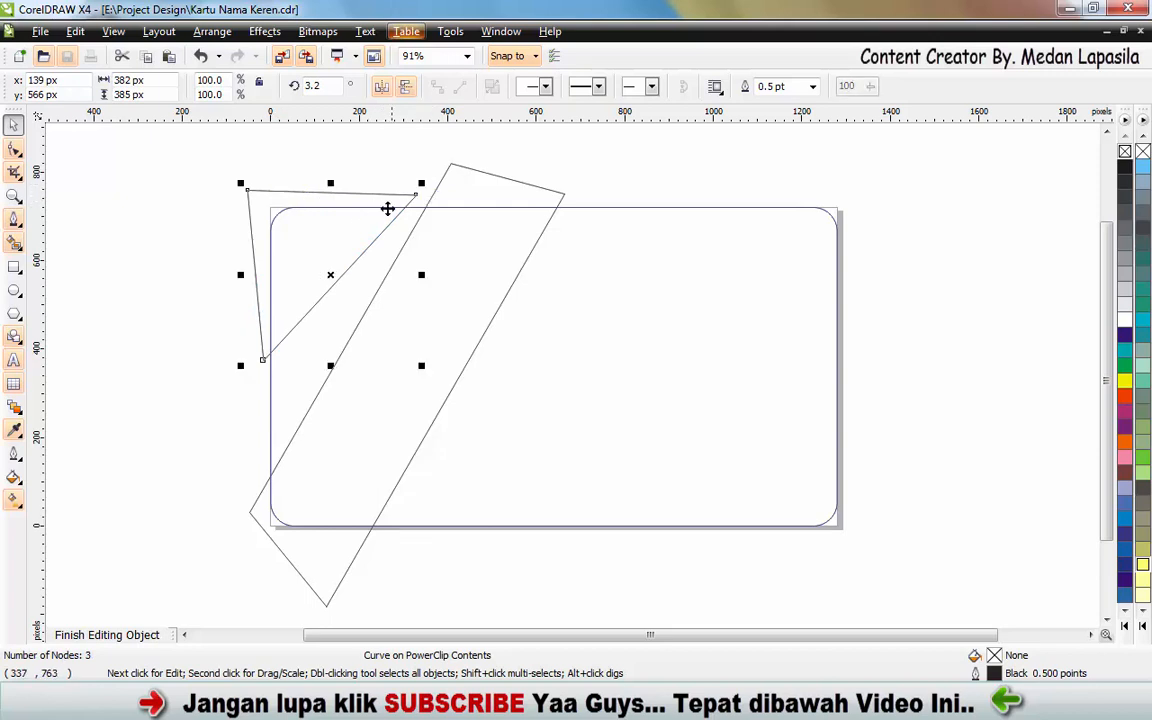
click(385, 193)
drag(416, 186, 411, 176)
click(260, 298)
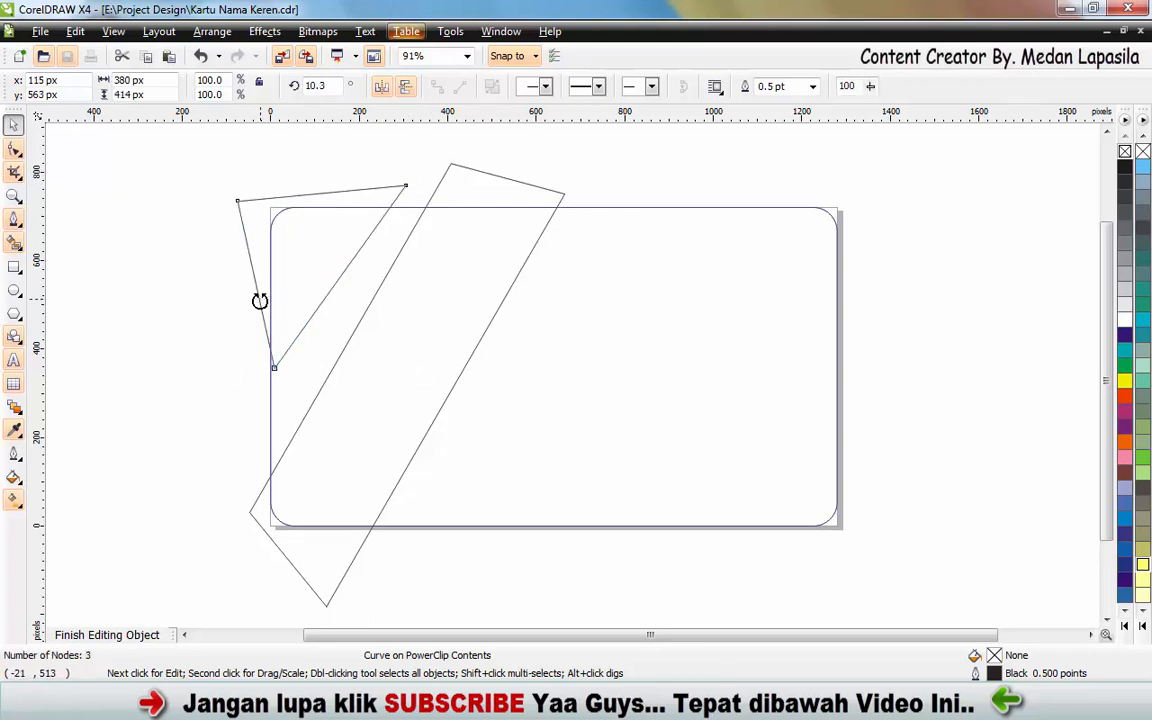
- Reshape the triangle by moving its lower node to about (-44, 277) and its upper-right node to about (287, 780)
click(14, 148)
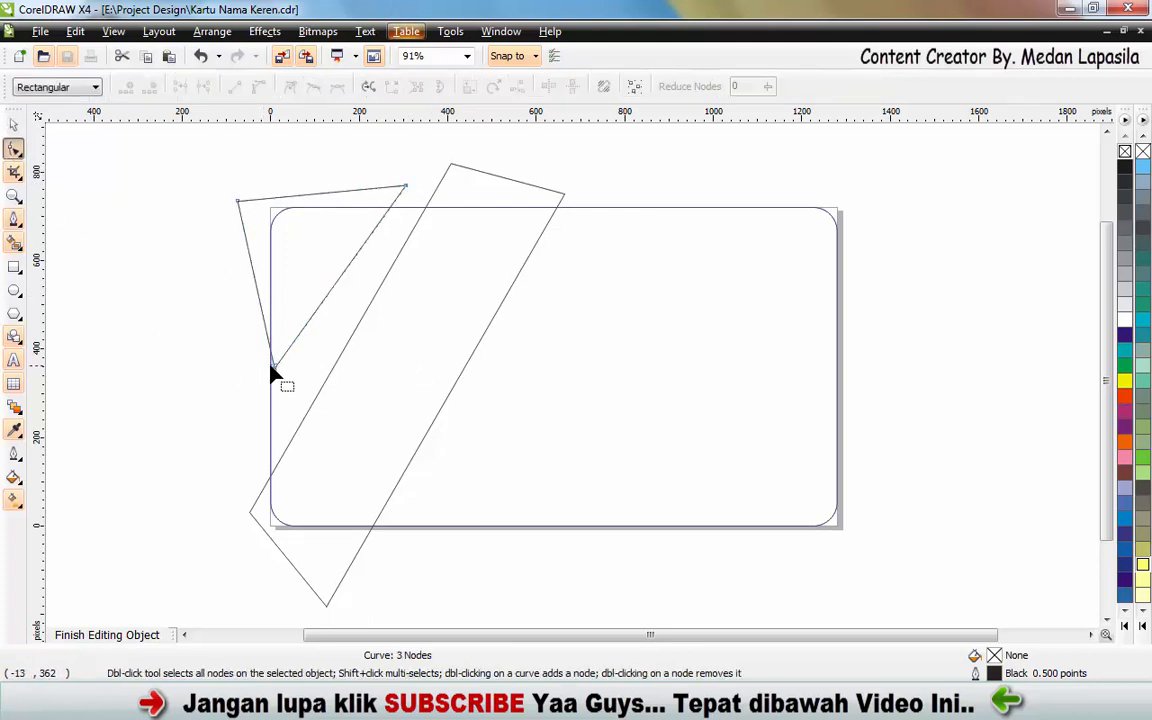
drag(273, 365, 250, 402)
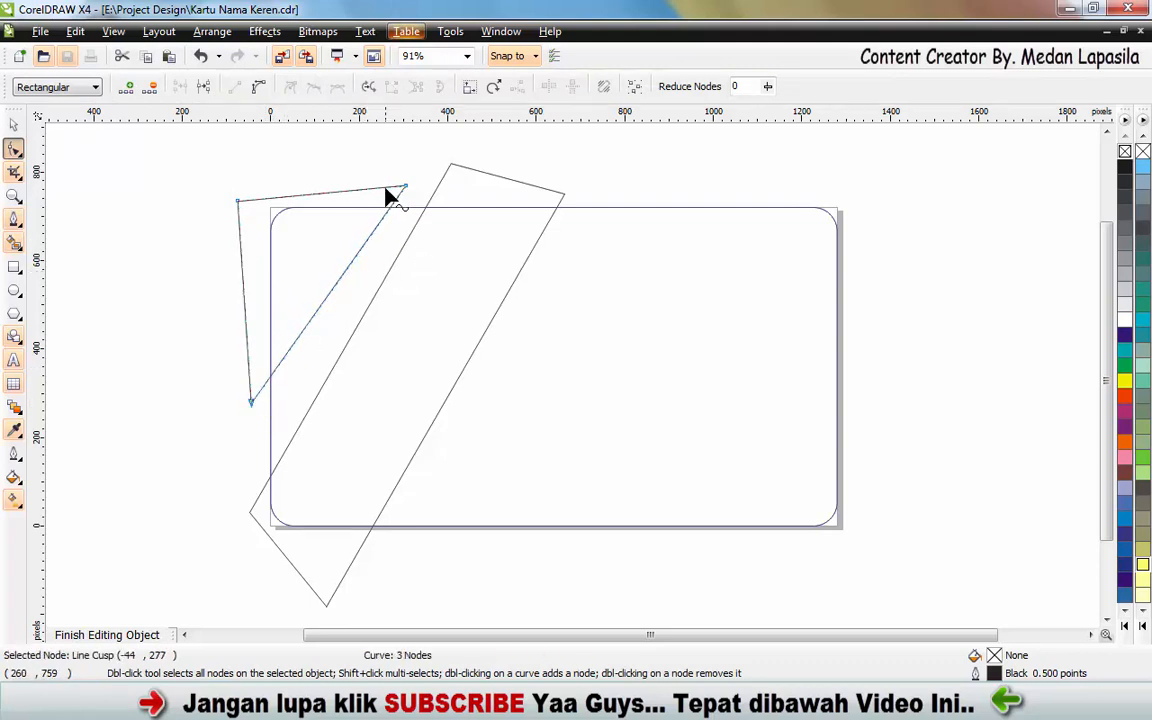
drag(405, 187, 397, 182)
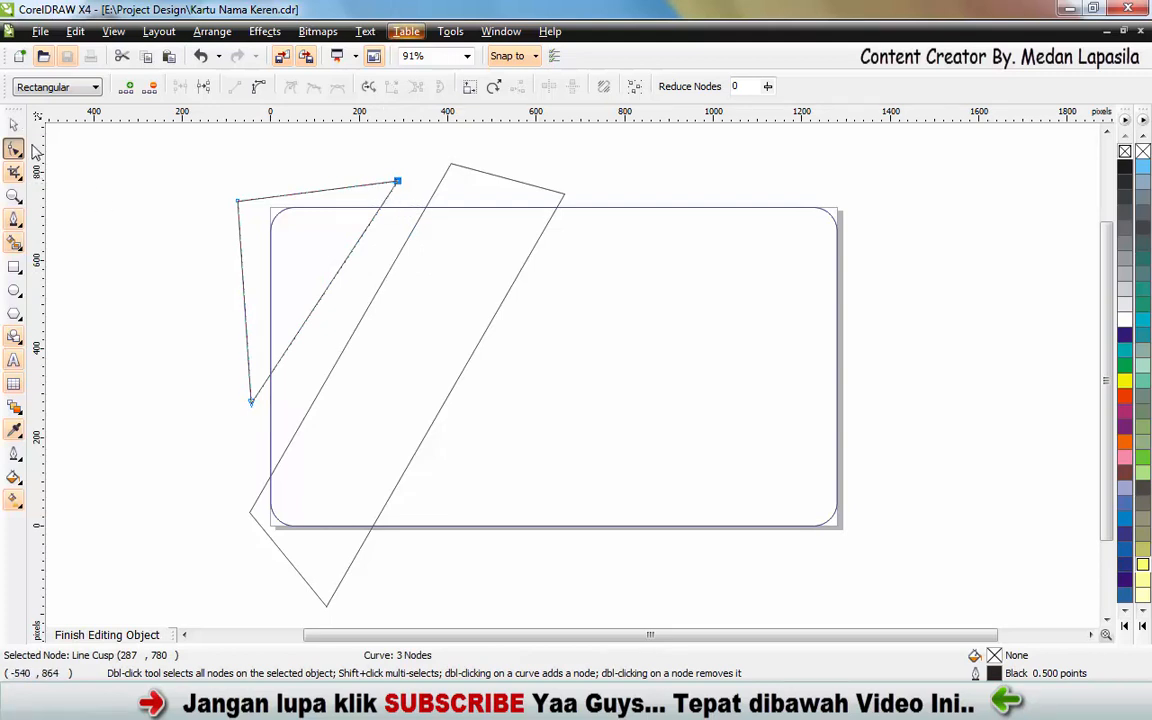
- Enlarge the triangle proportionally to about 111.9% and shift it slightly toward the card
click(13, 124)
drag(230, 175, 210, 147)
drag(331, 179, 347, 188)
- Skew the triangle slightly to the left and move it down and right over the card's upper-left corner
click(370, 187)
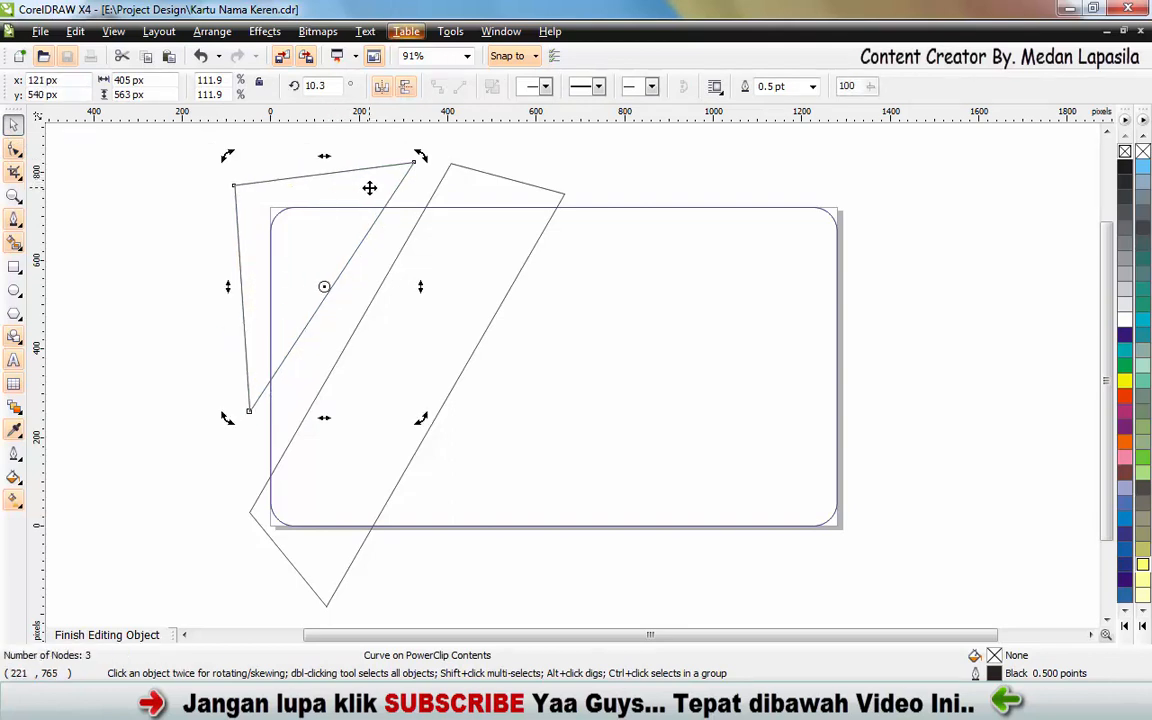
click(368, 177)
click(330, 175)
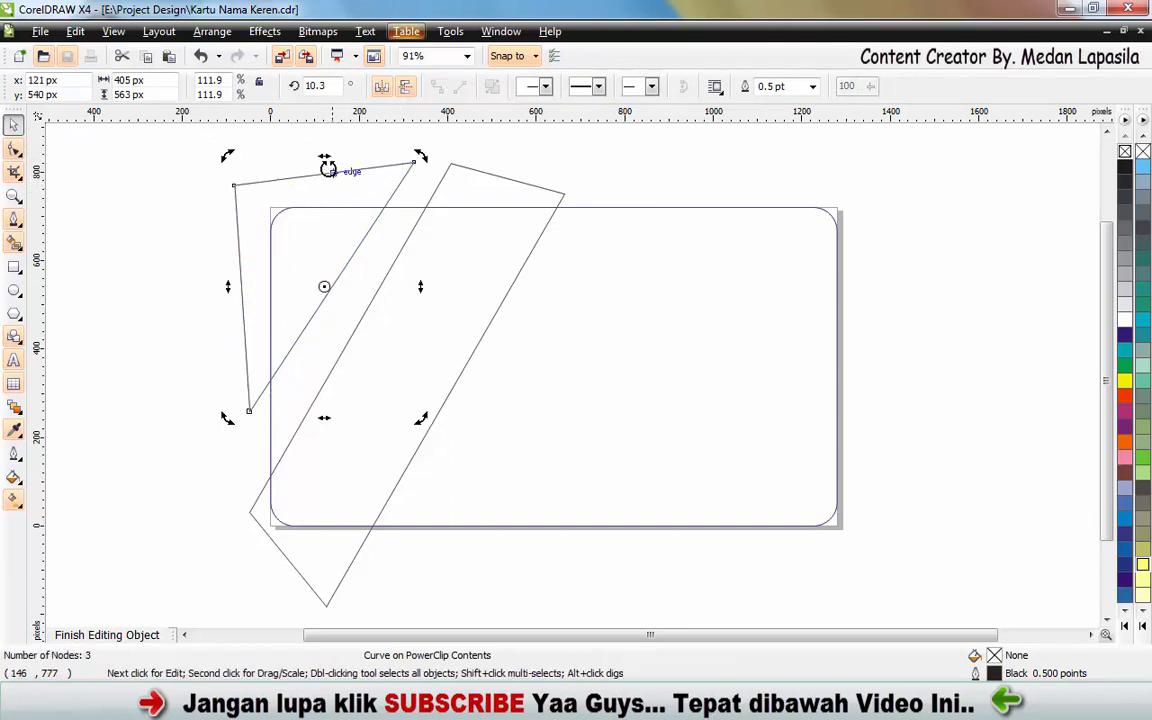
drag(324, 157, 317, 155)
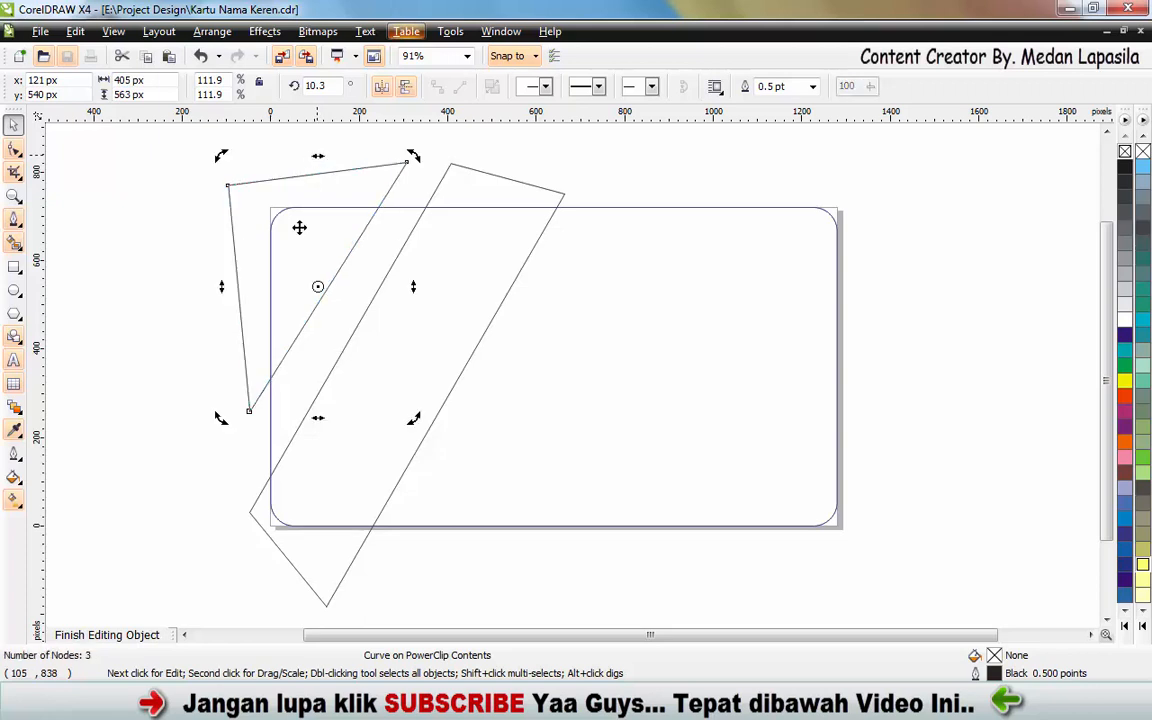
mouse_move(334, 204)
mouse_down()
mouse_move(339, 194)
mouse_move(344, 211)
mouse_up()
click(136, 273)
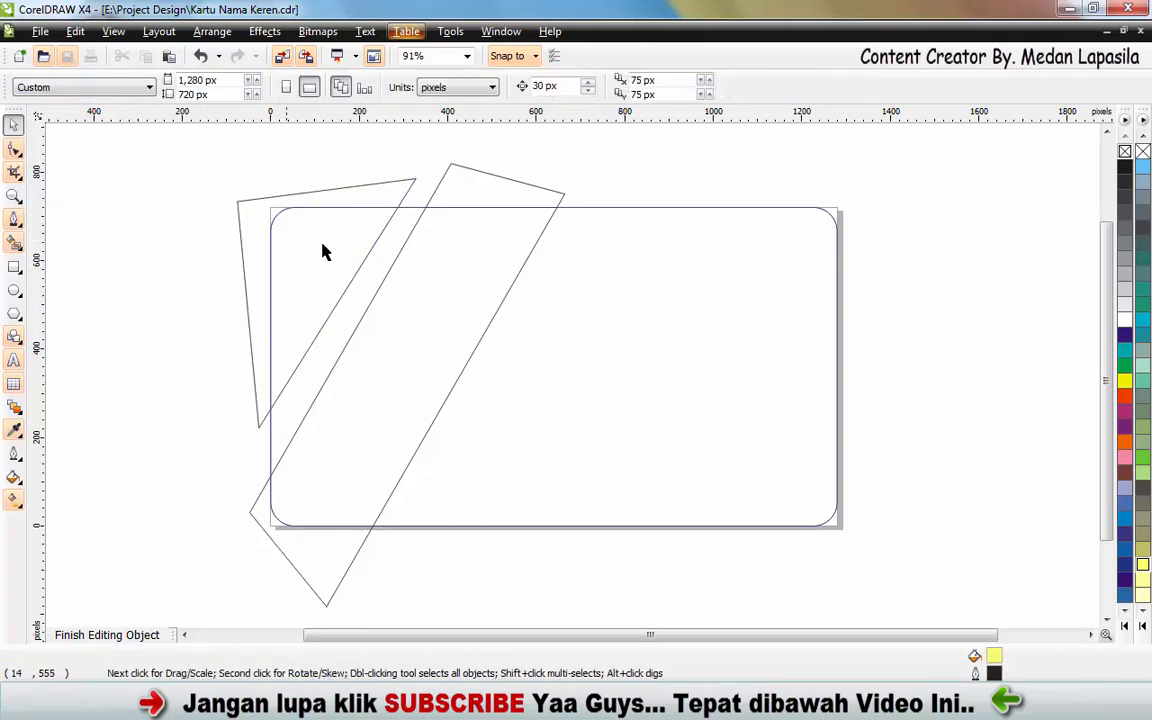
- Draw a narrow slanted strip about 356 × 544 px alongside the band's right edge, running past the card's lower edge, with the Pen tool
click(22, 228)
click(66, 286)
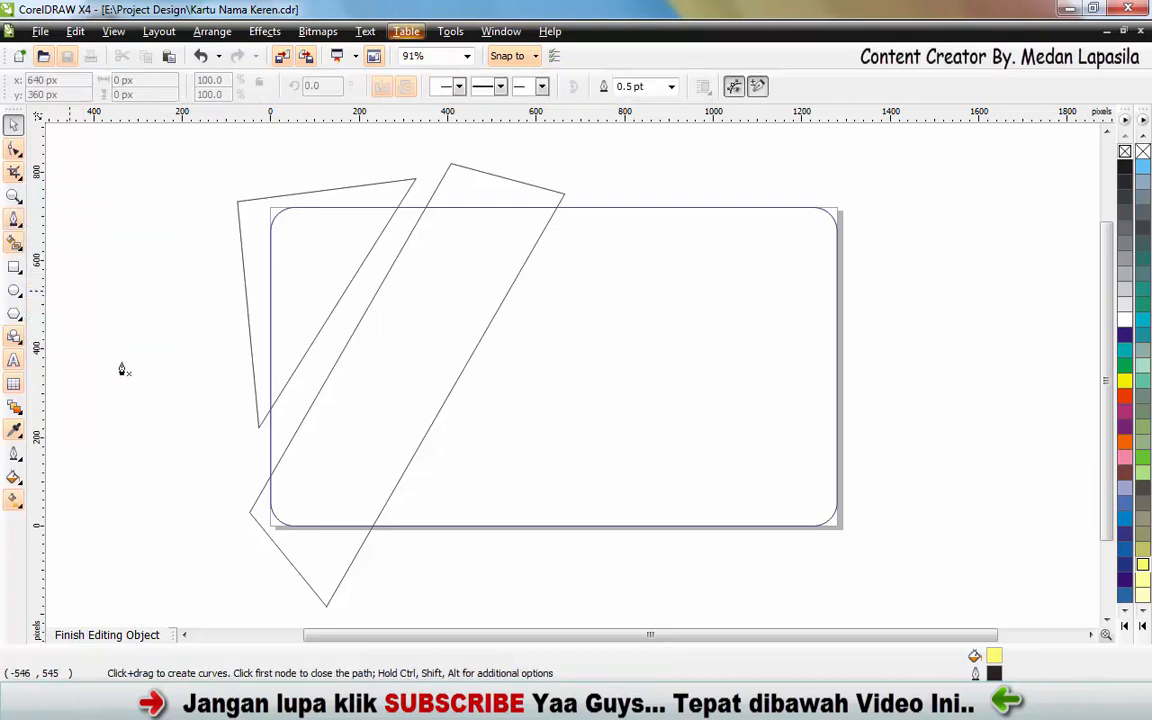
click(381, 539)
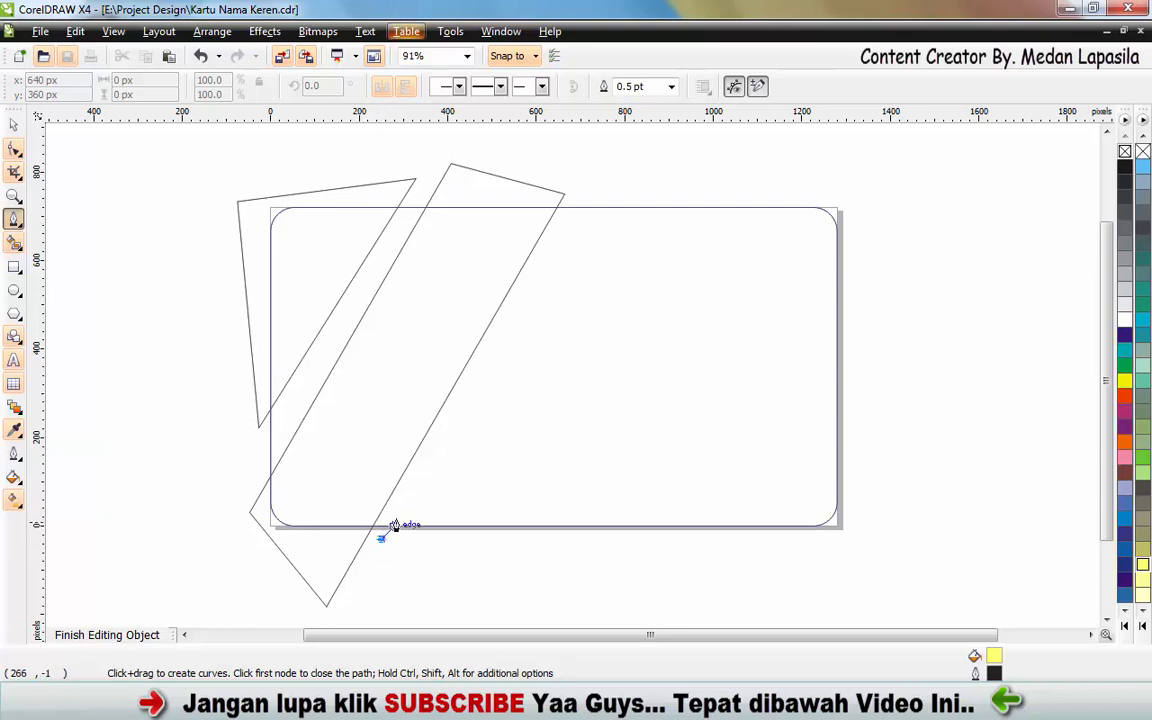
click(512, 311)
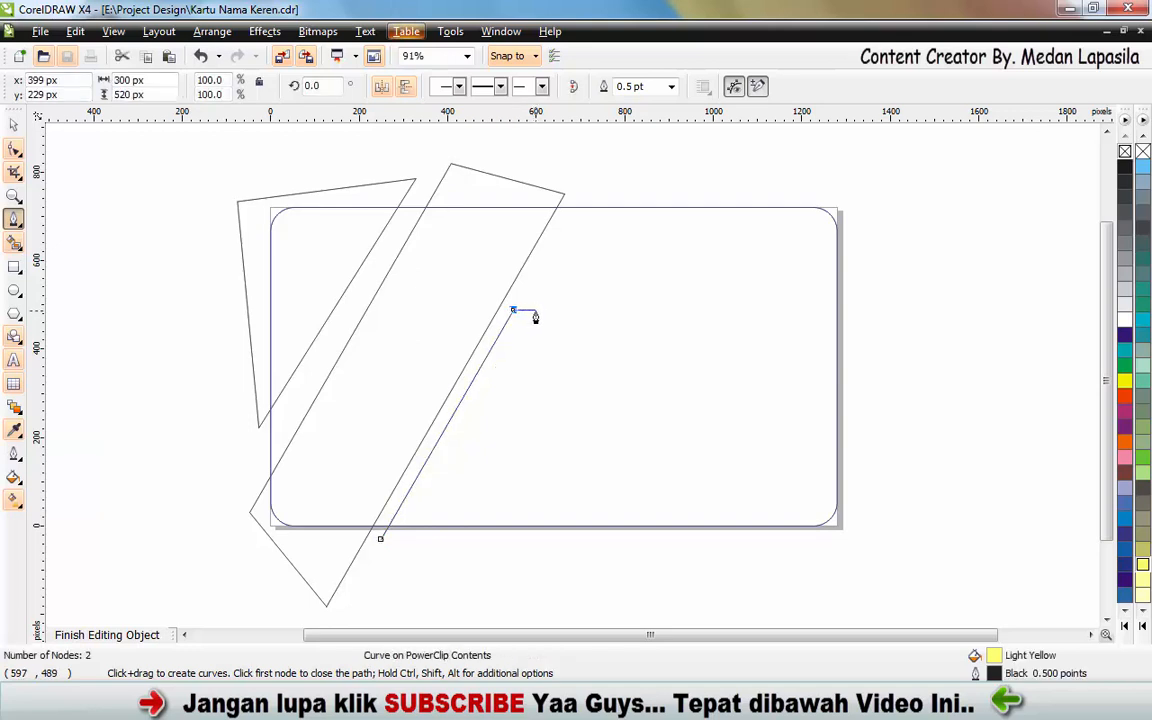
click(538, 311)
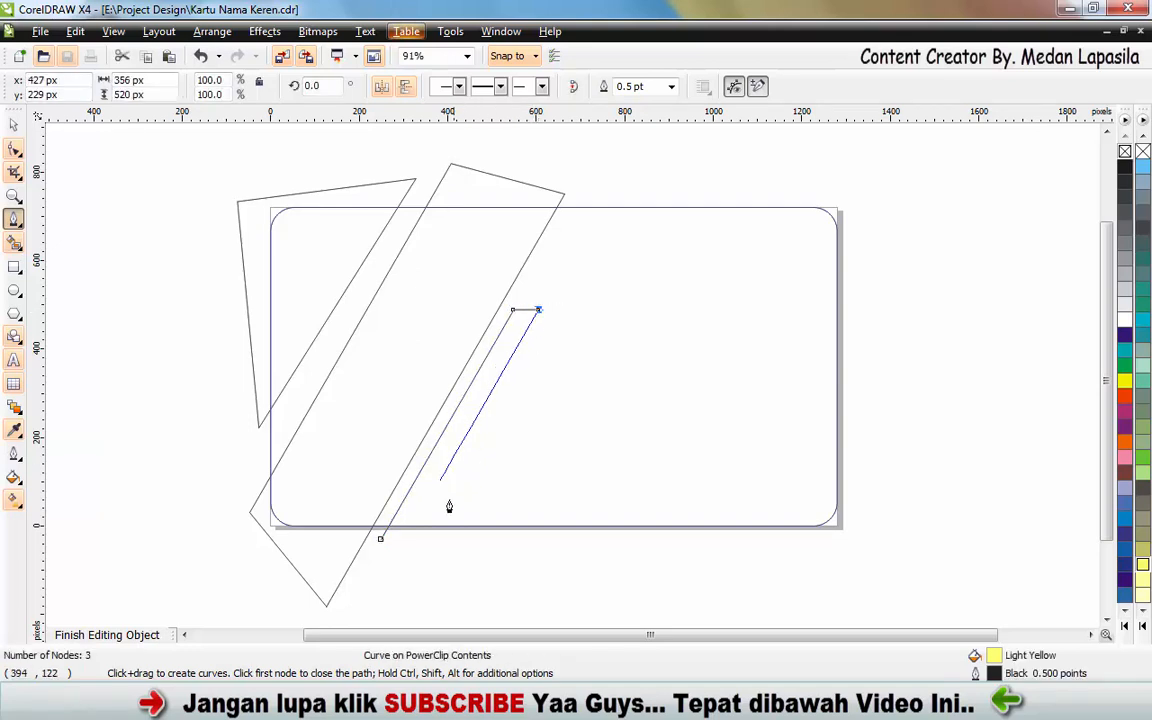
click(398, 550)
click(381, 540)
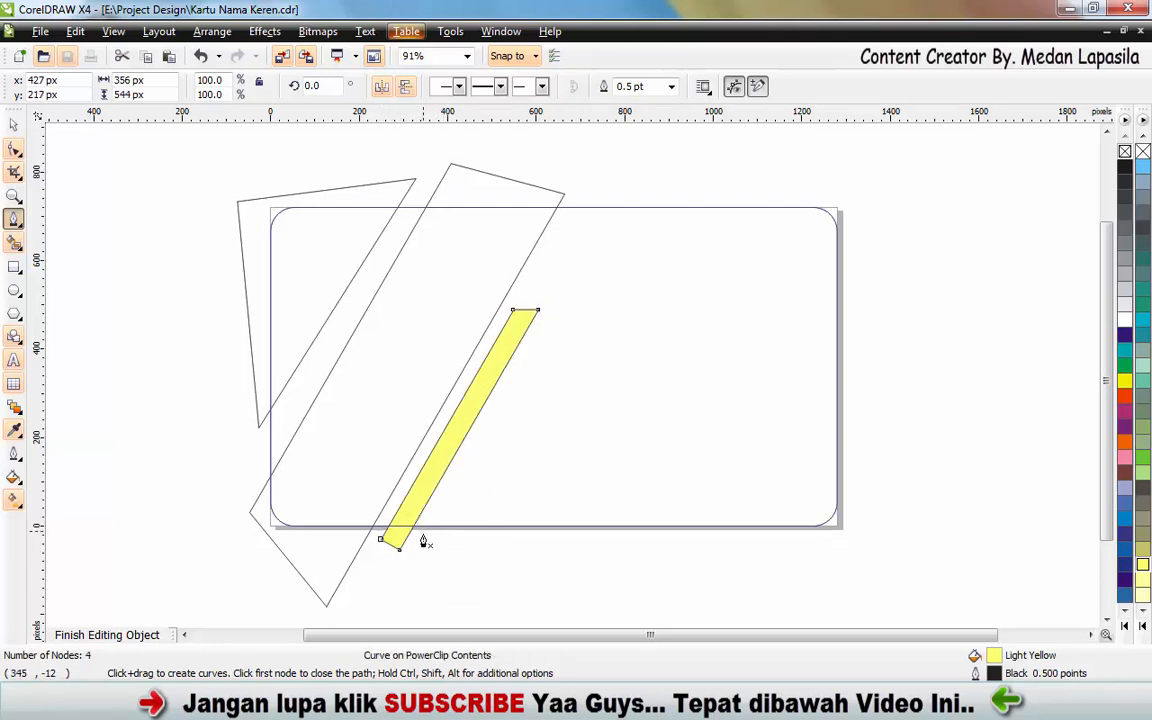
- Draw a second slanted strip about 323 × 488 px parallel to the first strip's right side with the Pen tool
click(420, 538)
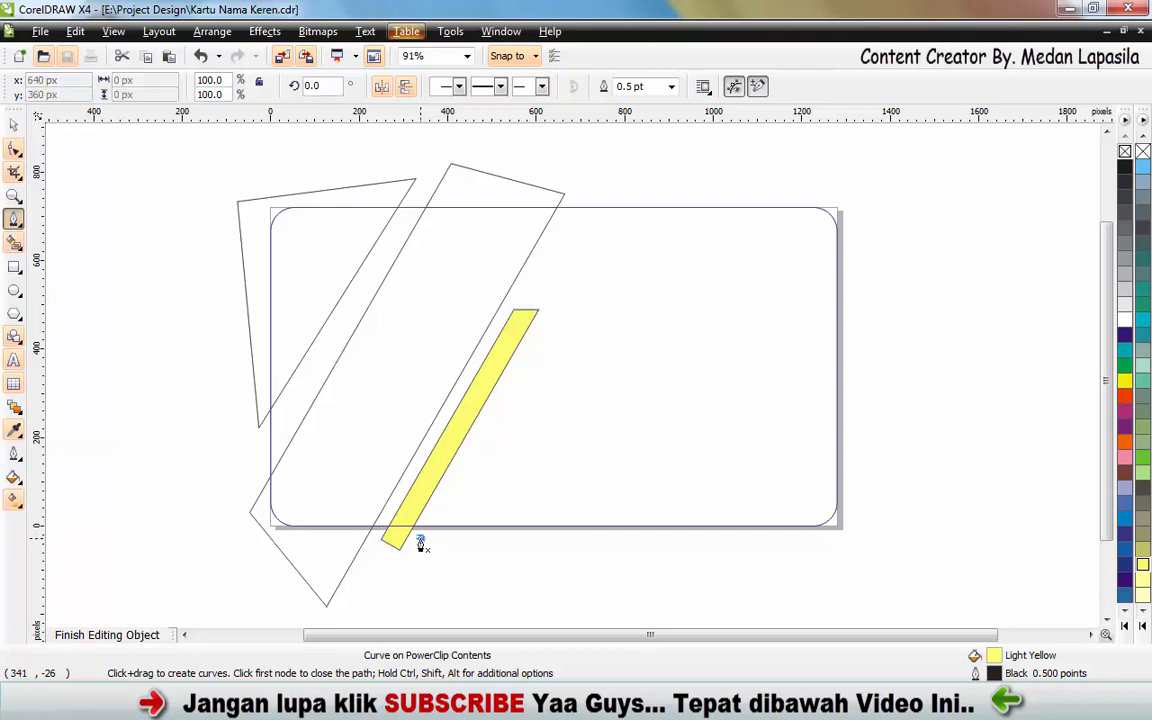
click(537, 336)
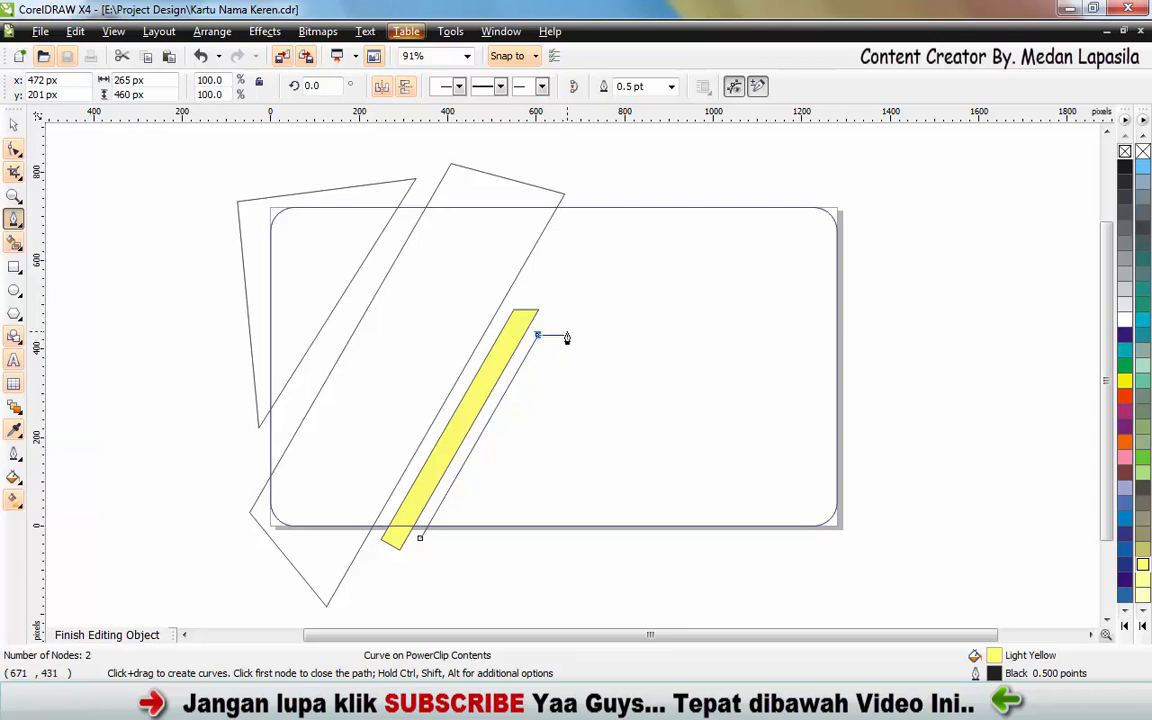
click(563, 337)
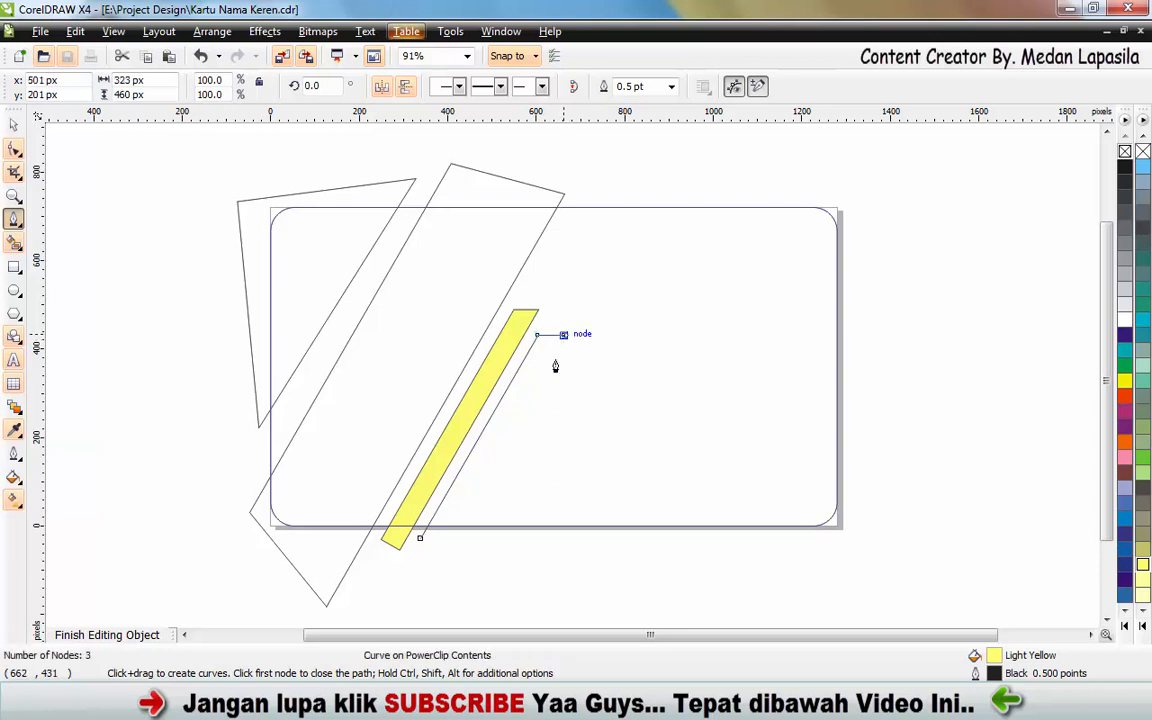
click(439, 549)
click(420, 538)
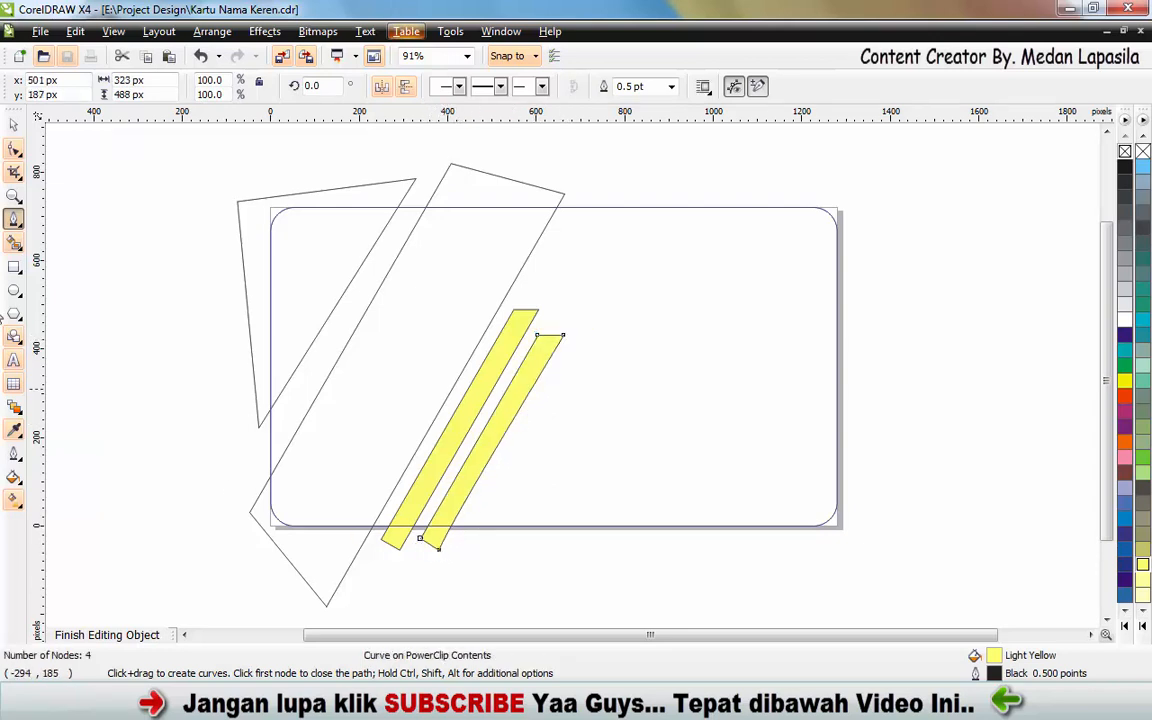
click(13, 124)
key(Escape)
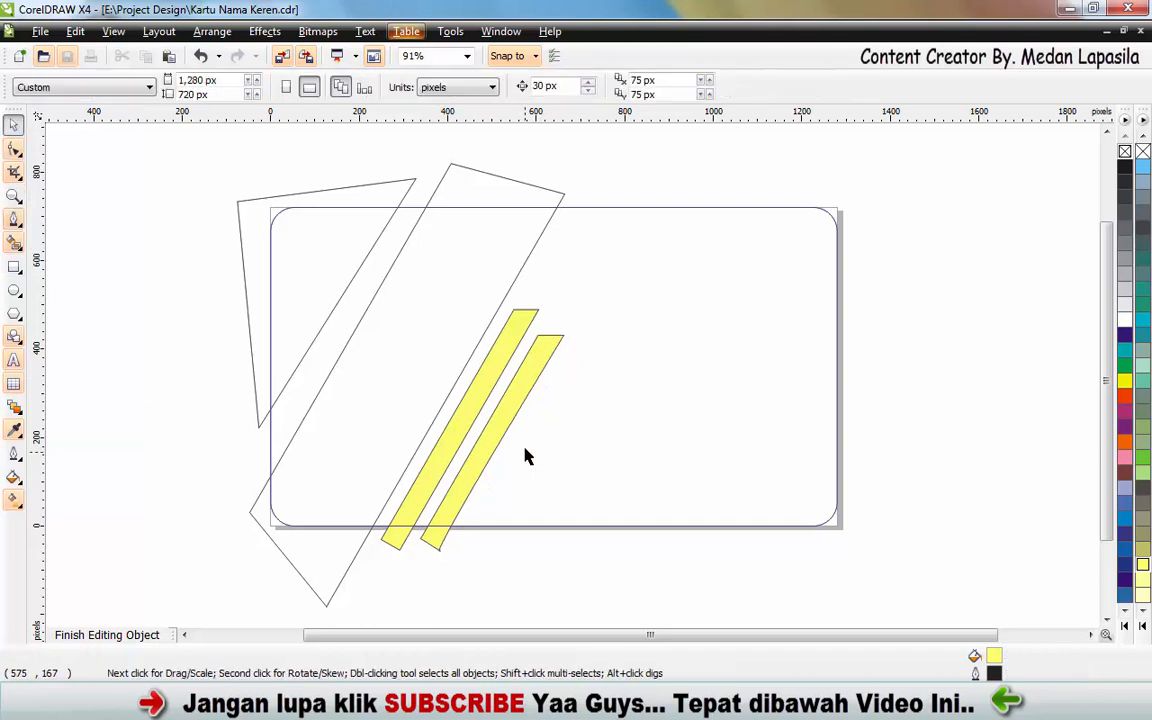
- Place two copies of the second strip to its right, each spaced about 95 px from the previous one
click(505, 434)
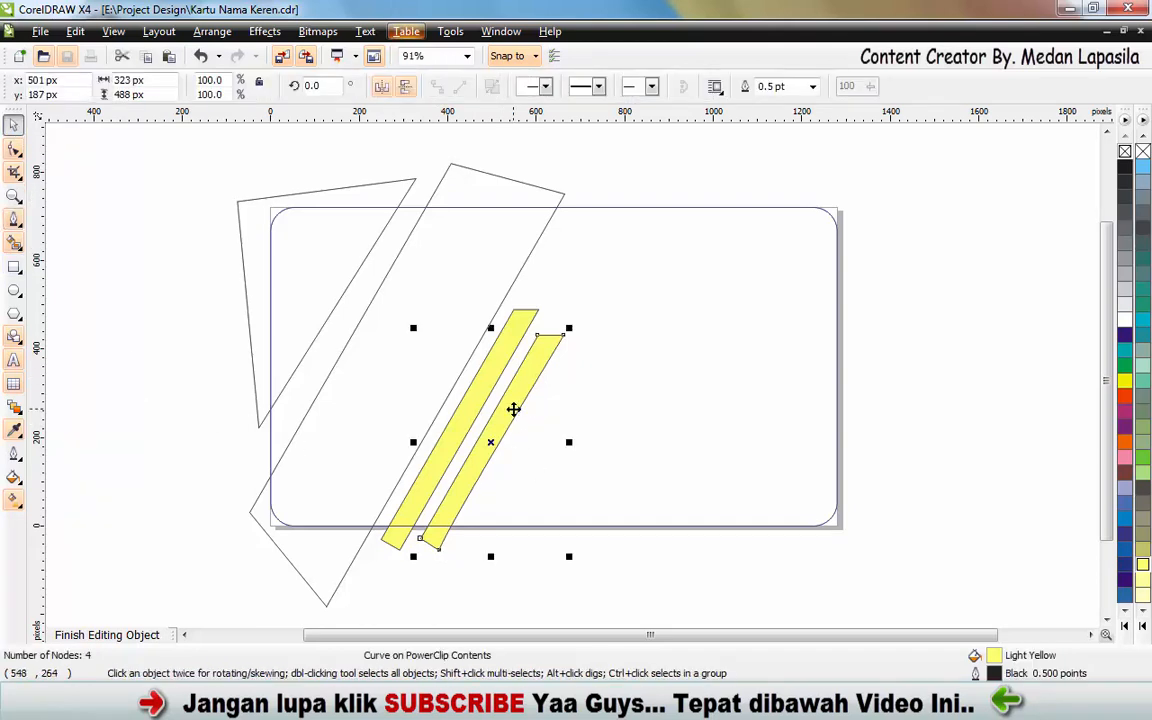
right_click(513, 409)
click(900, 314)
right_click(933, 318)
click(929, 439)
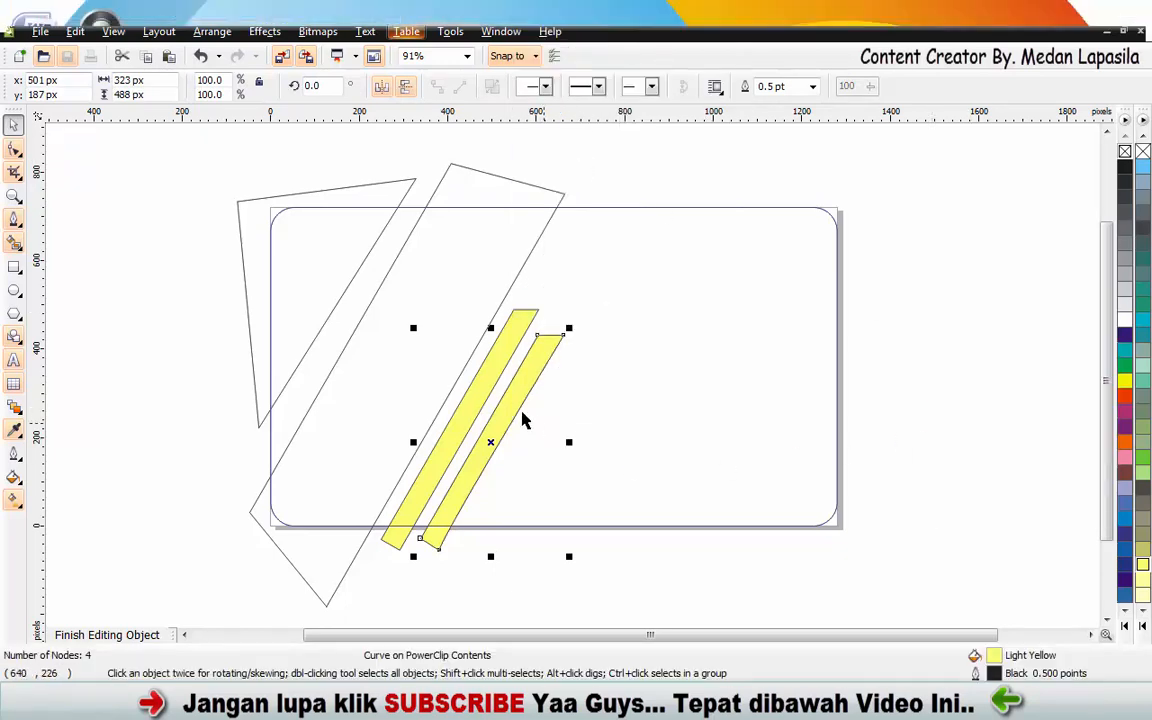
drag(508, 404, 551, 411)
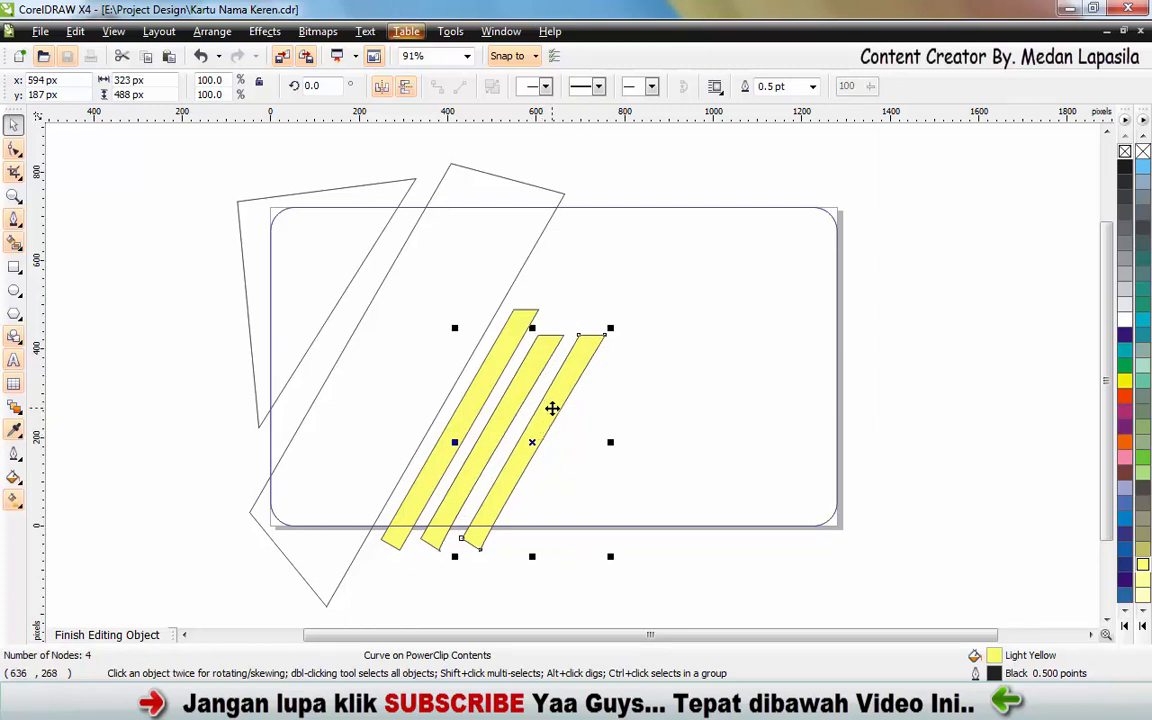
click(552, 408)
drag(553, 409, 596, 418)
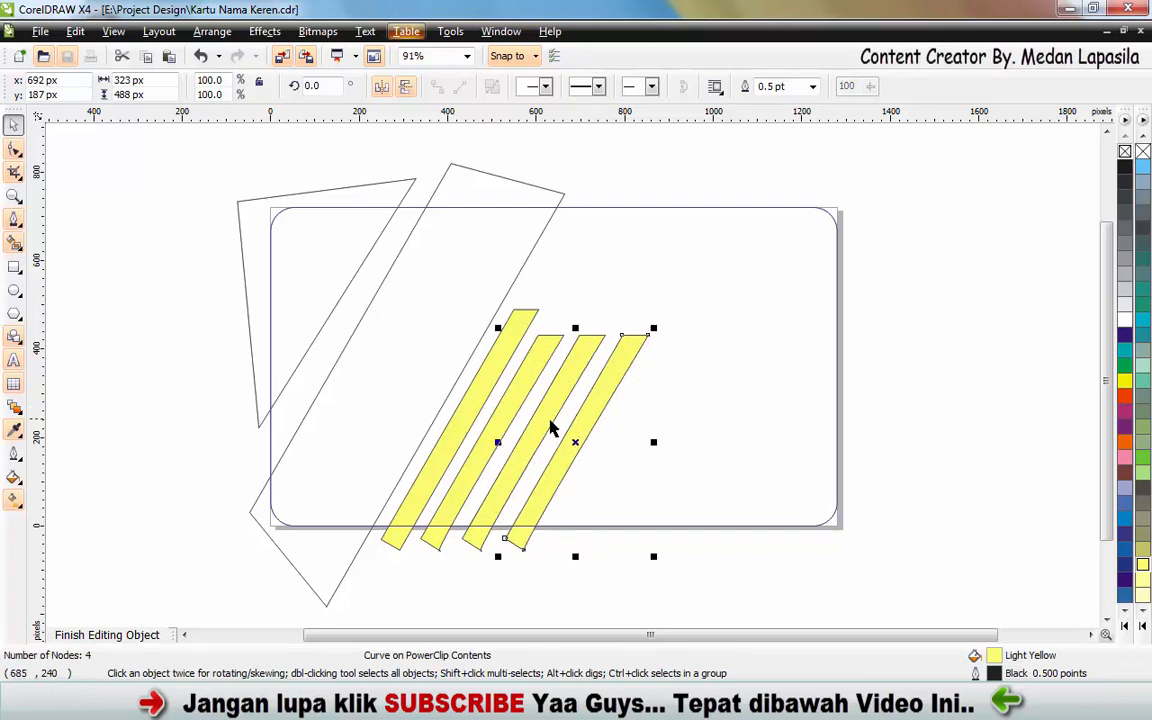
click(454, 383)
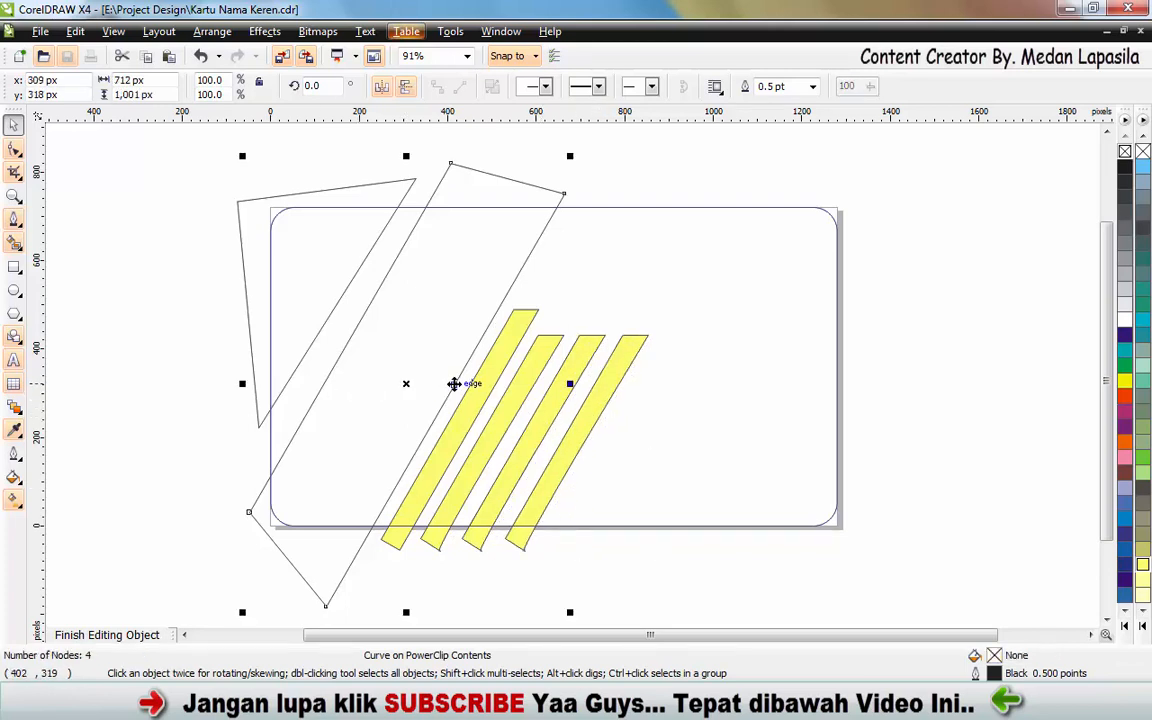
drag(570, 385, 546, 387)
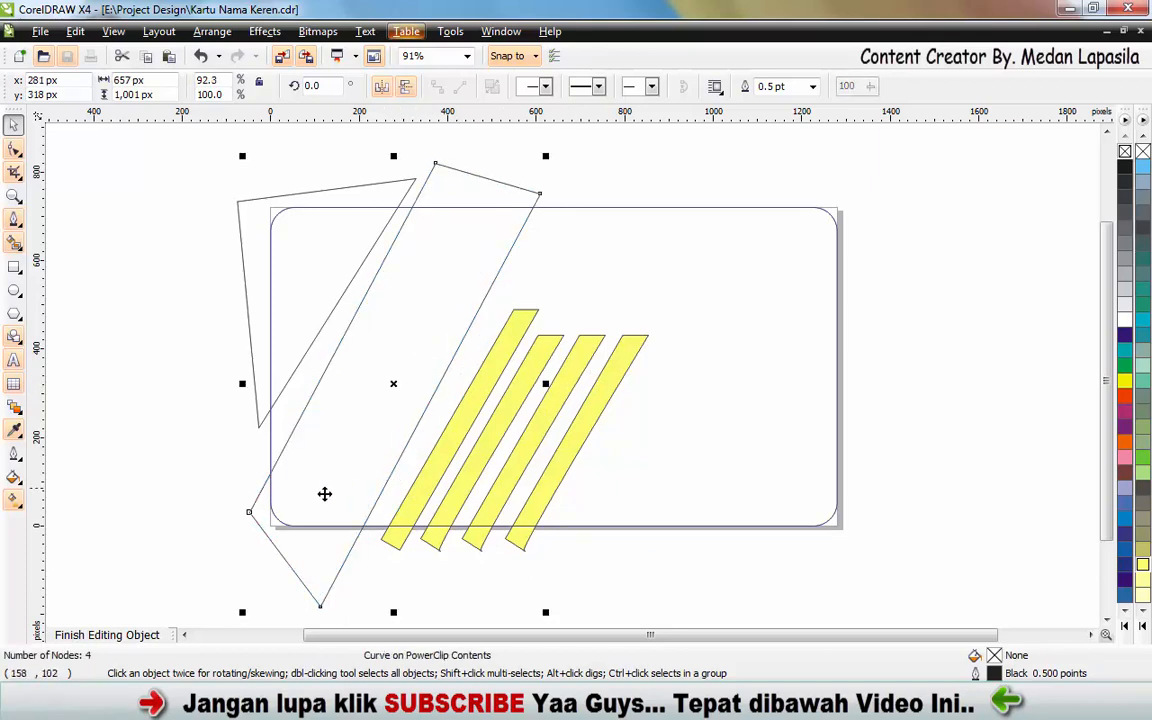
key(ctrl+z)
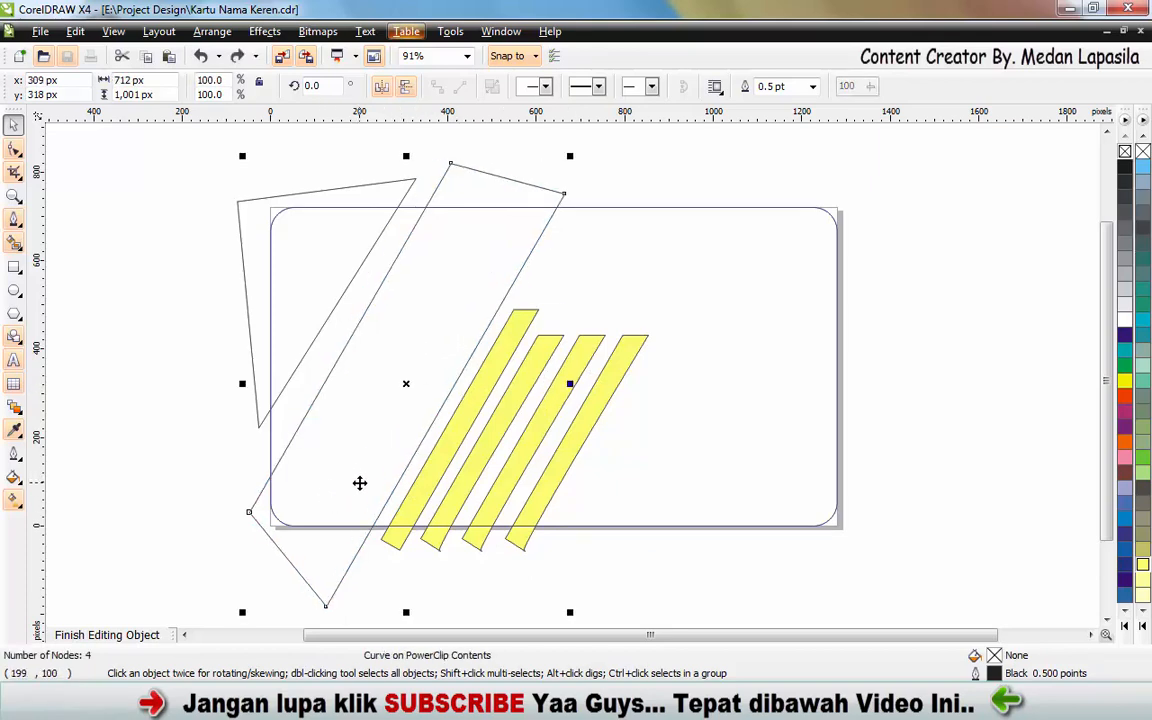
- Shift the wide slanted band and the triangle each about 30 px to the left
key(Left)
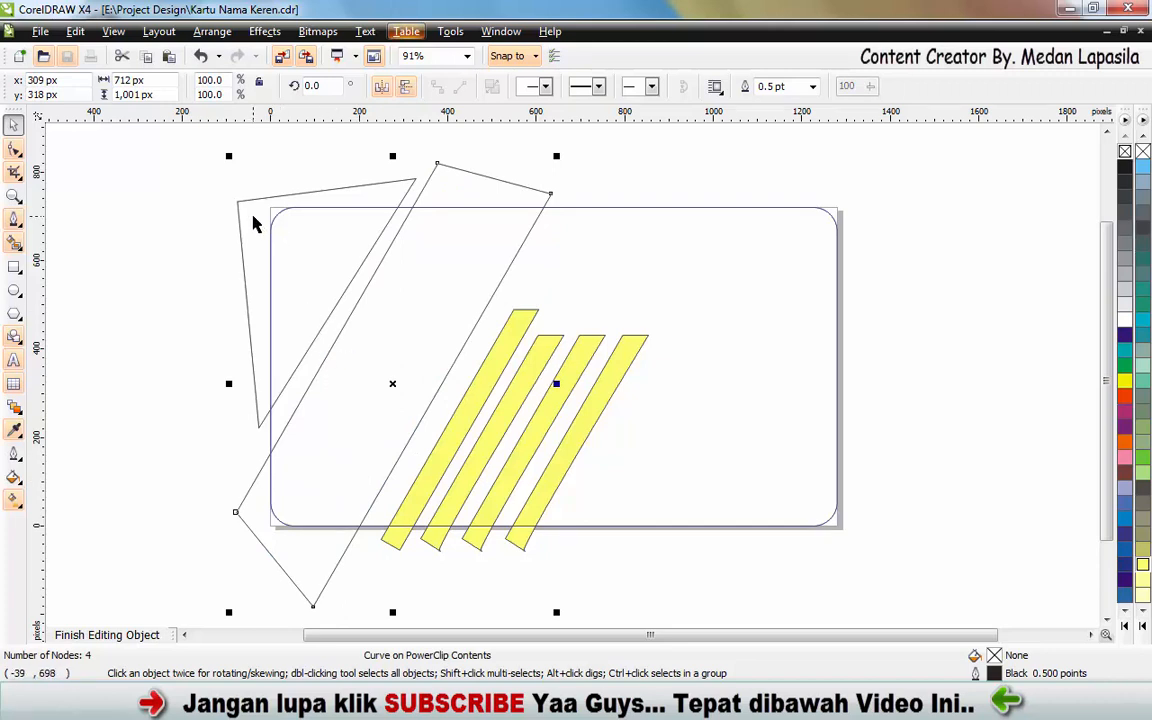
click(253, 224)
key(Left)
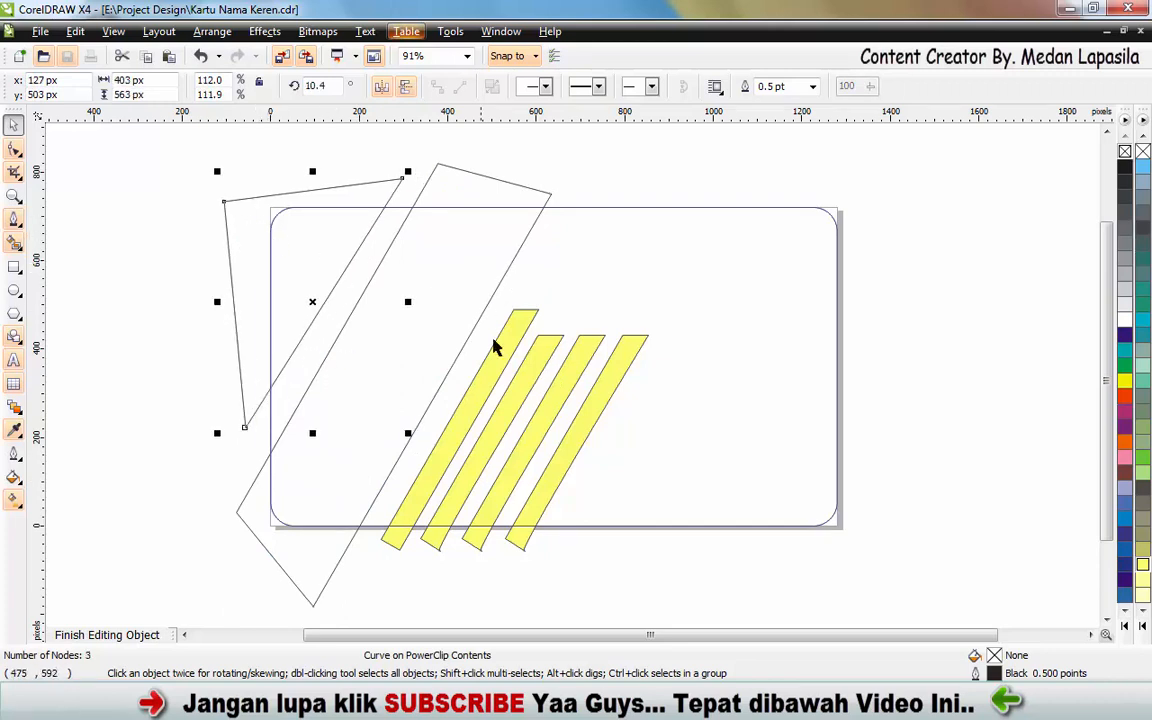
- Move all four narrow strips together about 31 px left, closer to the wide band
click(480, 383)
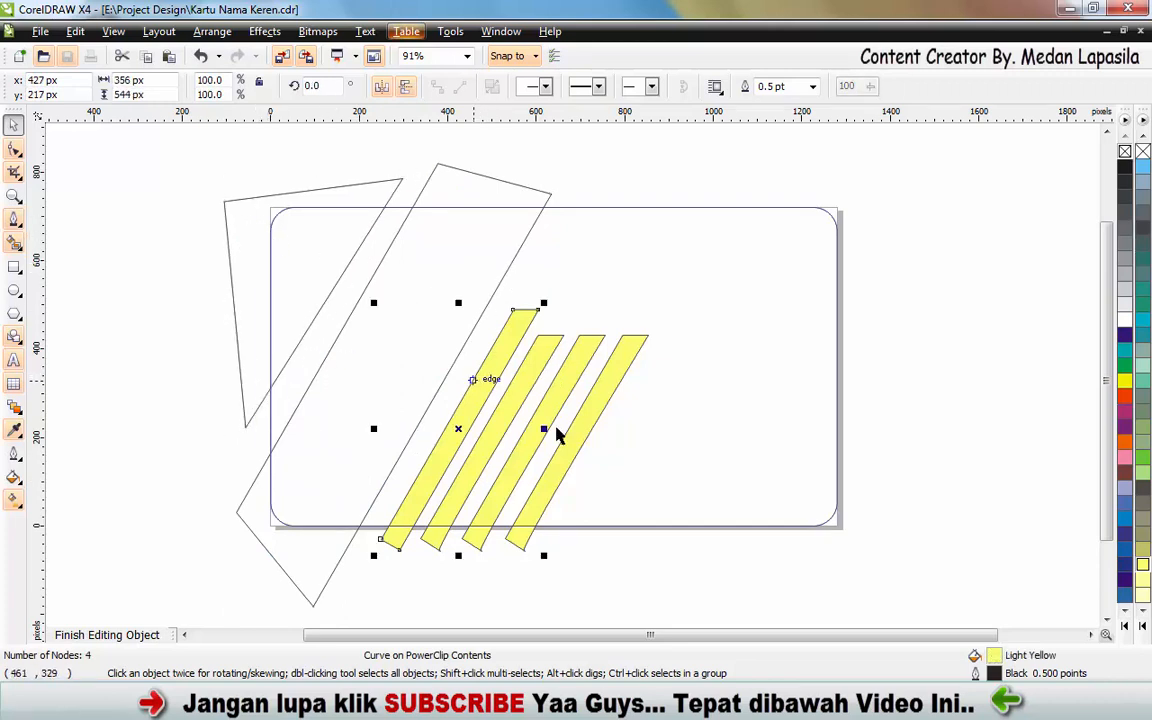
drag(705, 579, 350, 285)
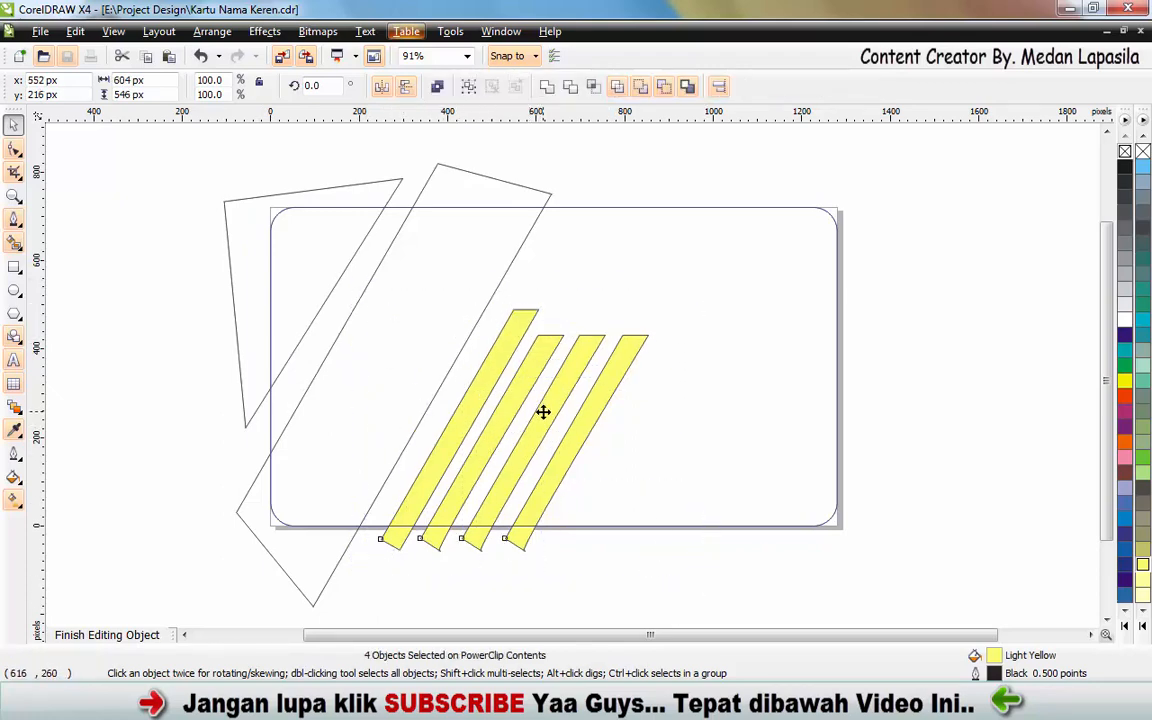
drag(541, 412, 529, 407)
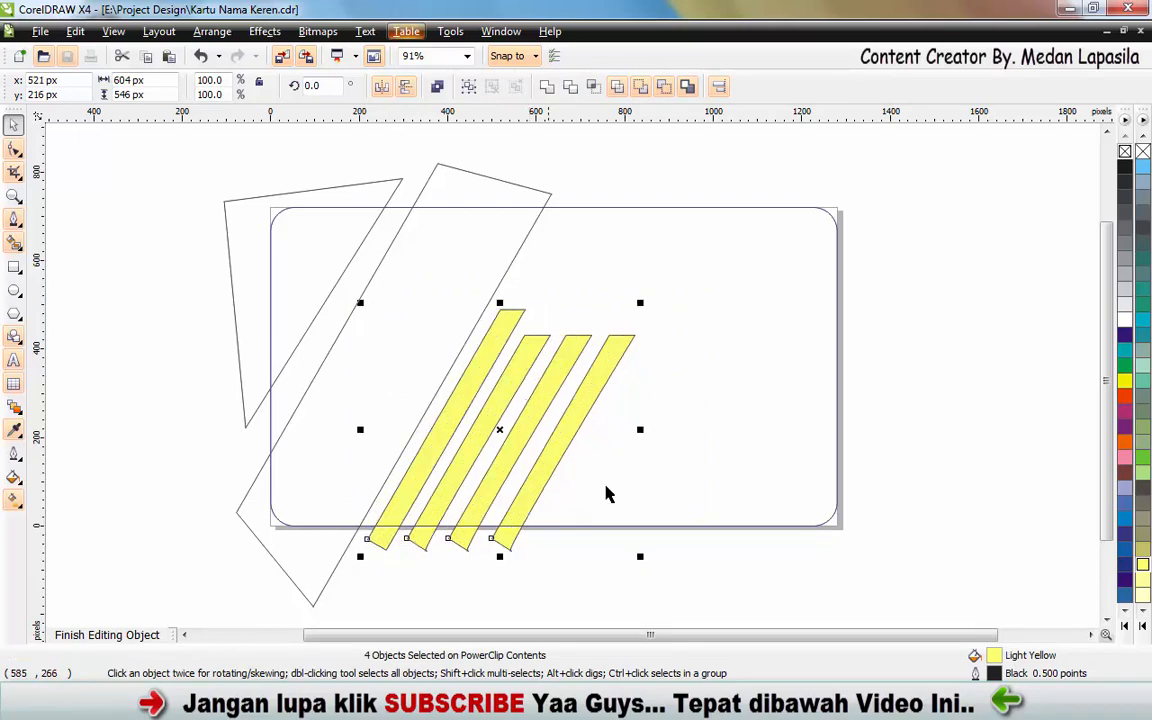
click(996, 488)
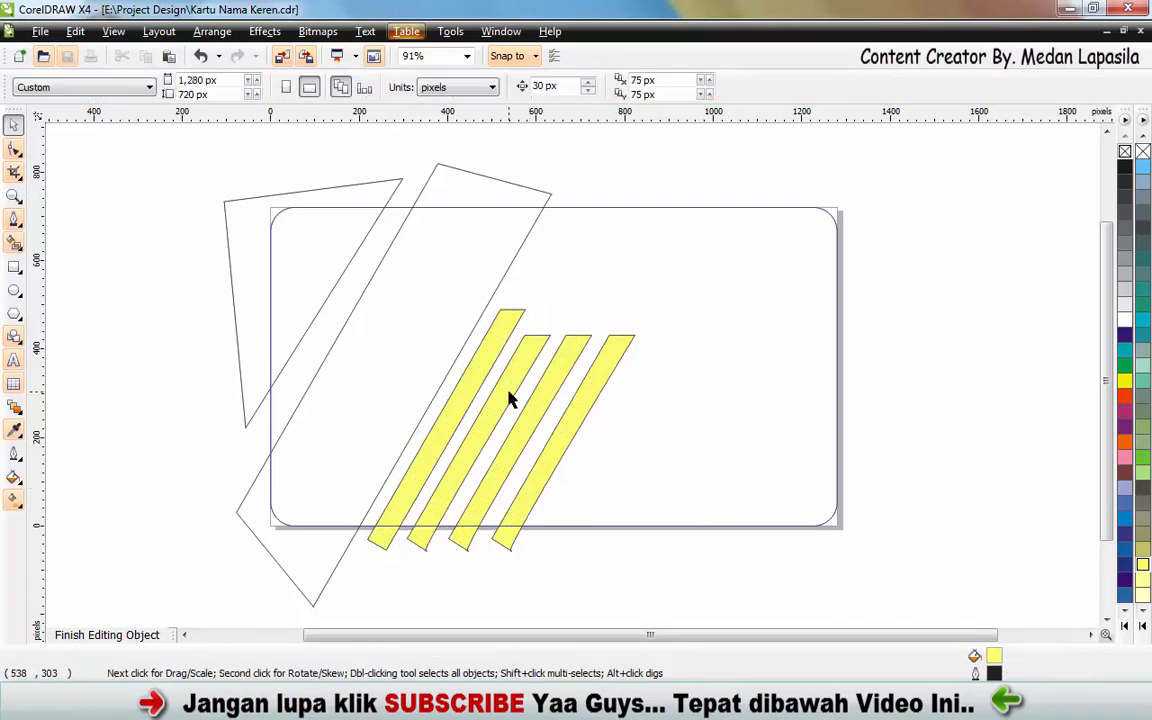
- Remove the fill from all four narrow strips
click(356, 196)
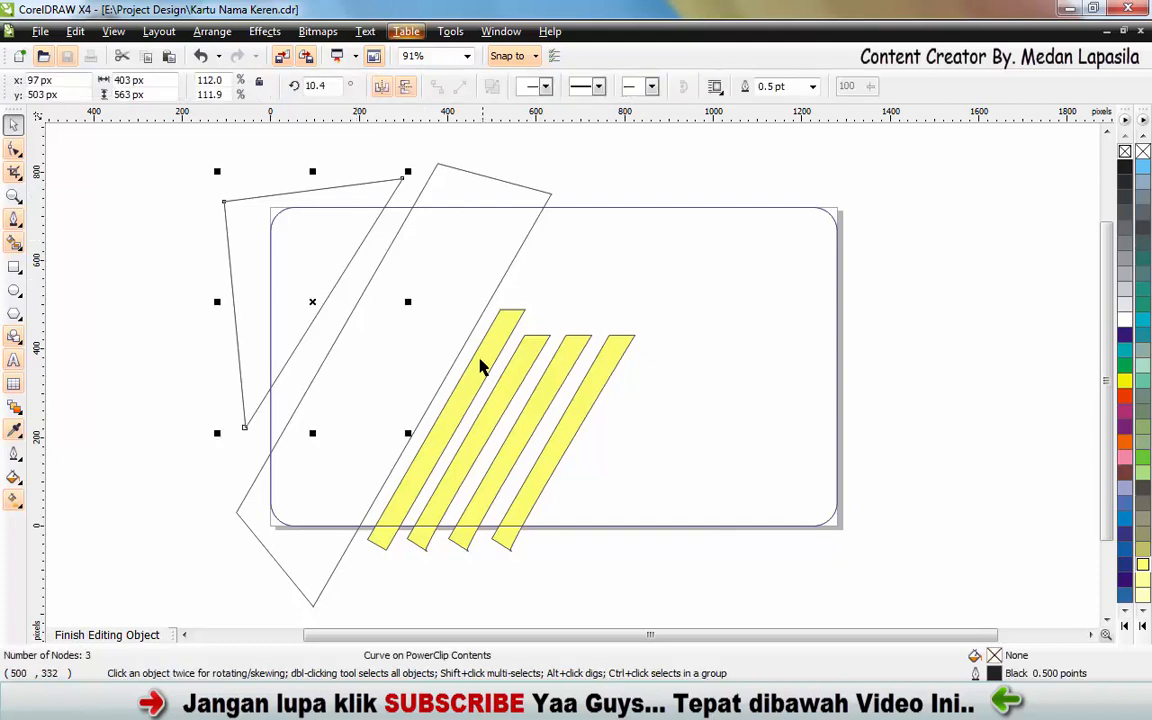
drag(661, 622, 337, 278)
click(1124, 152)
click(951, 334)
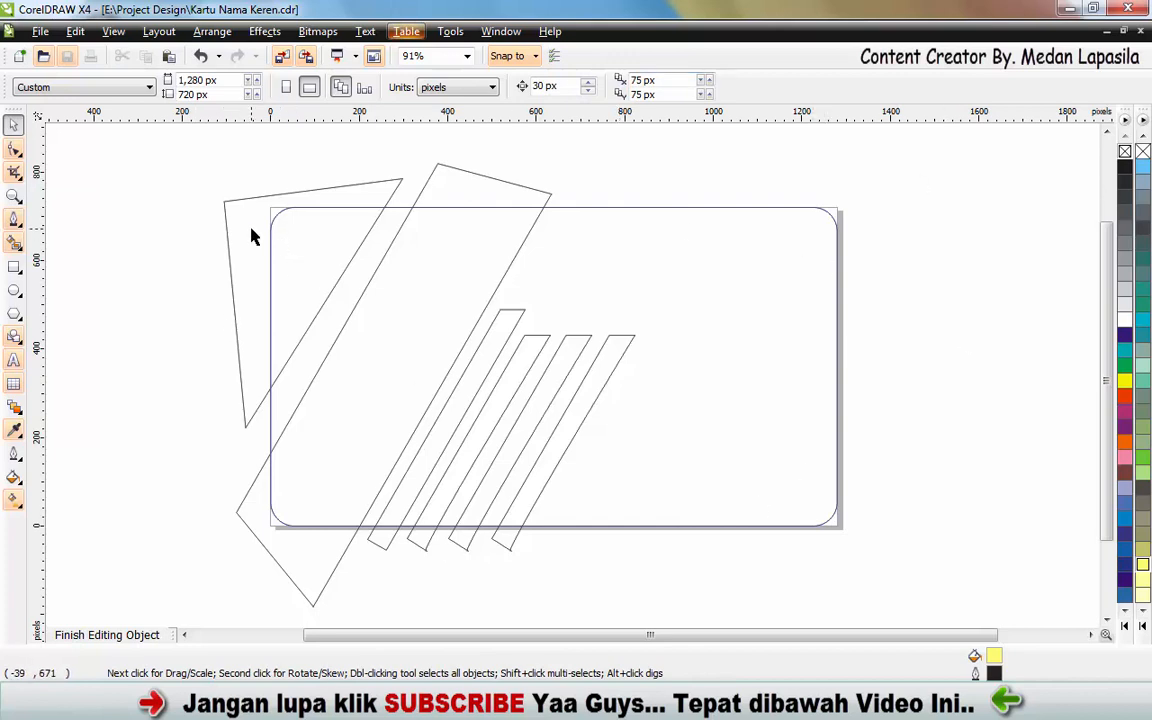
- Apply a linear Interactive Fill to the triangle, from green at its upper side to yellow below its lower tip
click(251, 236)
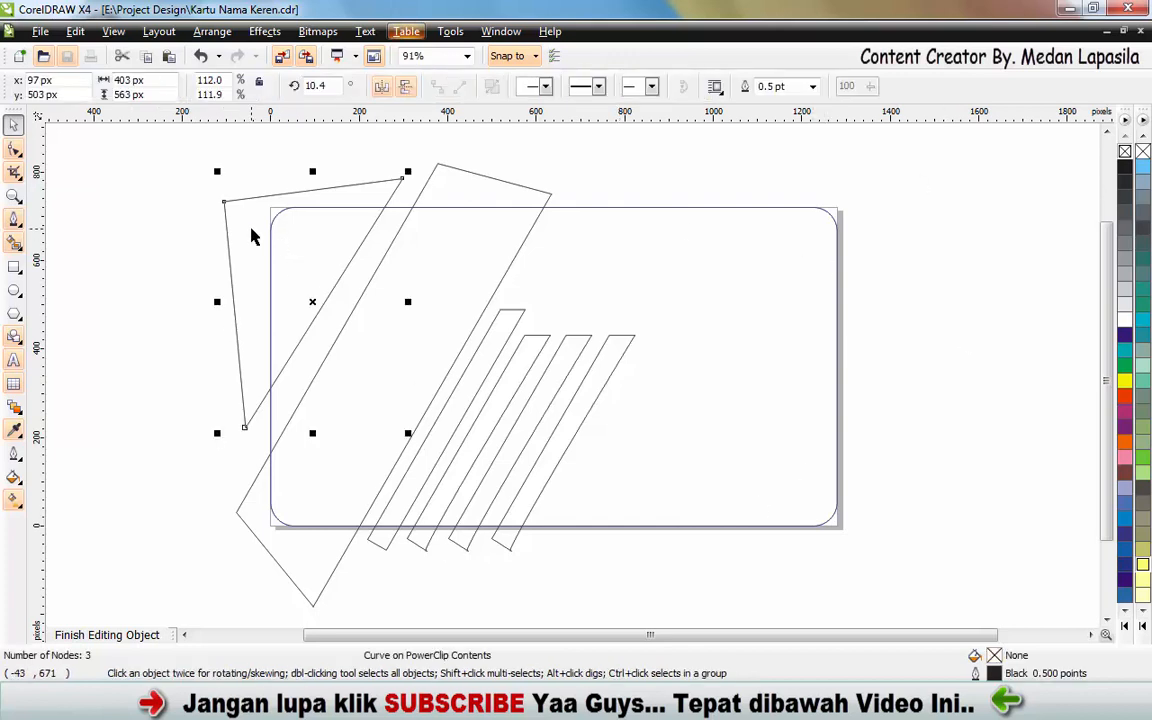
click(129, 288)
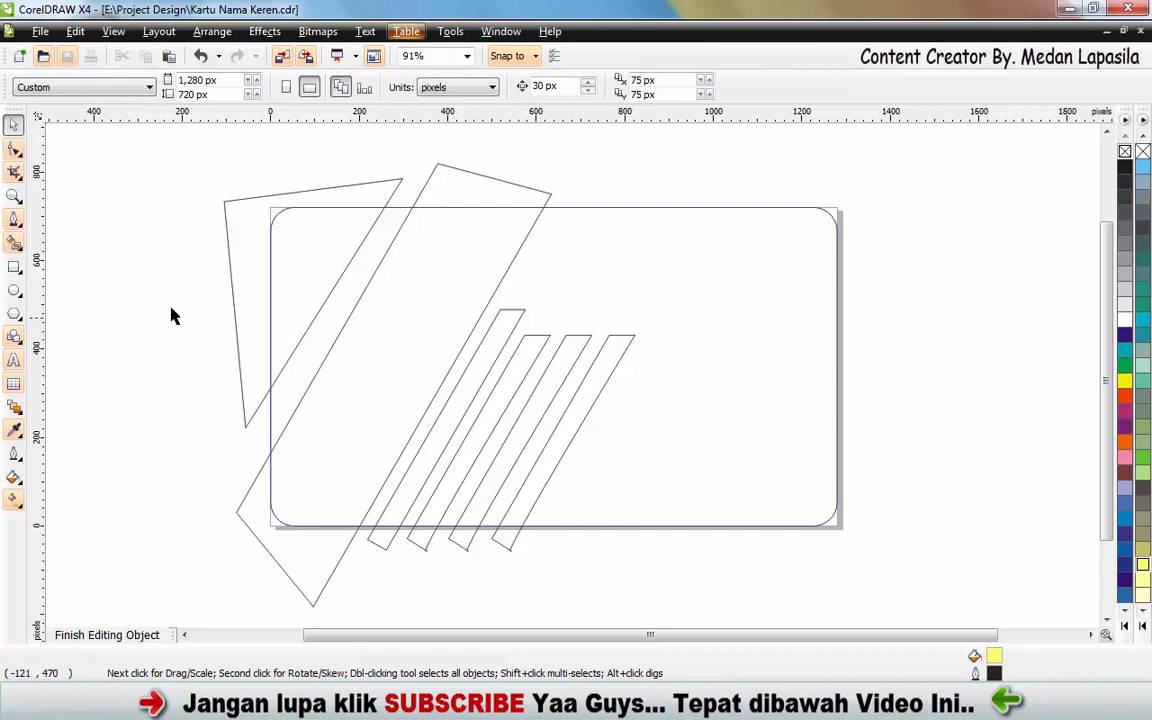
click(18, 502)
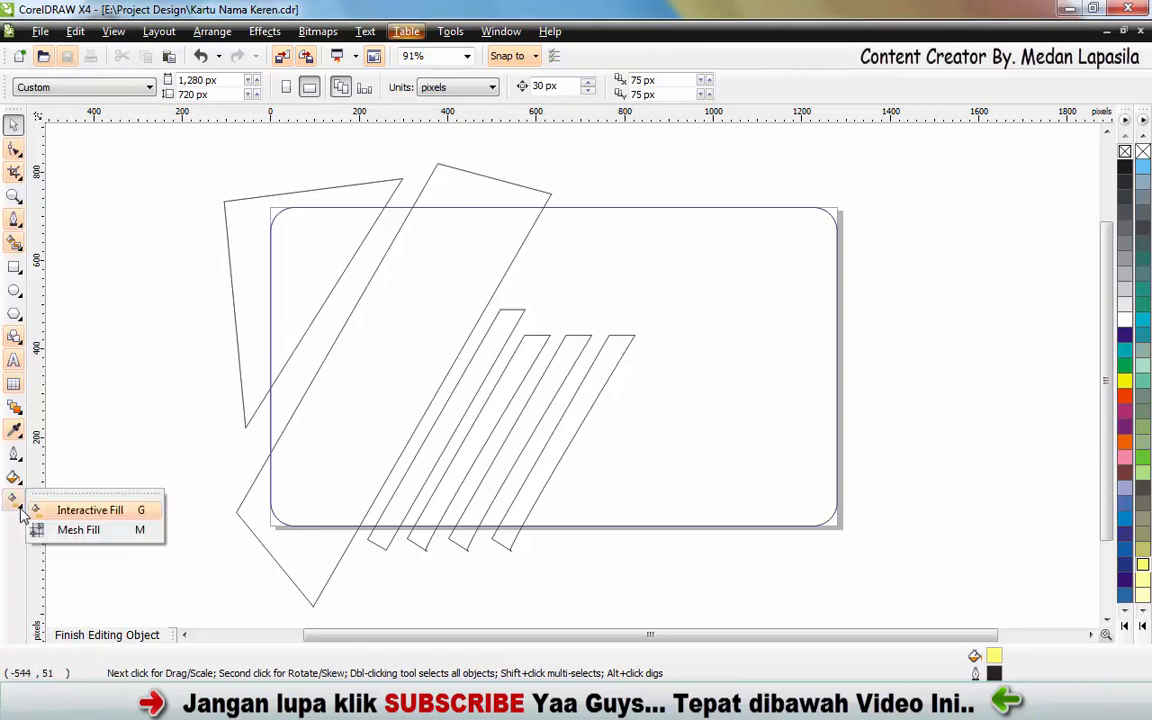
click(92, 512)
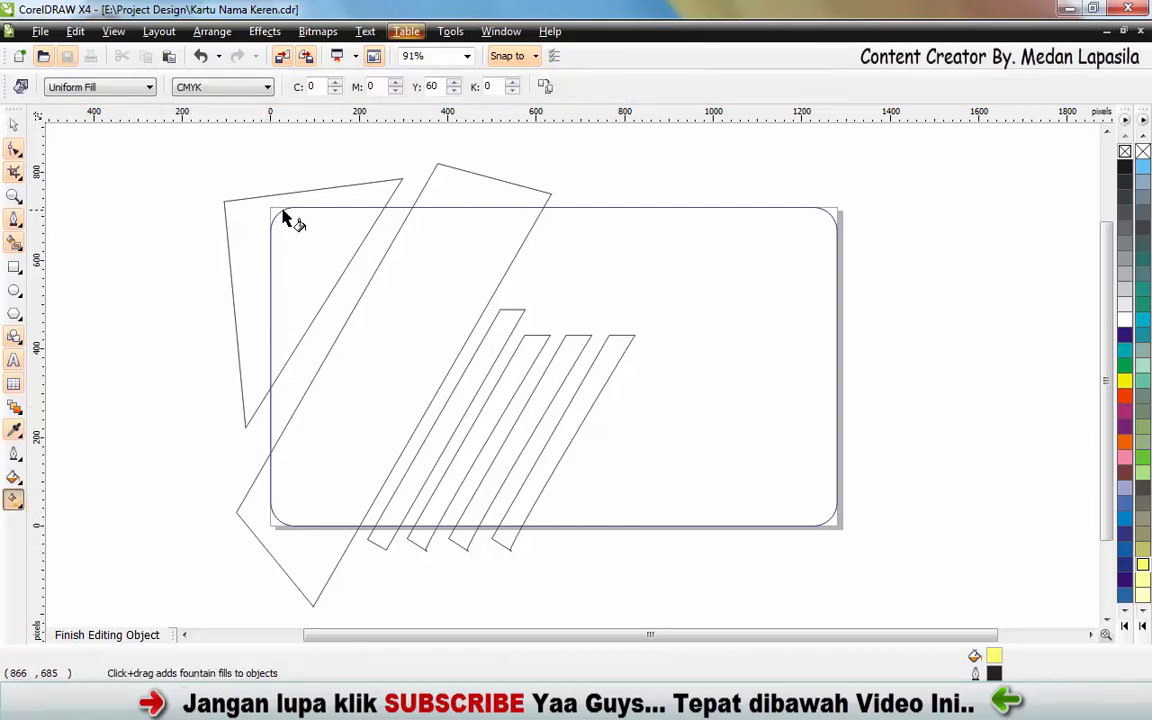
click(230, 210)
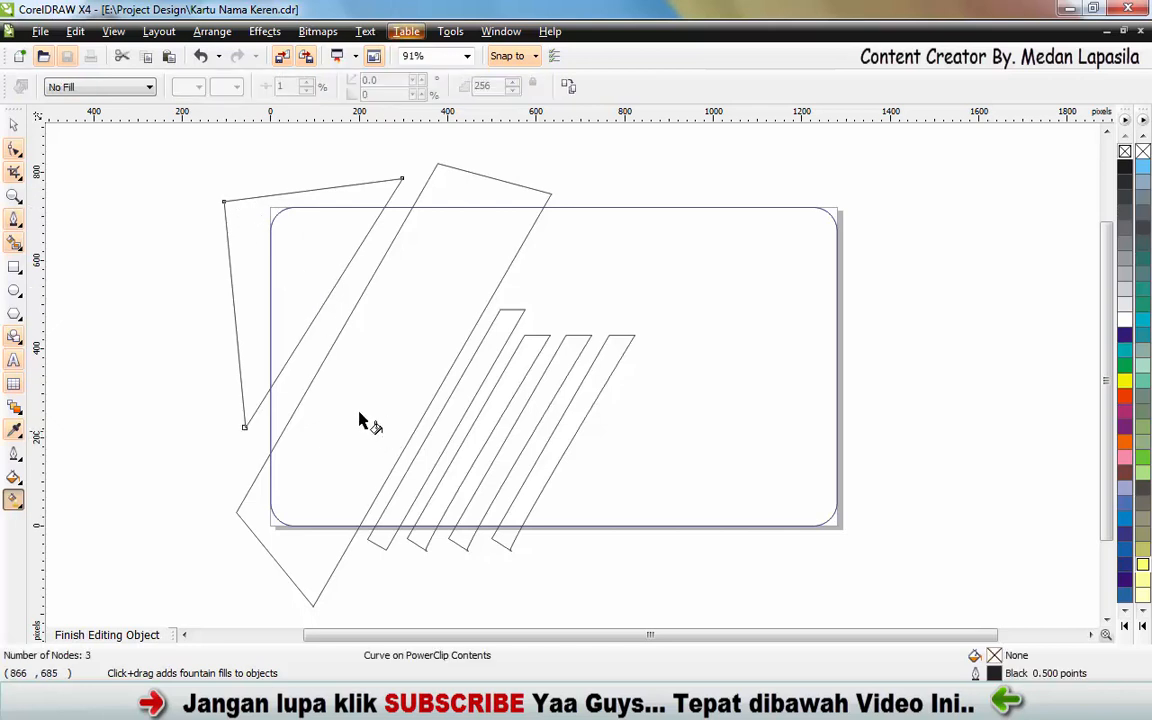
drag(265, 216, 392, 610)
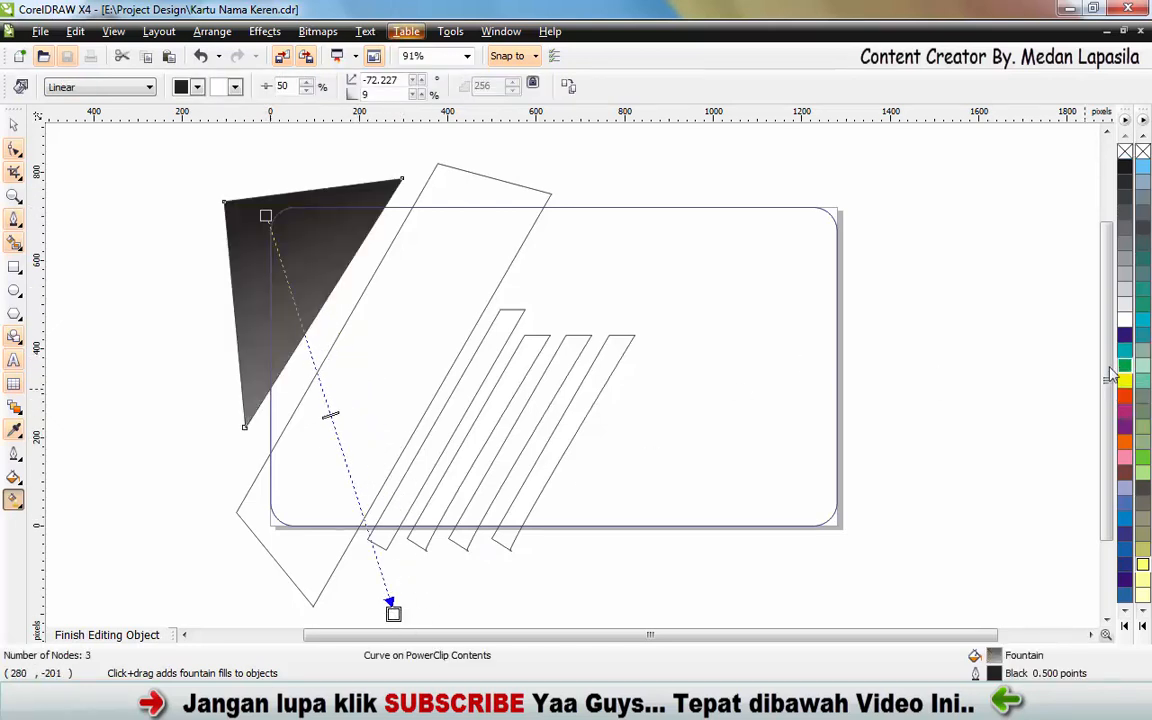
drag(265, 216, 265, 217)
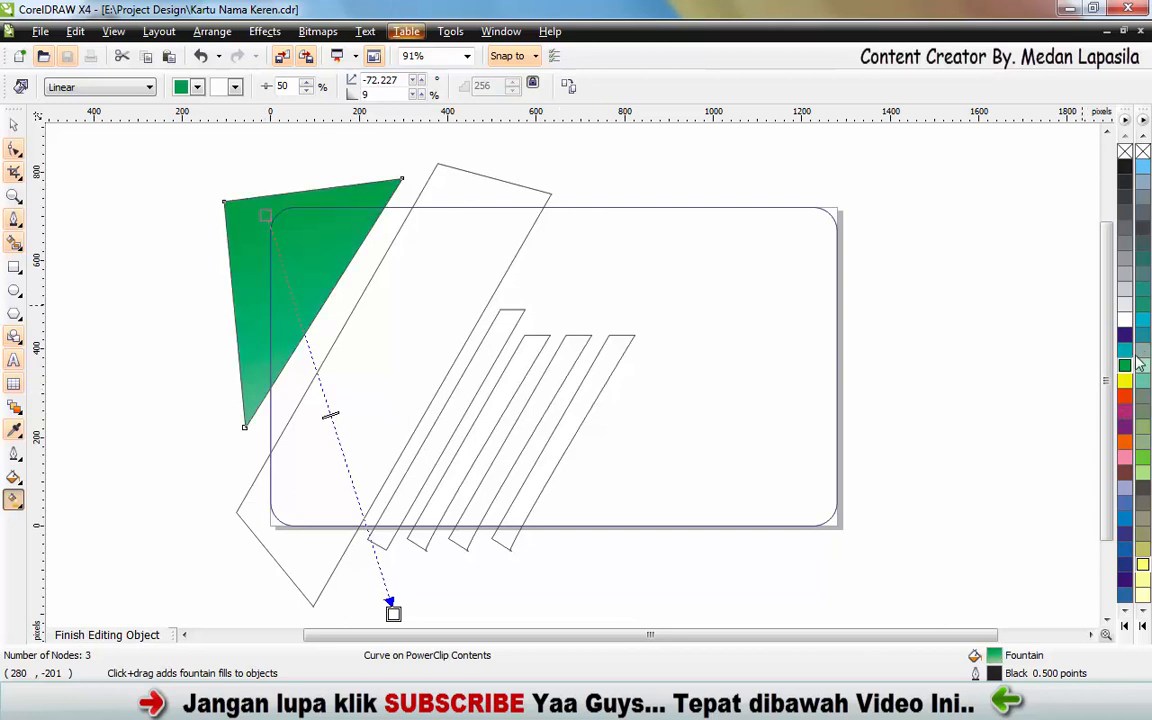
drag(1125, 380, 281, 541)
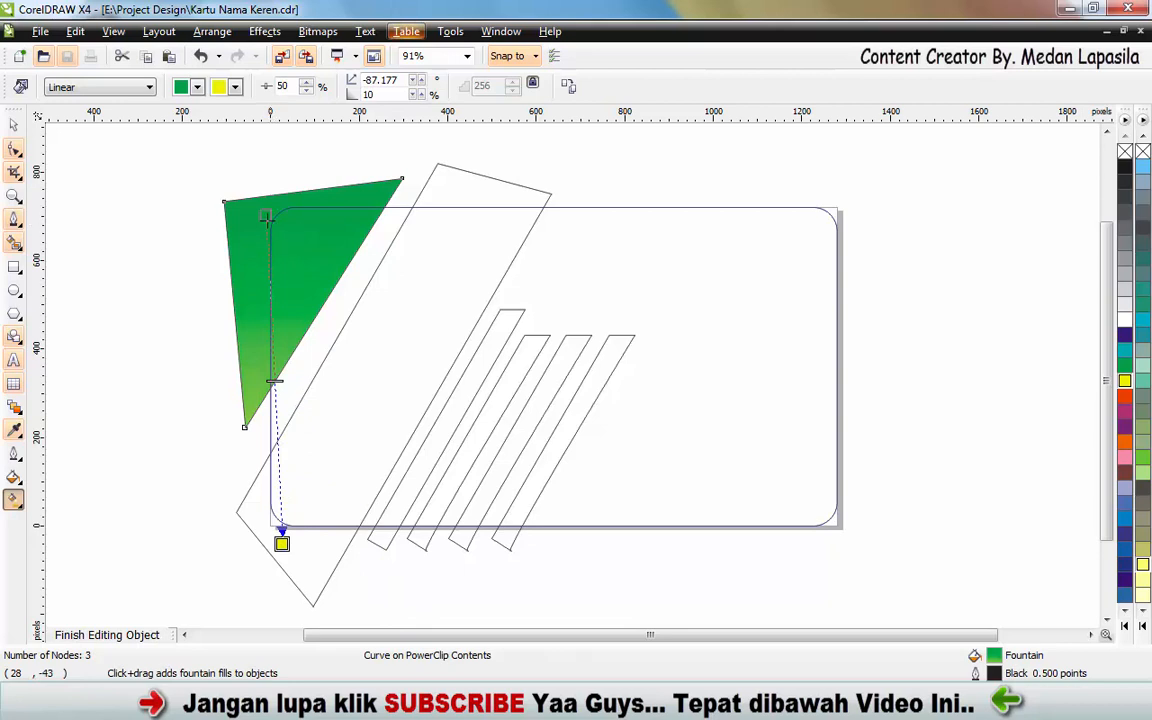
- Adjust the triangle's gradient with the green start above the shape, the midpoint at 4%, and the yellow end nearer the lower tip
drag(265, 216, 317, 136)
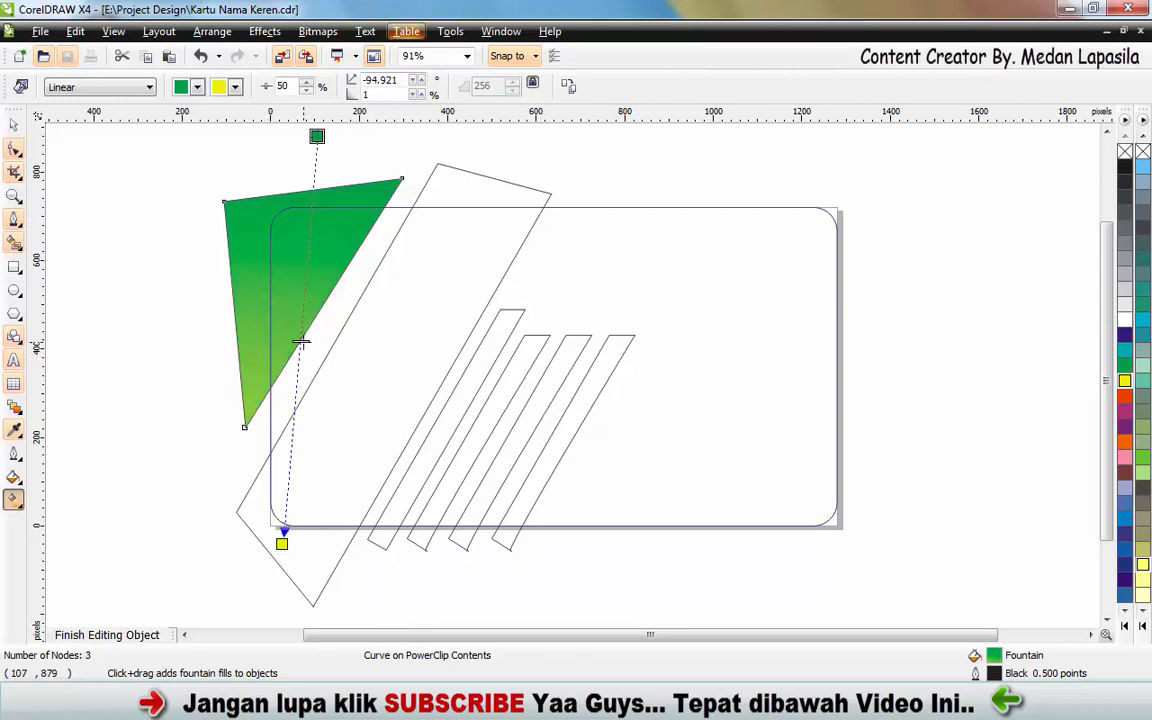
drag(302, 341, 316, 139)
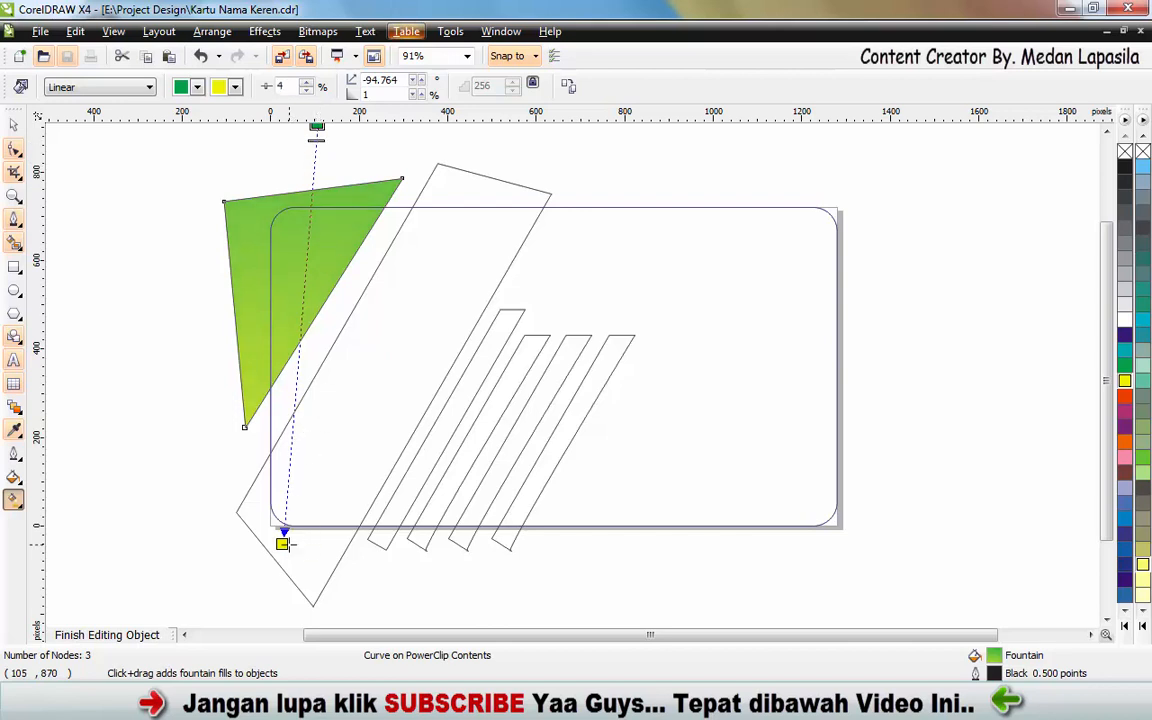
drag(284, 543, 282, 444)
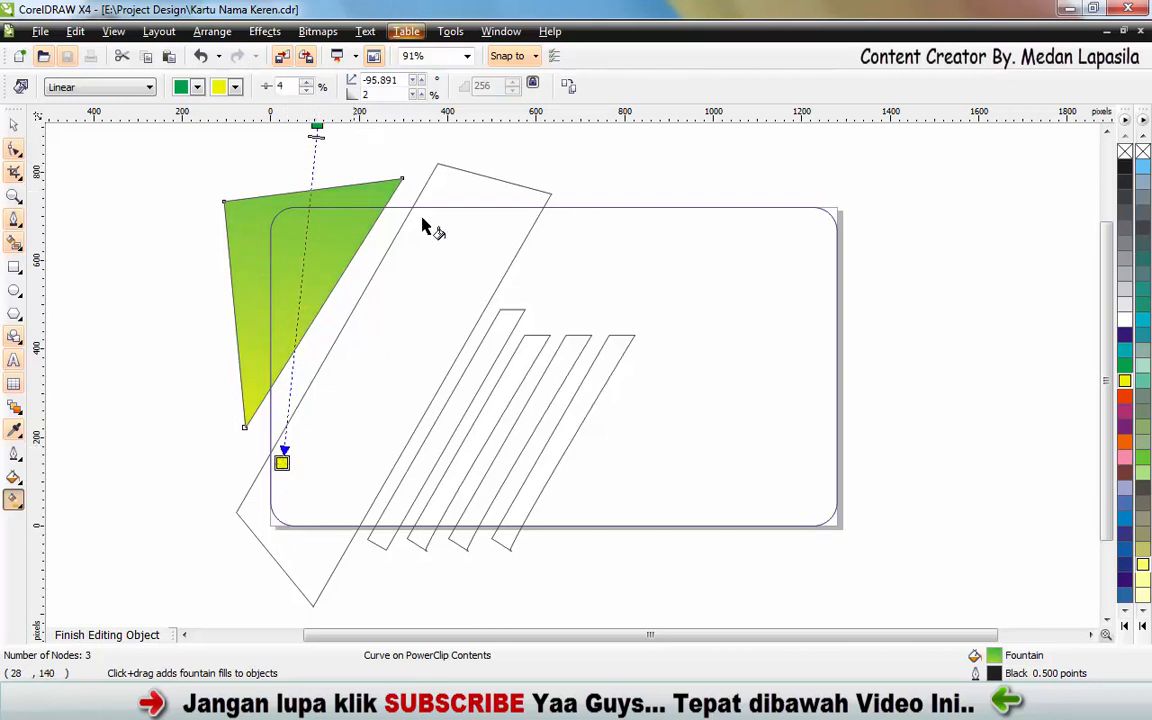
- Apply a linear Interactive Fill along the wide slanted band, from green above its upper end to yellow below its lower tip
click(525, 184)
drag(524, 155, 247, 616)
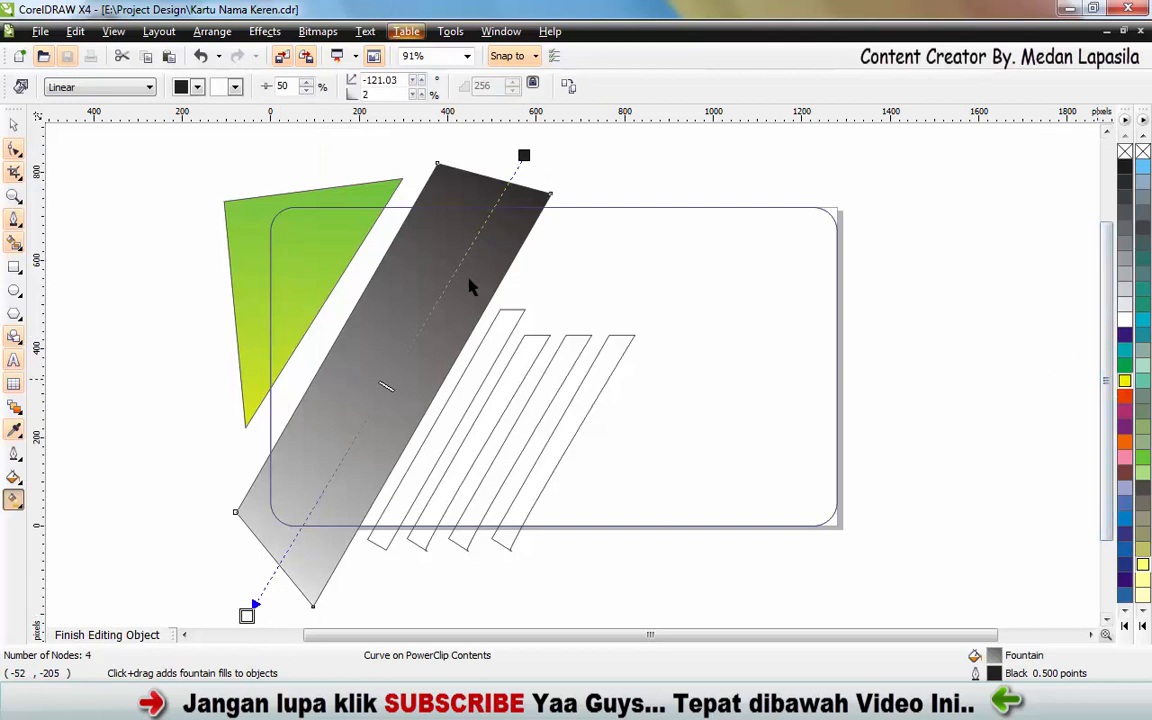
scroll(250, 573, down, 2)
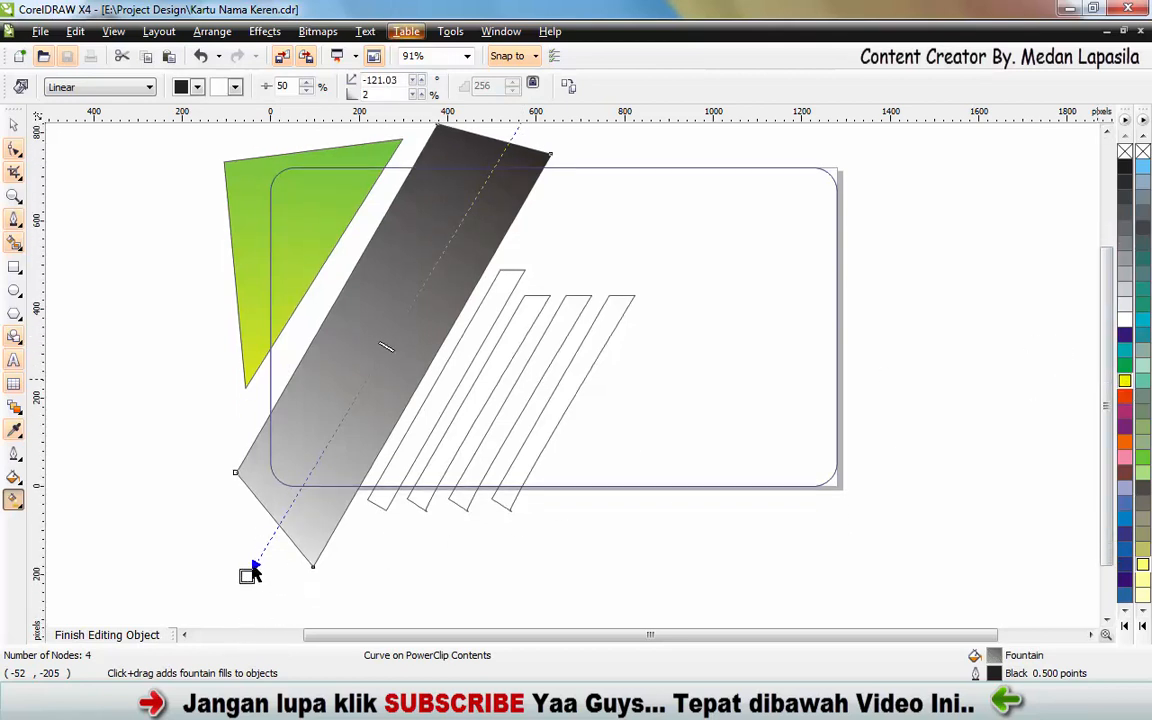
drag(248, 583, 247, 577)
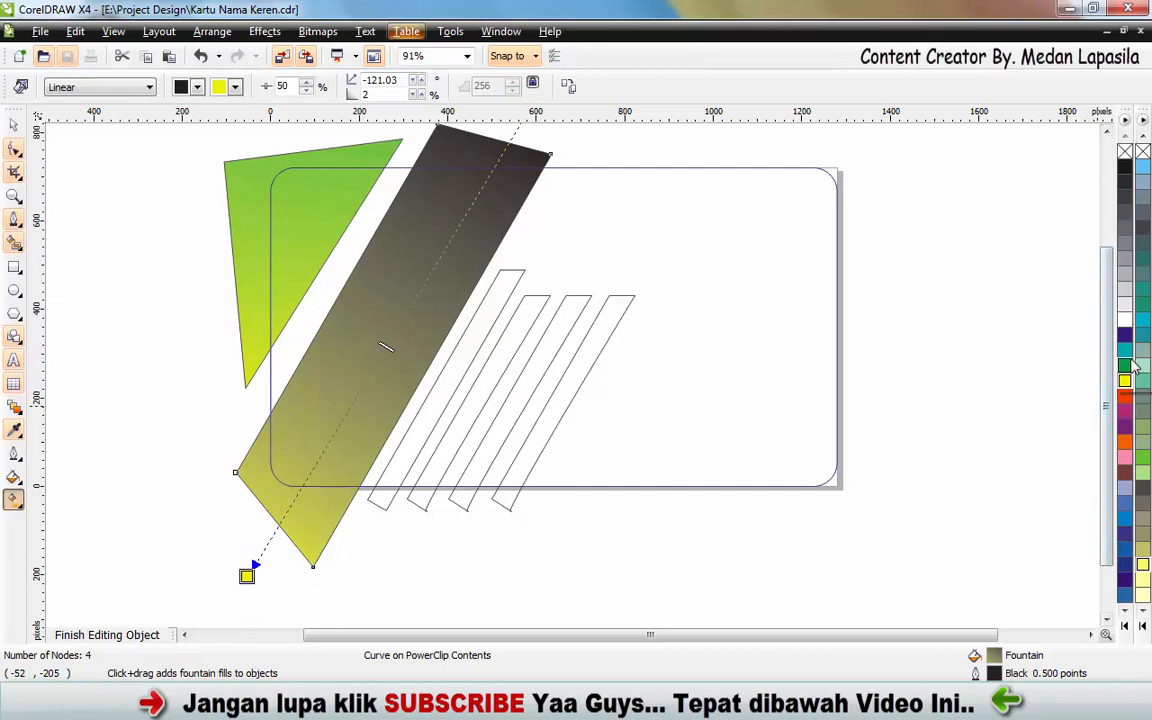
drag(1124, 365, 620, 206)
drag(615, 160, 621, 100)
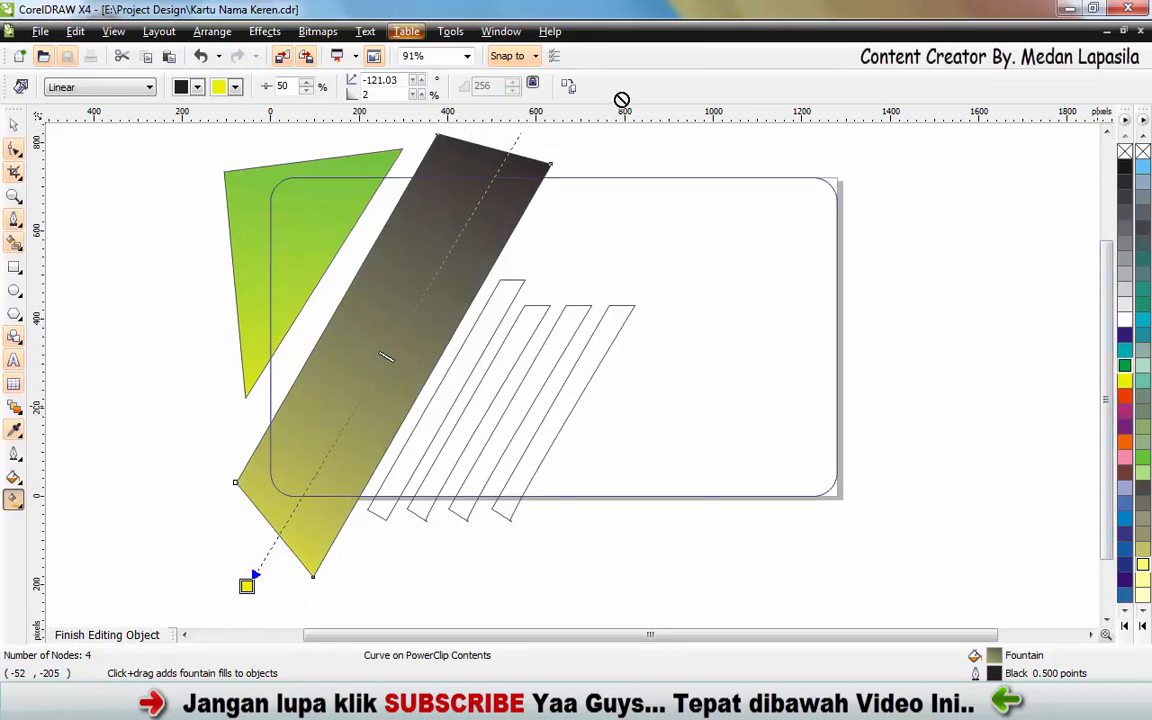
drag(633, 57, 603, 195)
click(626, 425)
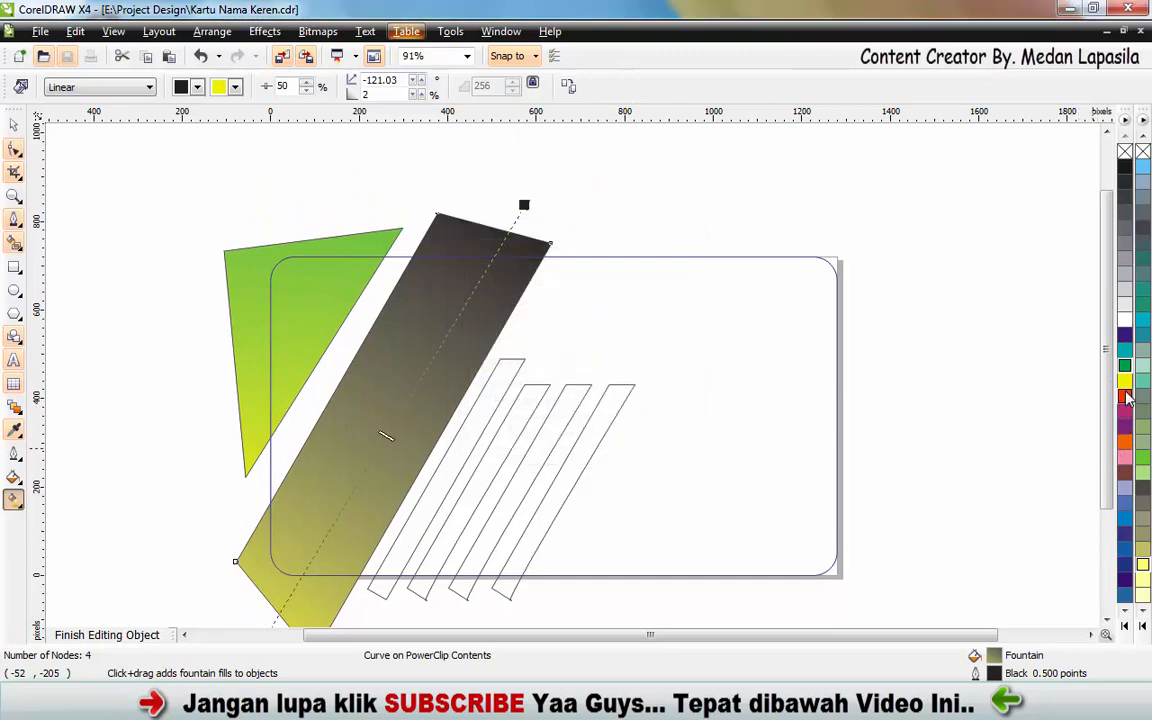
drag(524, 207, 524, 206)
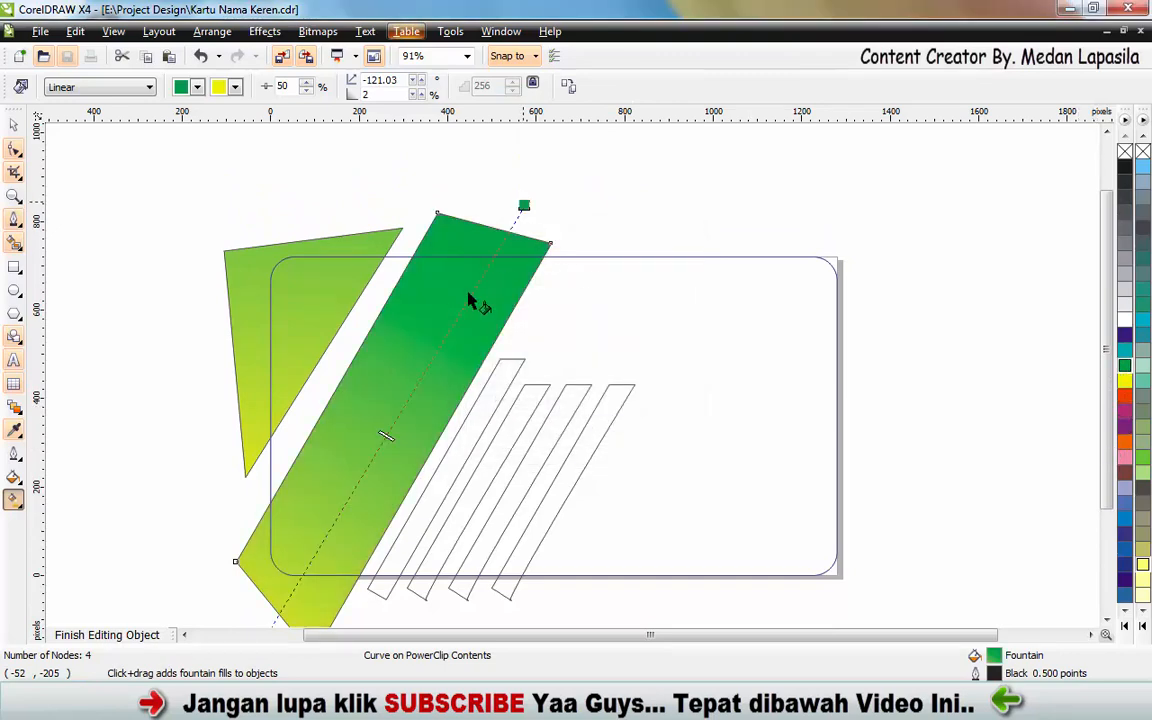
- Extend the wide band's green gradient start farther above the shape and set the gradient midpoint to 15%
drag(386, 437, 451, 329)
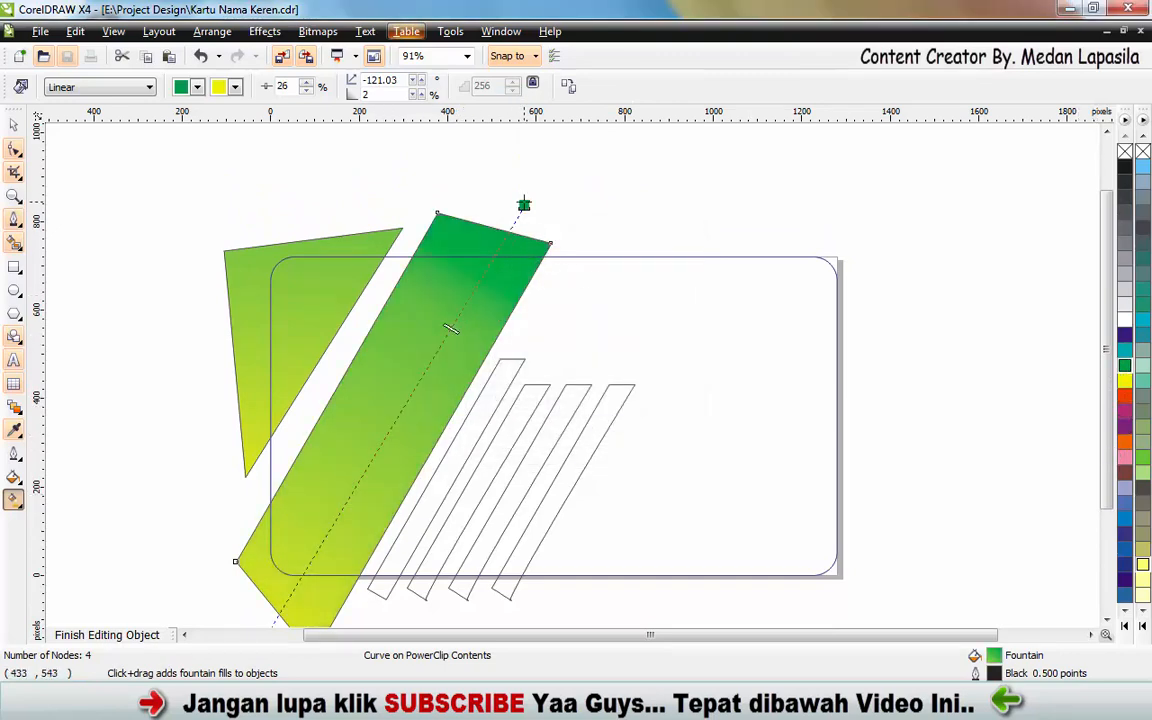
drag(524, 206, 571, 157)
drag(489, 290, 527, 233)
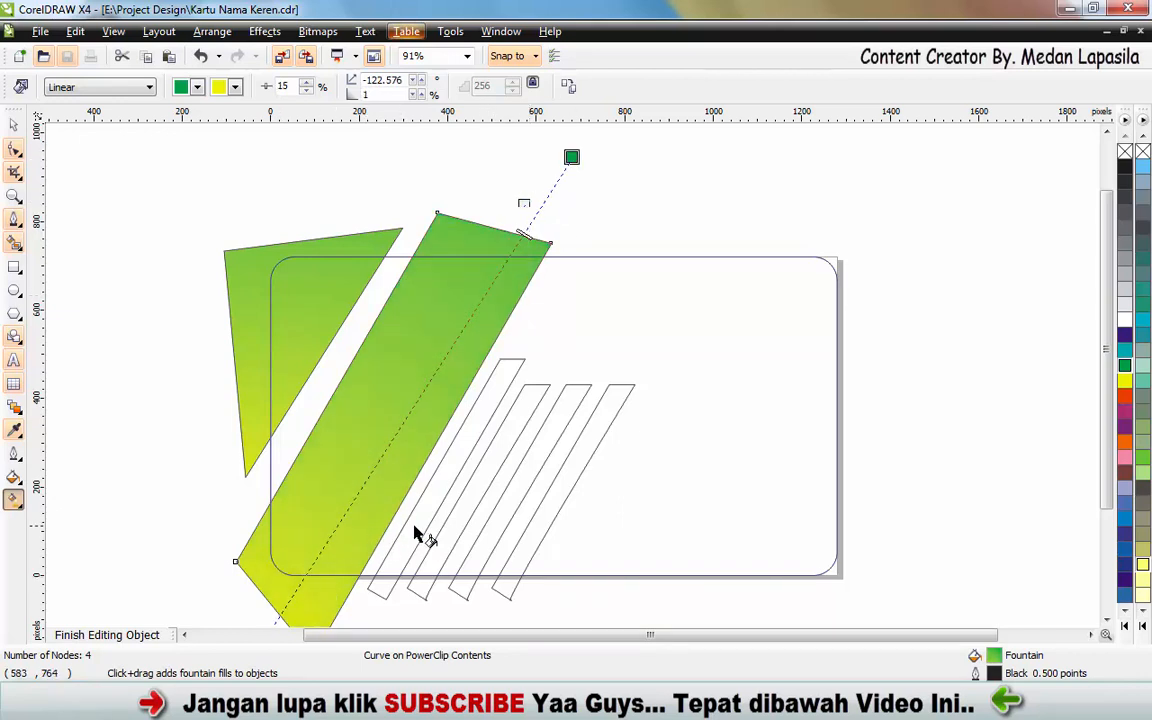
- Give the narrow strip nearest the wide band a lengthwise green-to-yellow linear gradient, with the green start extended well above the strip
click(516, 377)
drag(521, 343, 368, 617)
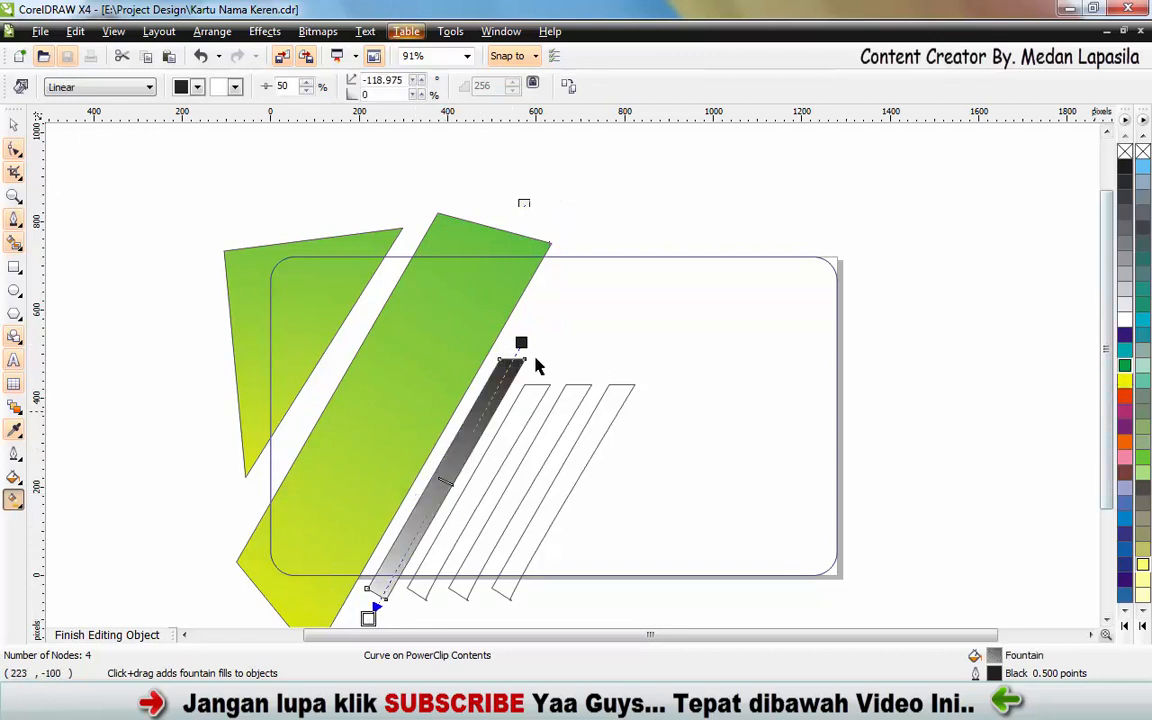
drag(536, 366, 525, 347)
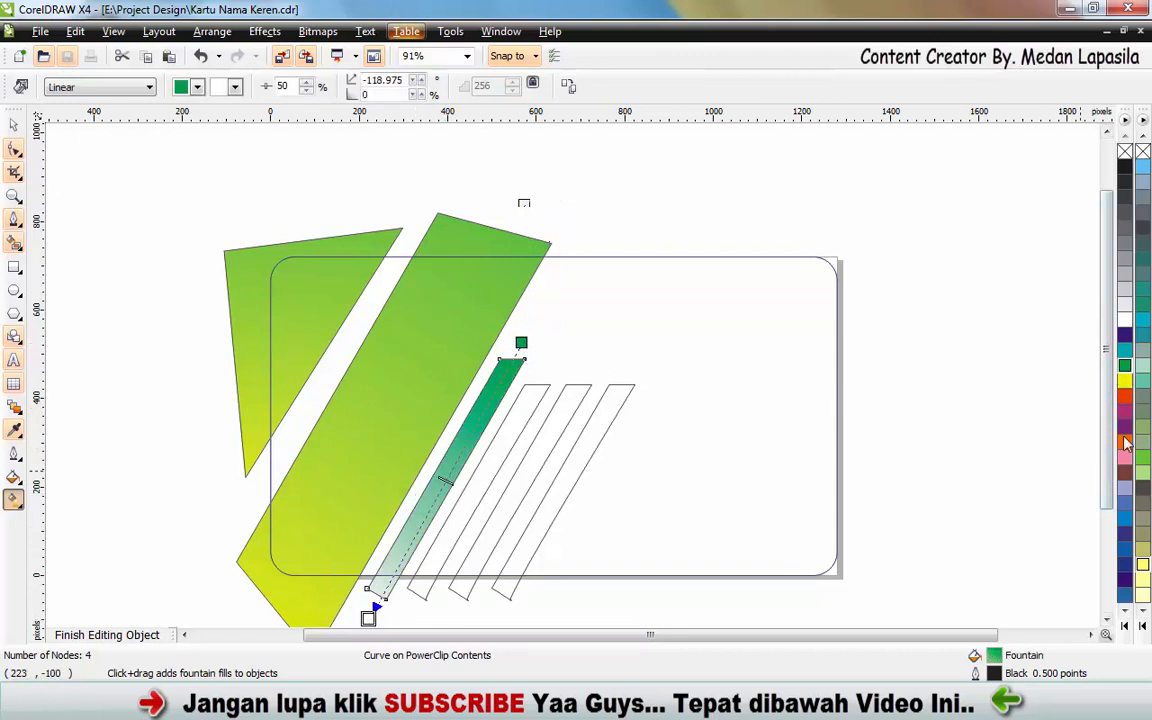
drag(374, 618, 370, 612)
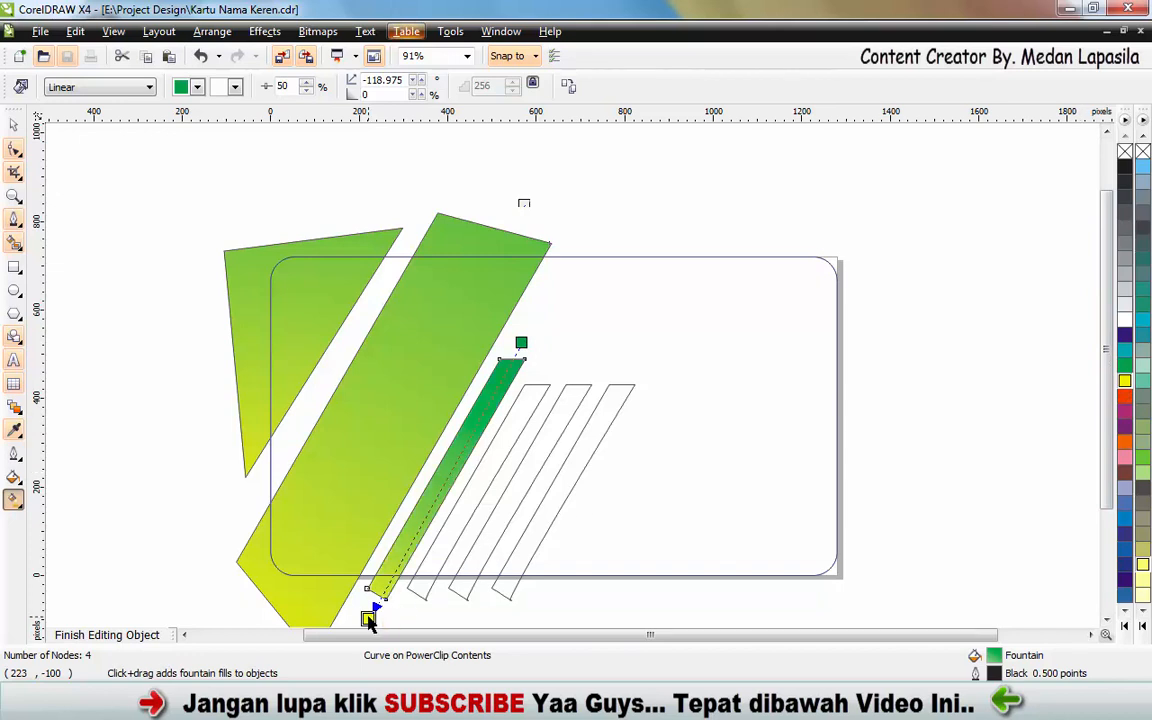
drag(521, 343, 600, 231)
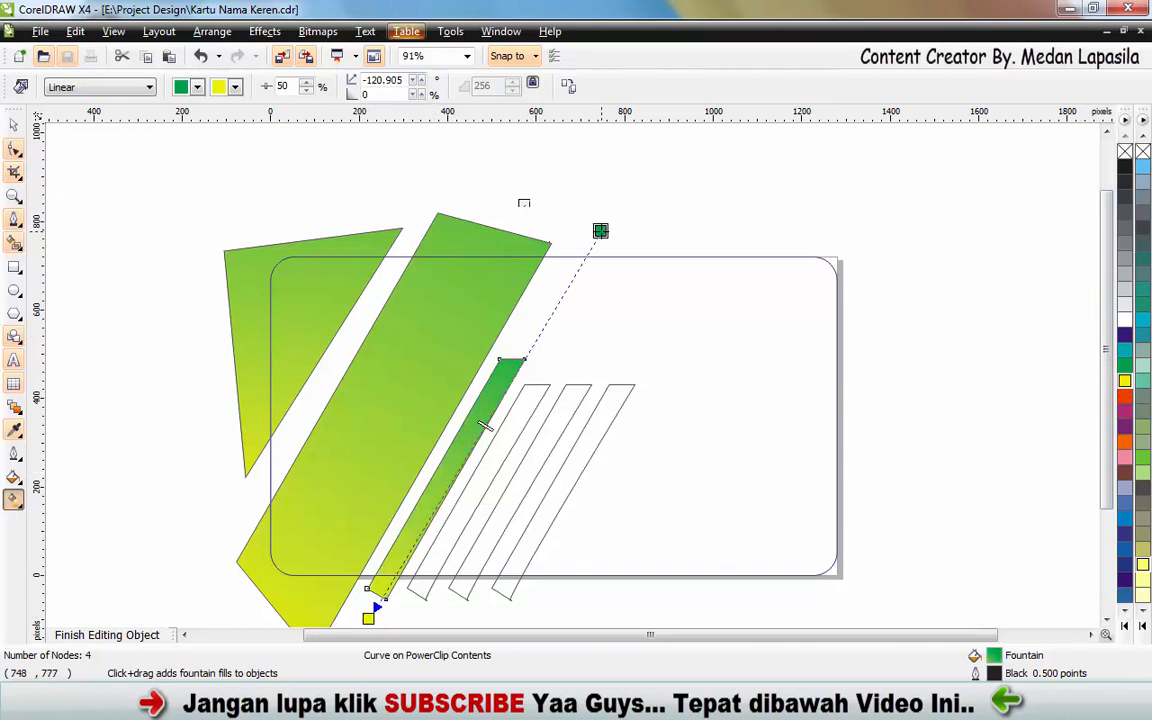
- Fill the second narrow strip with a lengthwise linear gradient, from green far above its upper end to yellow below its lower end
click(531, 417)
drag(553, 357, 395, 615)
drag(1103, 388, 396, 596)
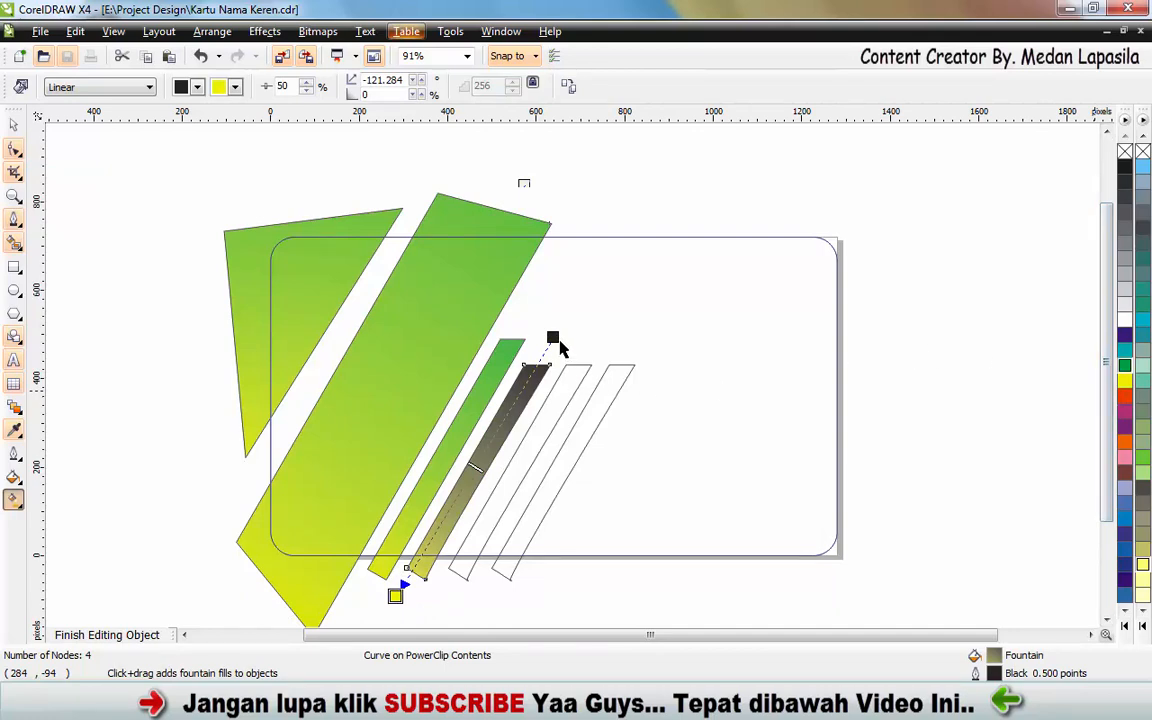
drag(556, 343, 553, 338)
drag(553, 338, 639, 192)
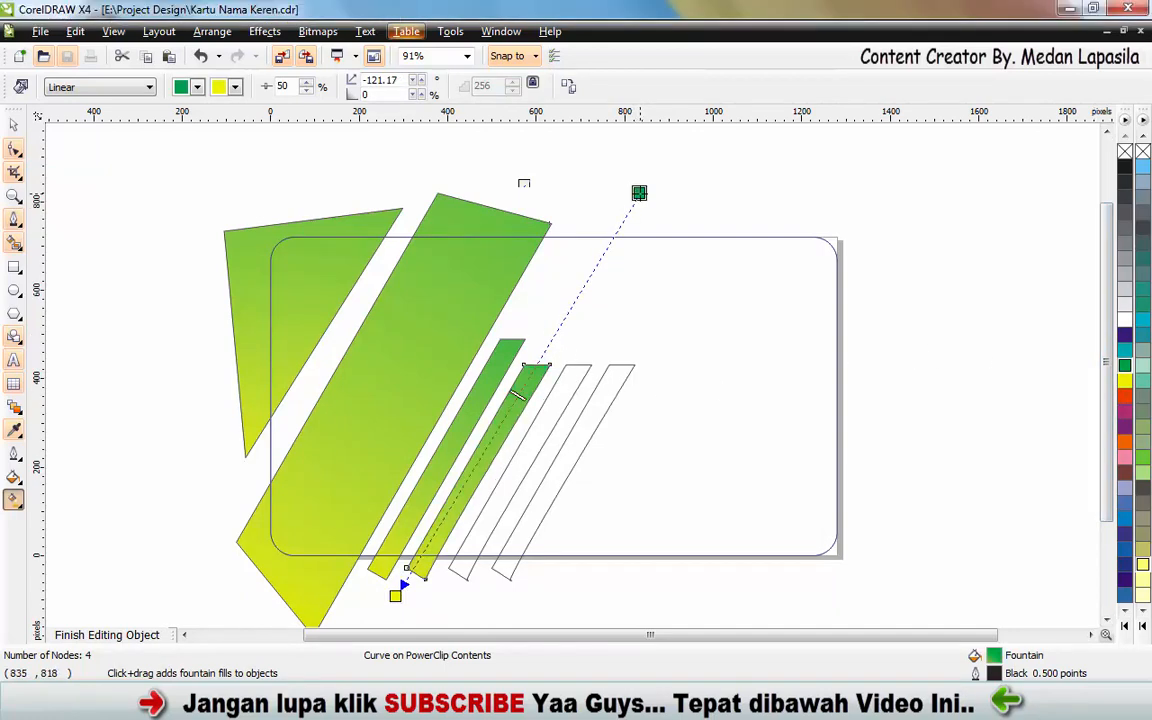
- Apply a matching linear gradient to the third narrow strip, yellow just below it and green extended far beyond its upper end
click(563, 396)
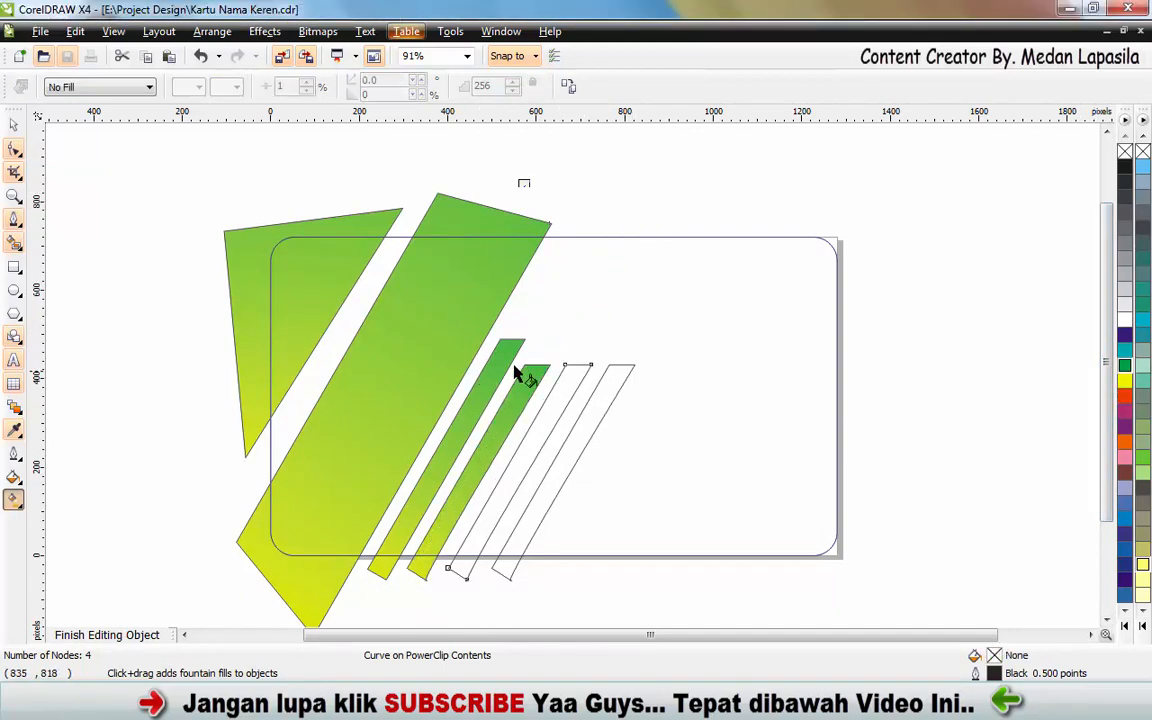
drag(606, 304, 437, 605)
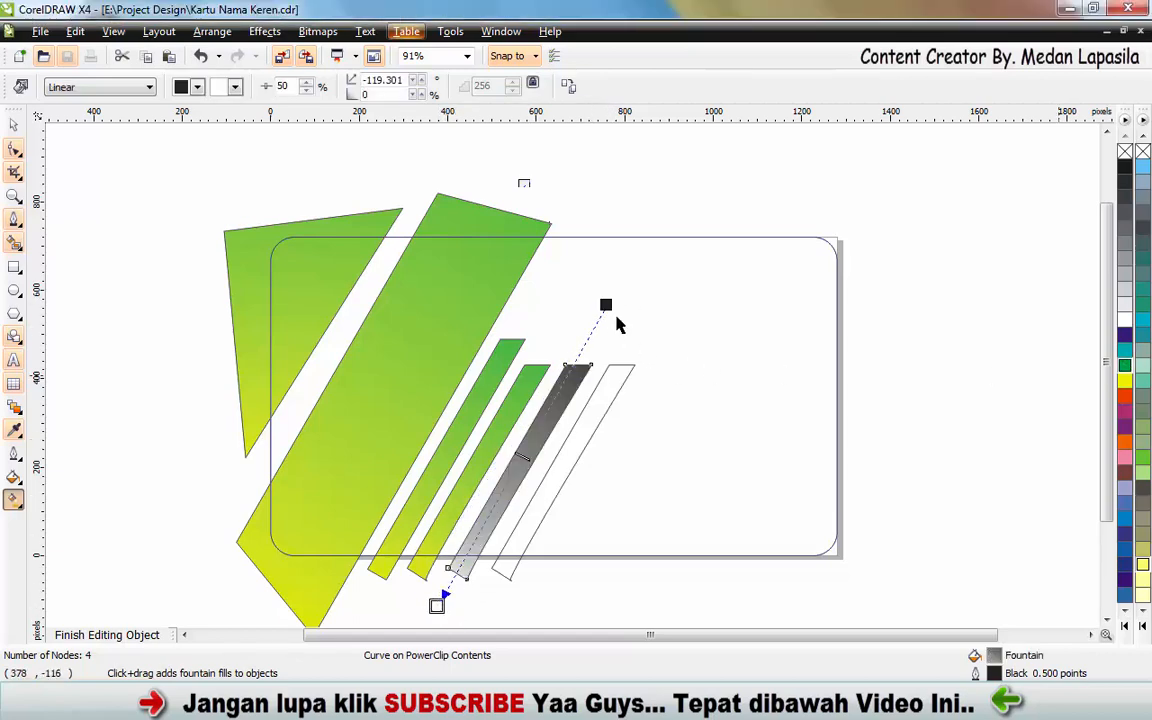
drag(606, 311, 606, 306)
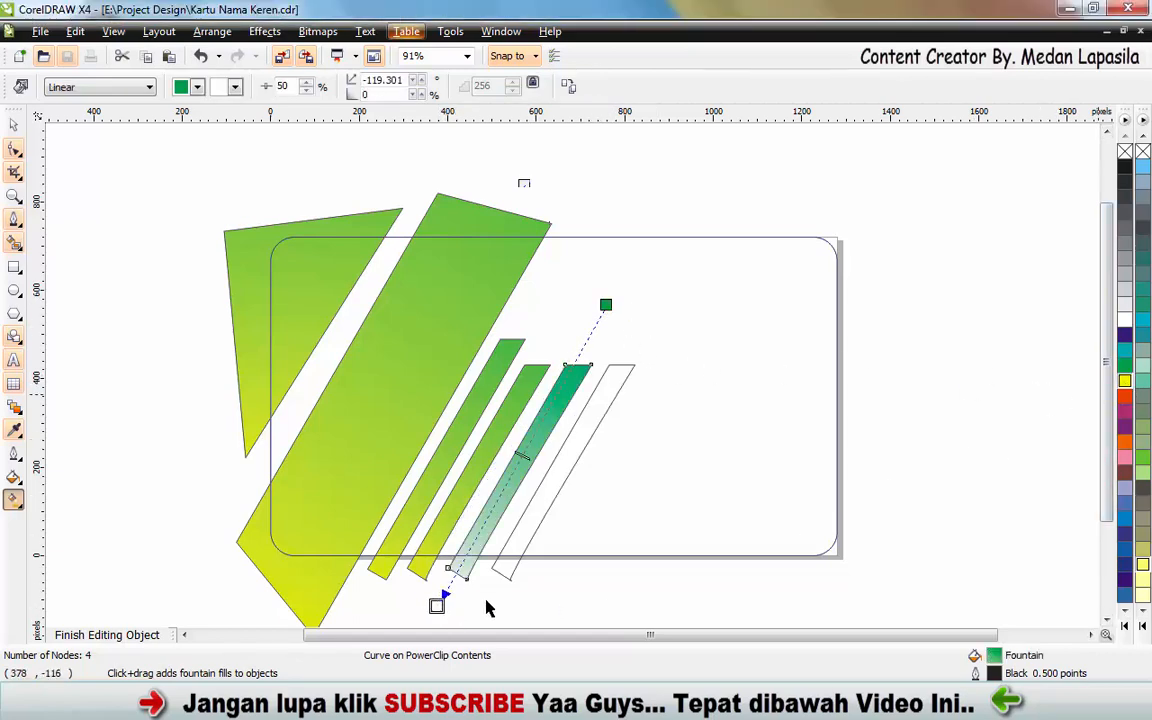
drag(437, 610, 437, 607)
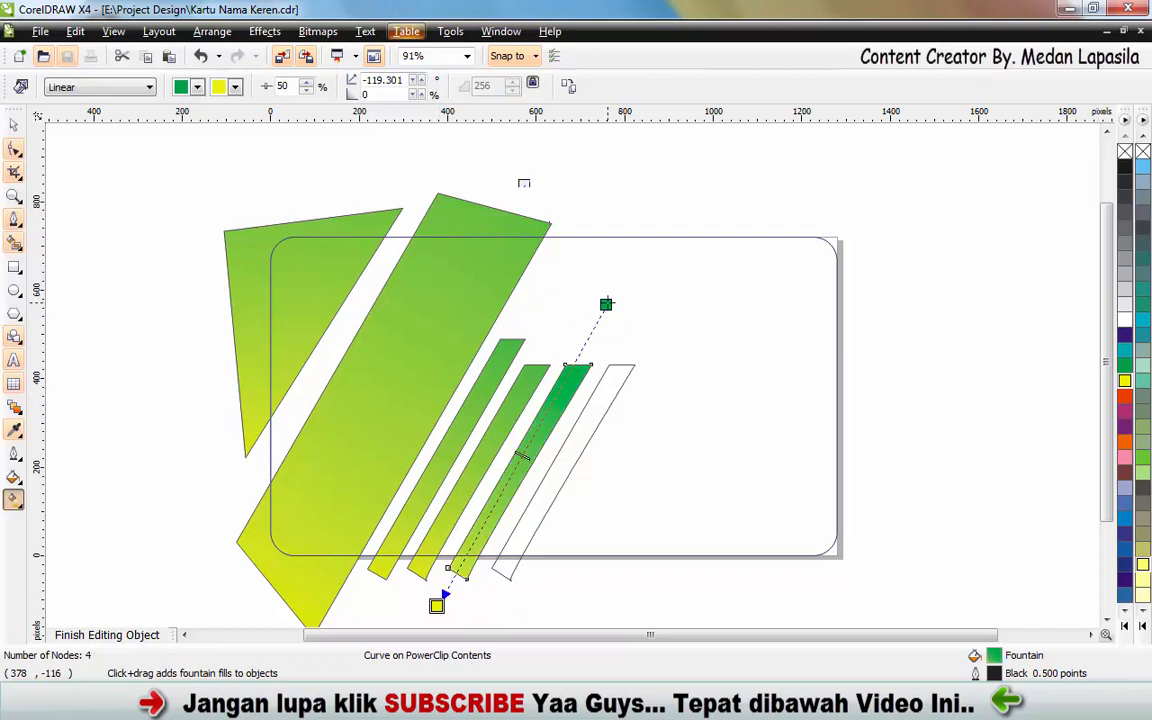
drag(606, 304, 728, 141)
- Fill the fourth narrow strip with the same linear gradient, yellow below its lower end and green far above its upper end
click(594, 432)
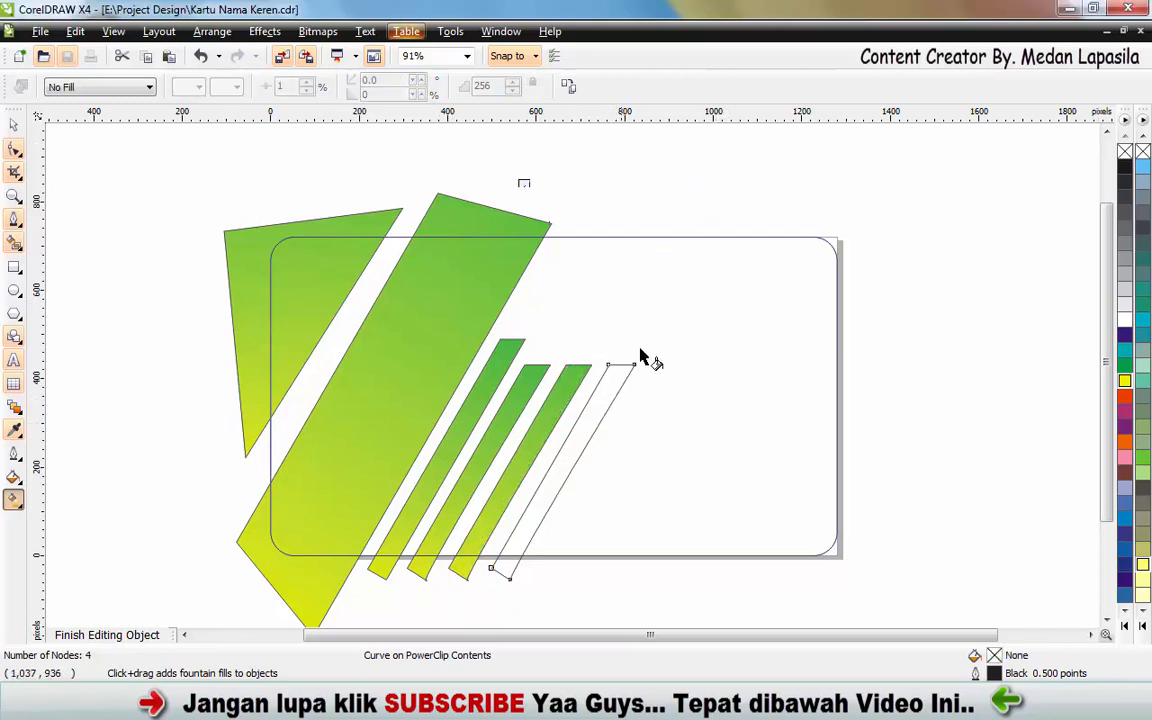
drag(651, 321, 476, 614)
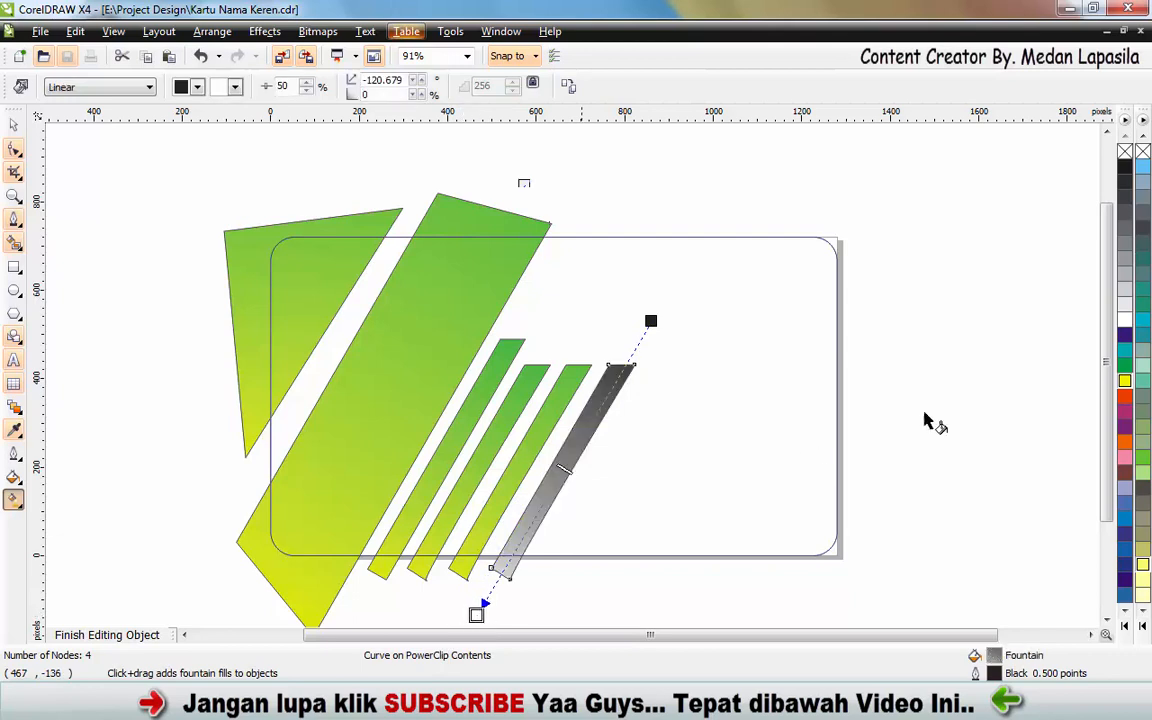
drag(1042, 414, 470, 609)
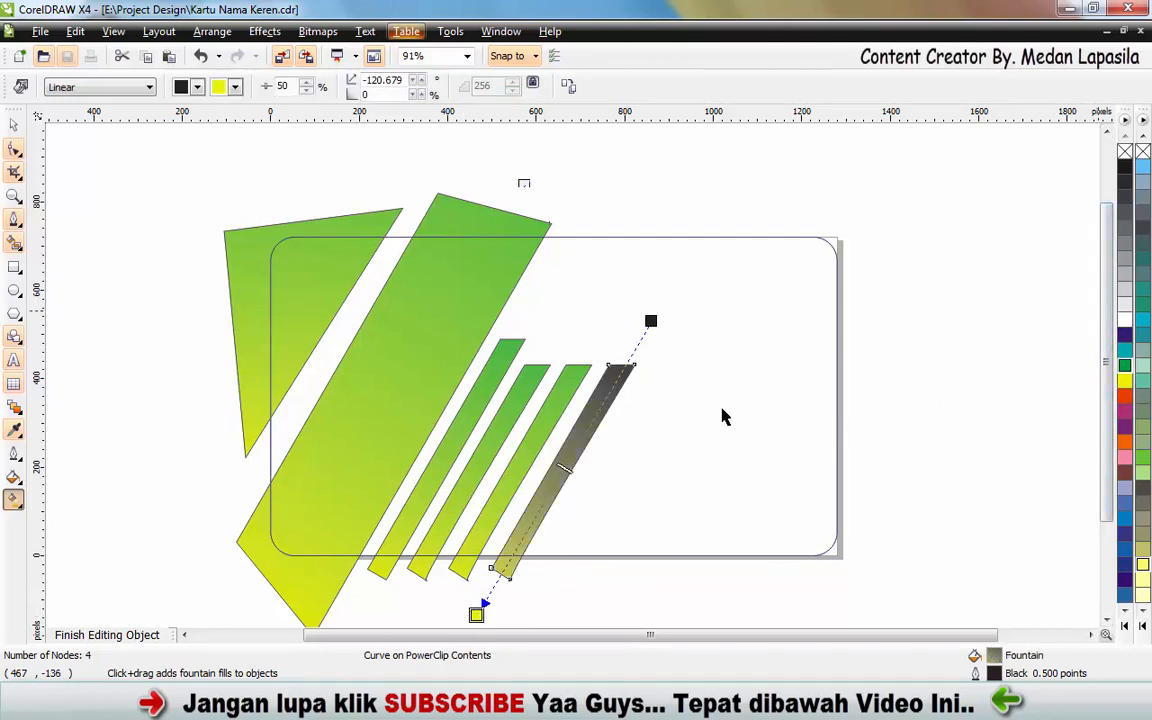
drag(1124, 365, 736, 180)
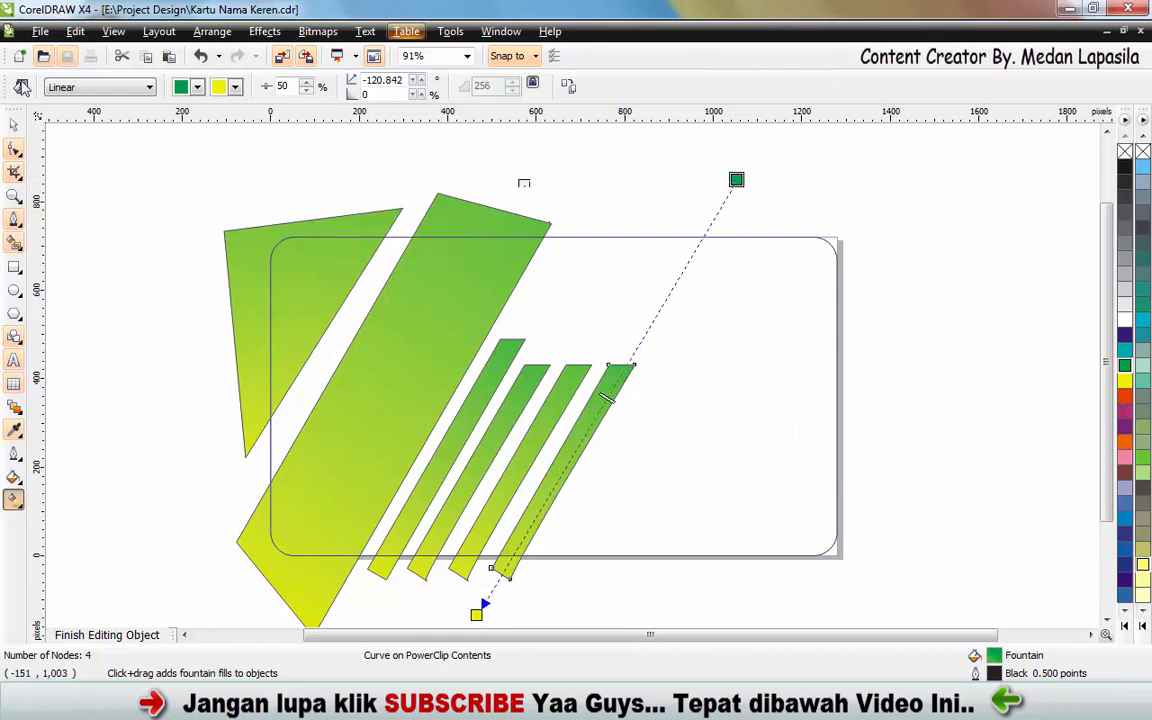
- Finish editing the PowerClip contents and deselect the card
click(18, 125)
click(115, 275)
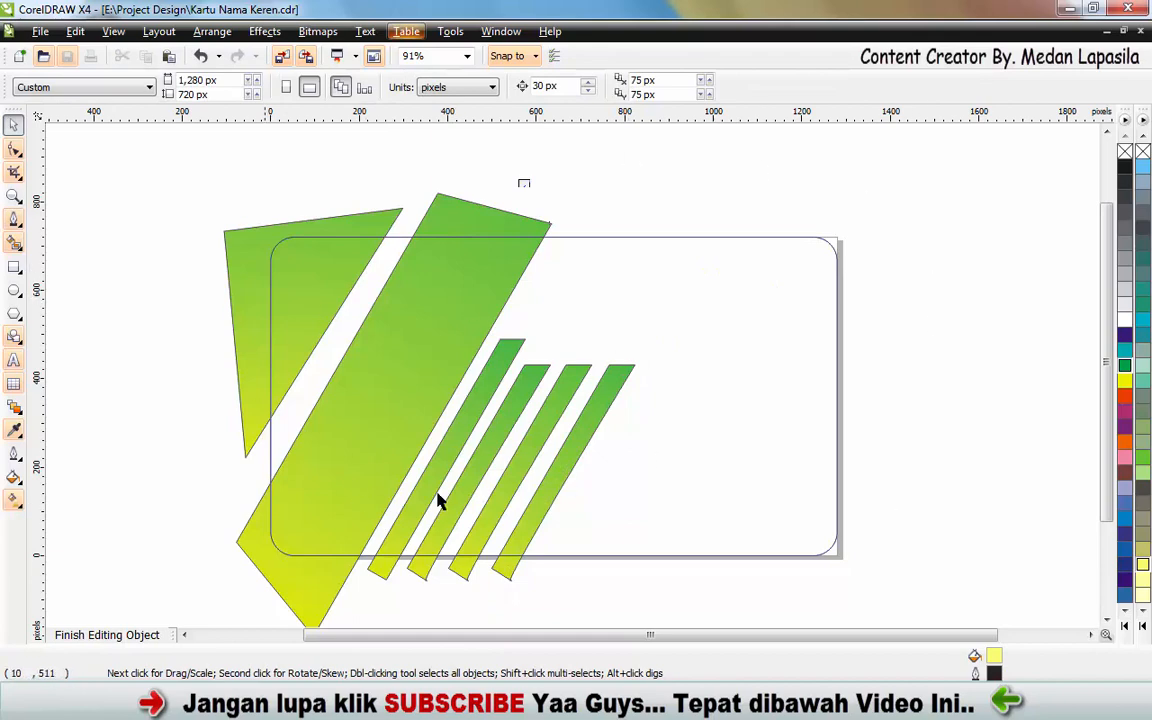
click(108, 636)
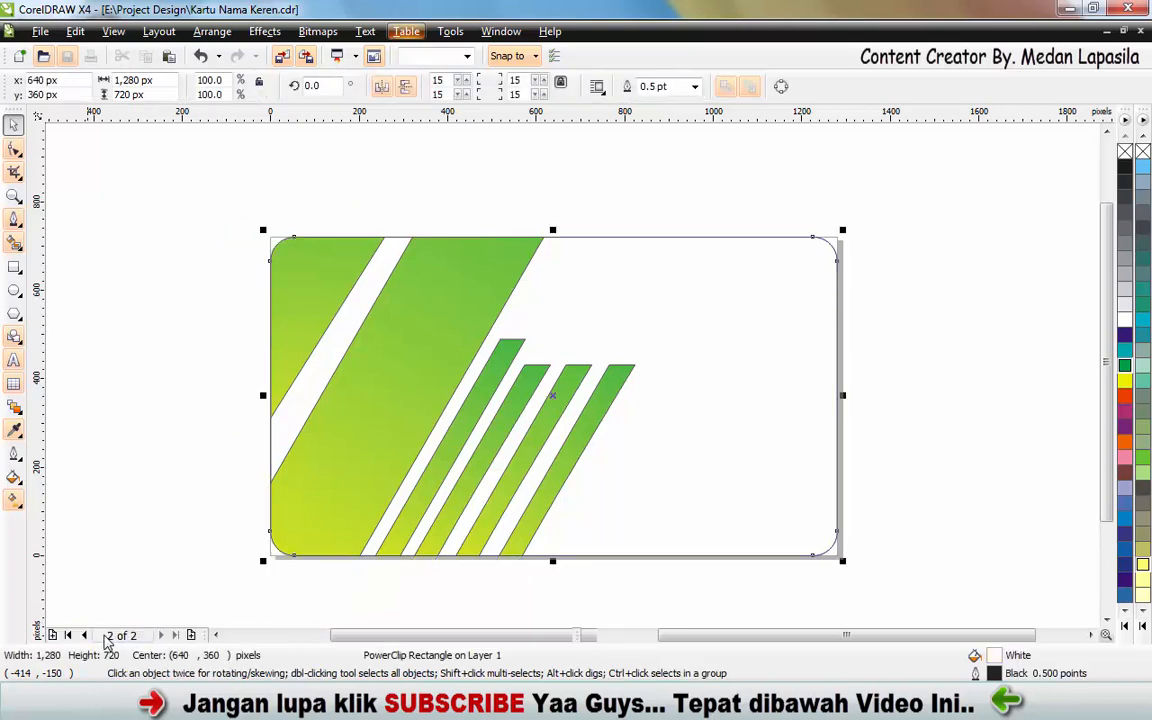
click(682, 361)
click(138, 335)
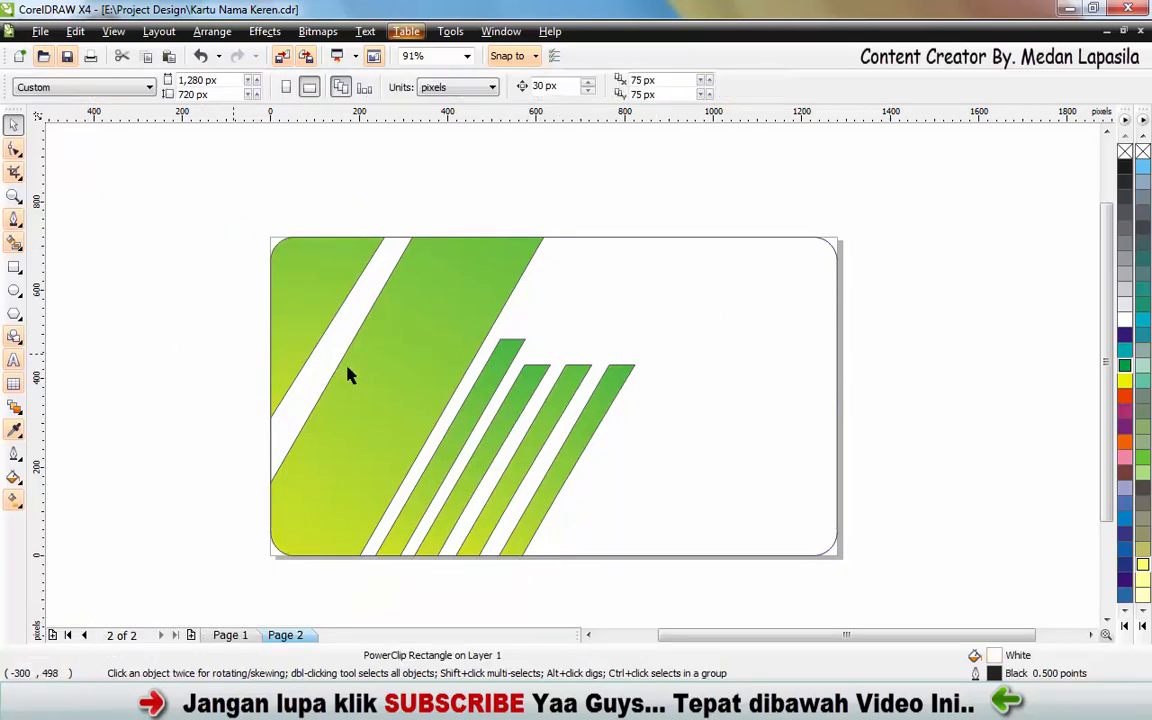
click(470, 321)
right_click(471, 321)
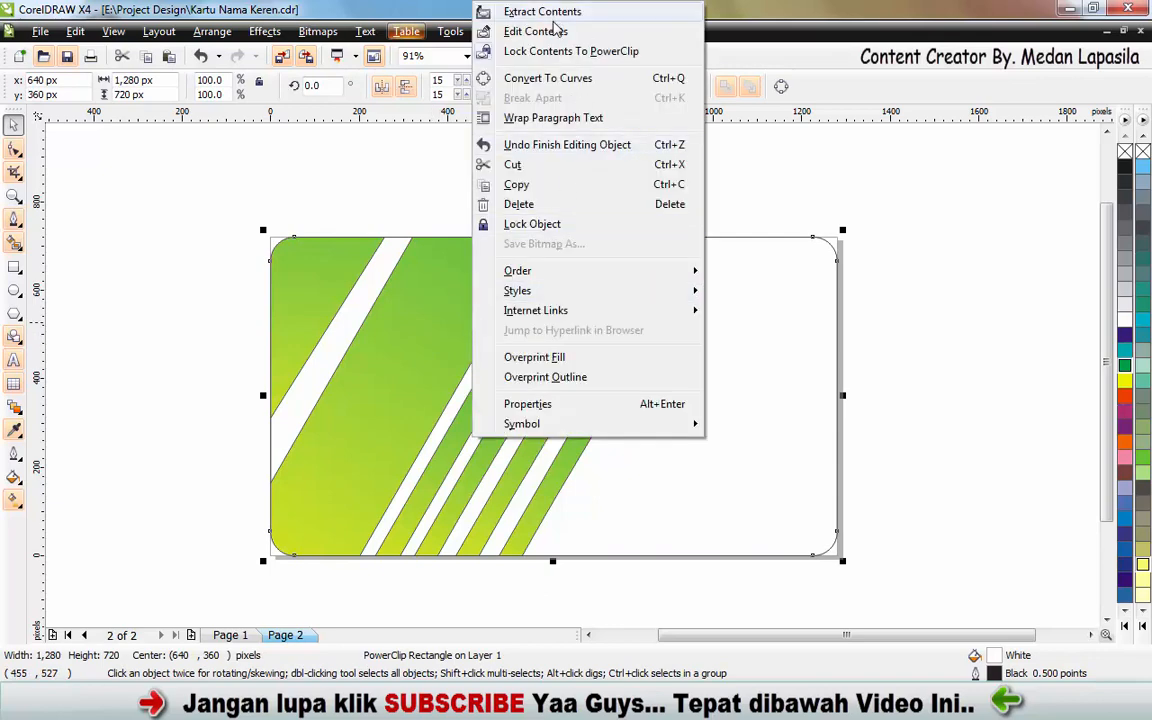
click(540, 31)
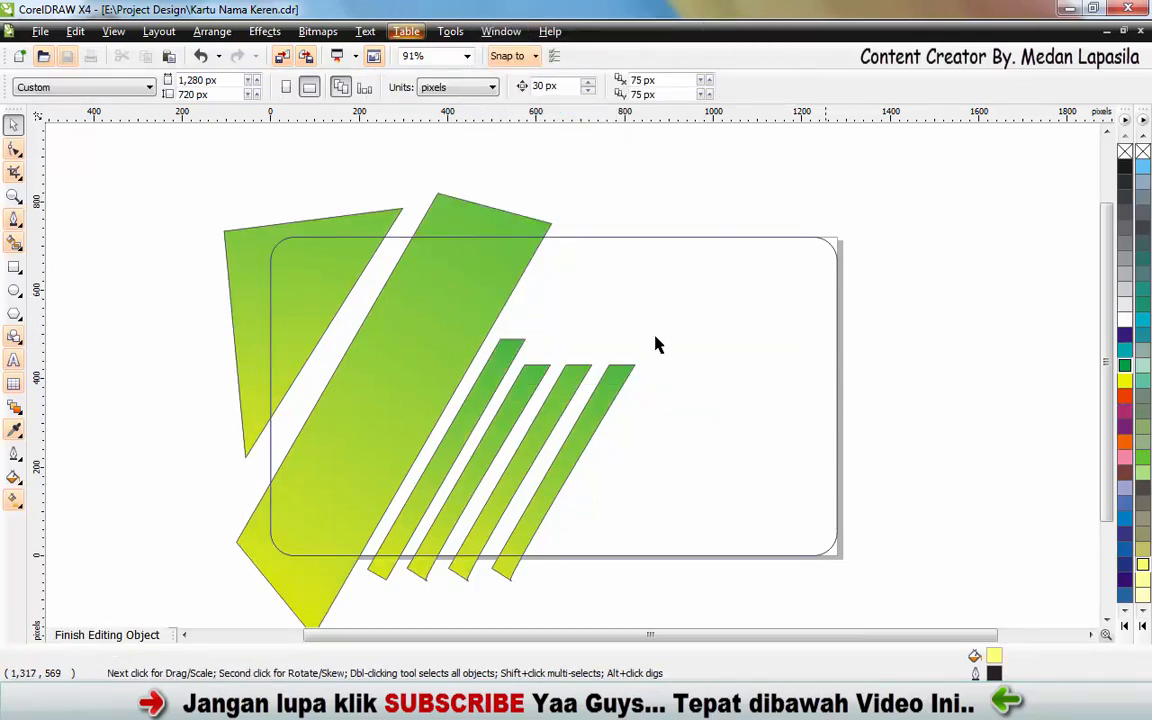
right_click(609, 285)
key(Escape)
click(95, 637)
click(155, 487)
- Fill the rounded card rectangle with black and deselect it
click(795, 324)
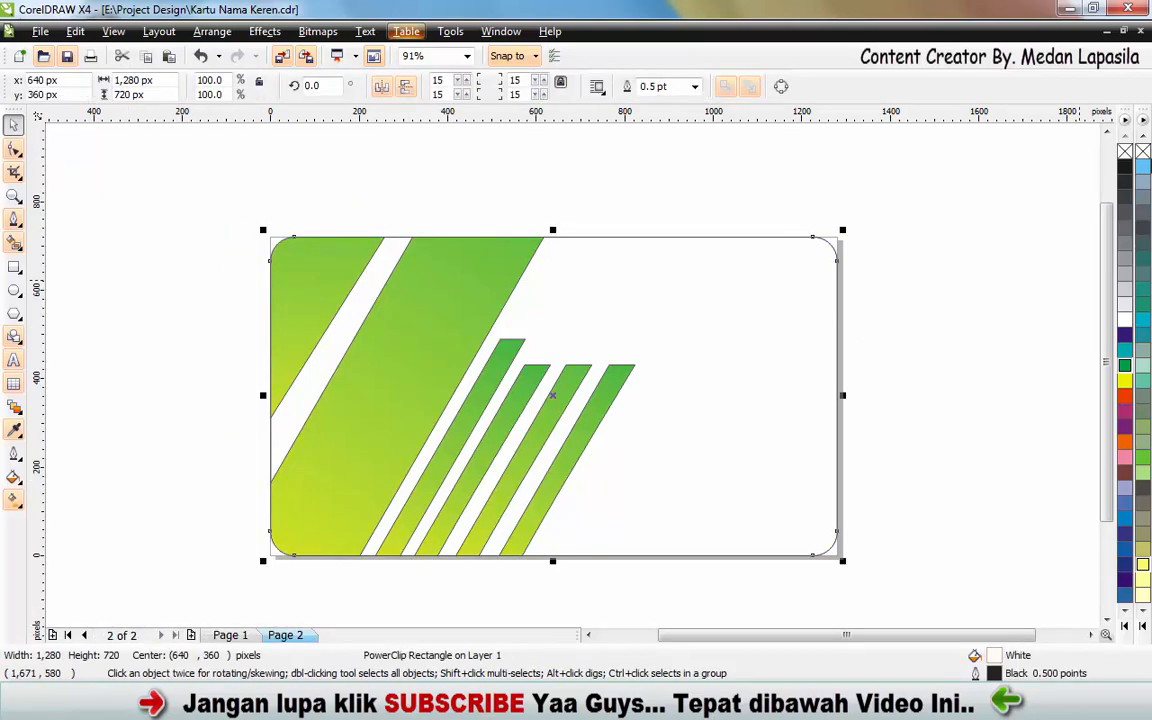
click(1125, 166)
key(Escape)
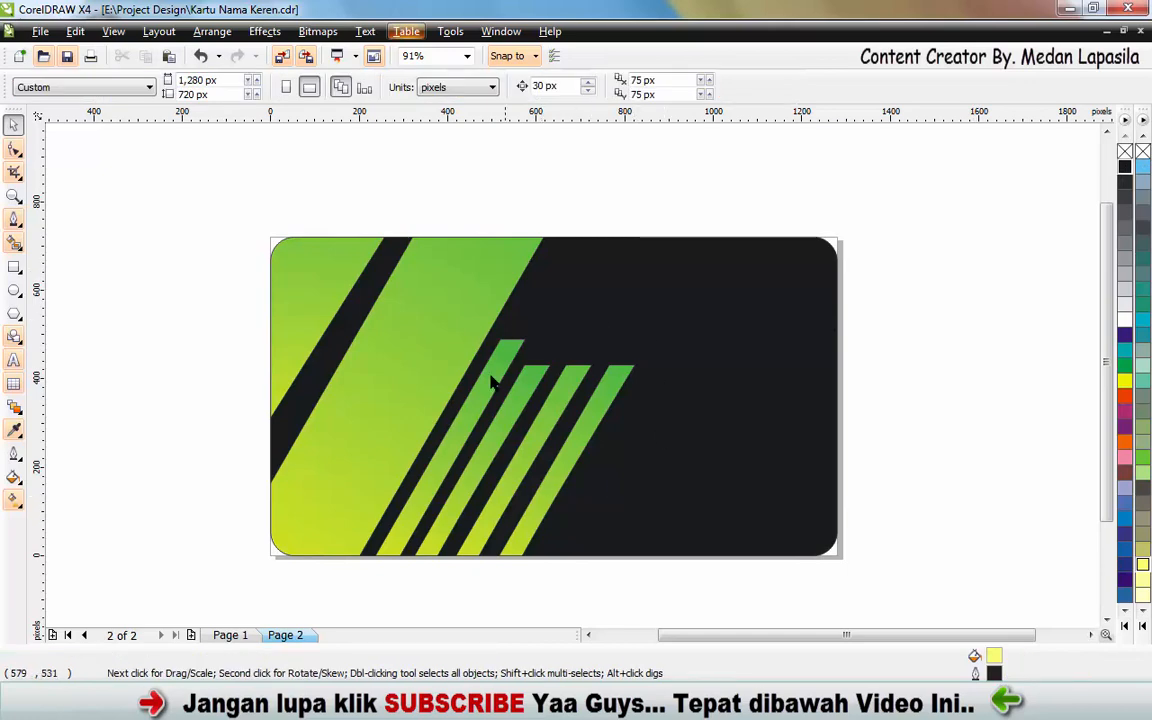
- Enlarge the whole card proportionally about its centre to 106.2%, making it 1,360 by 765 px
click(752, 416)
click(226, 362)
drag(221, 216, 872, 572)
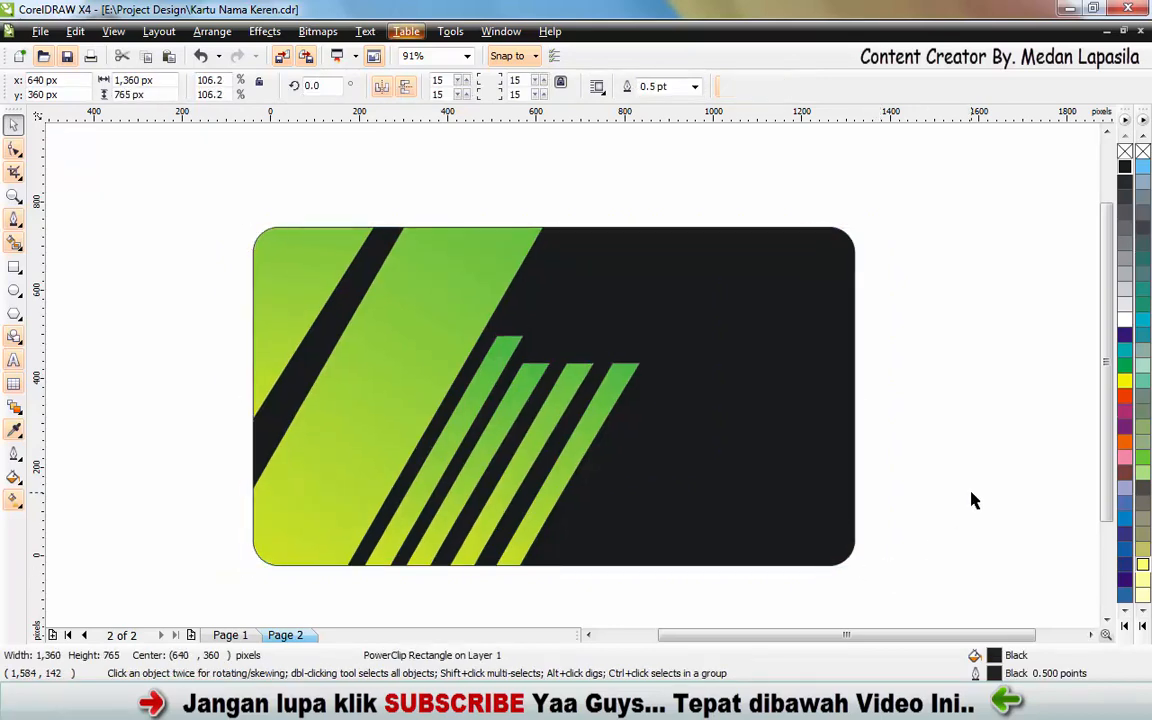
click(972, 501)
click(728, 419)
click(130, 374)
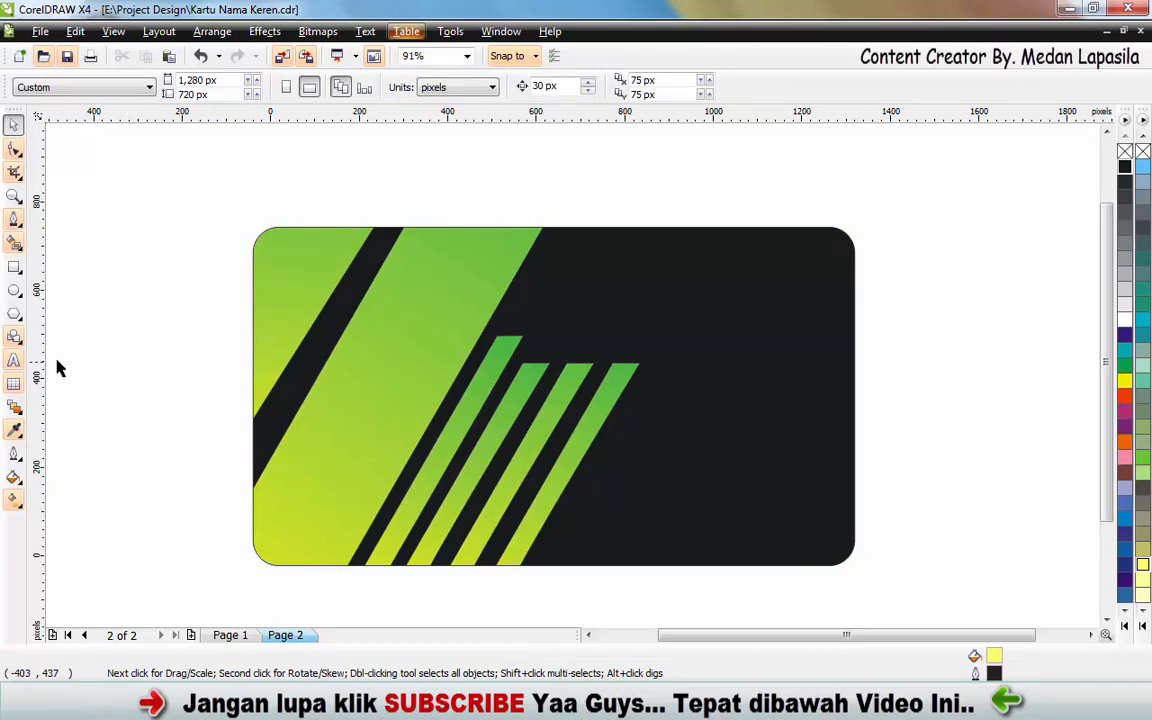
- Add the cardholder's first name as white 24 pt Arial artistic text in the upper black area of the card
click(15, 362)
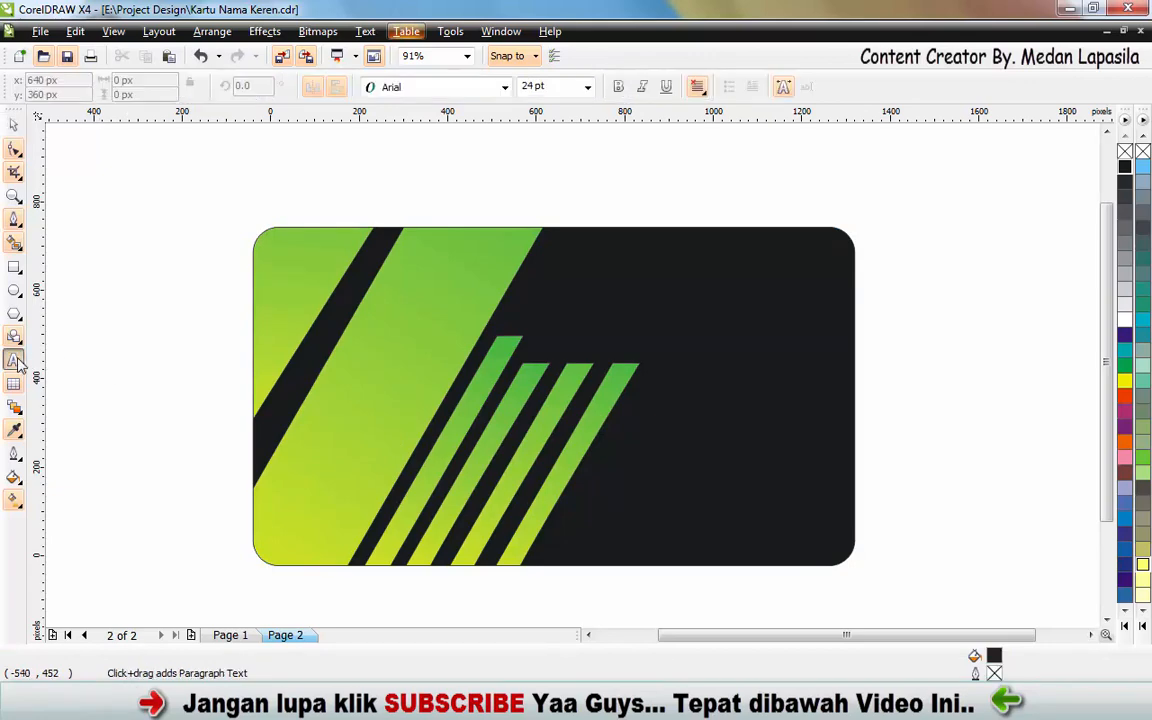
click(622, 294)
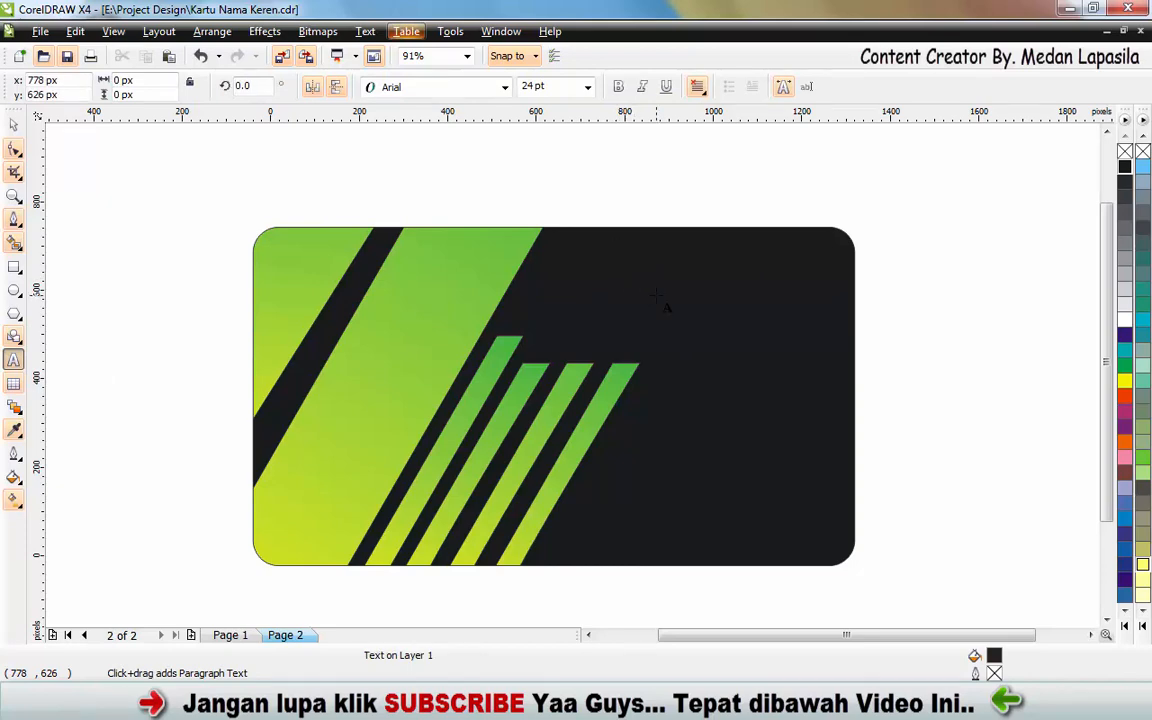
text(Alexander)
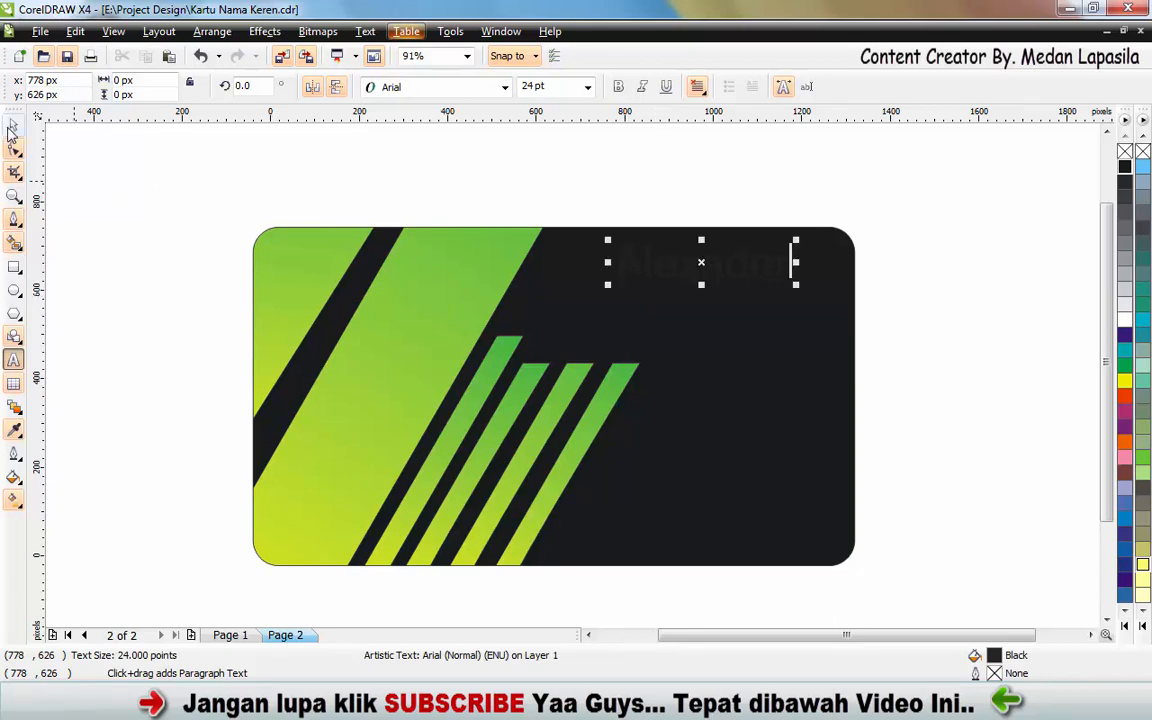
click(13, 124)
click(1125, 320)
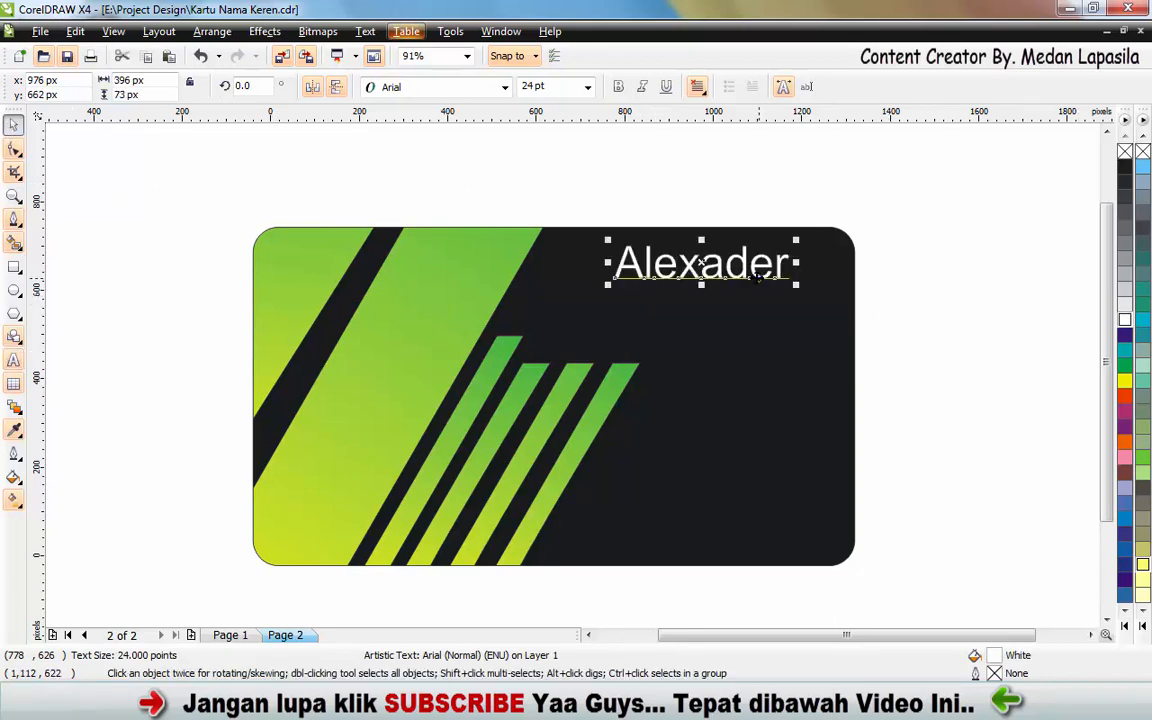
- Move the cardholder's name slightly lower and draw a light yellow rectangular bar about 472 by 16 px beneath it
drag(701, 262, 711, 277)
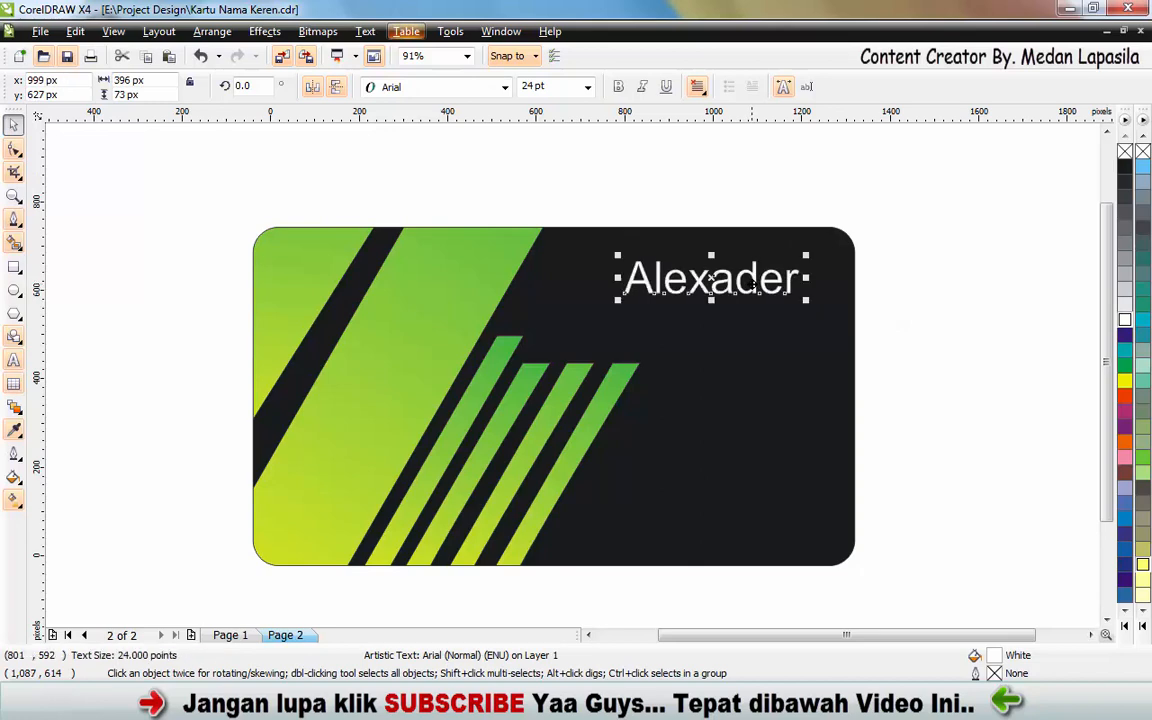
click(14, 266)
drag(607, 306, 817, 313)
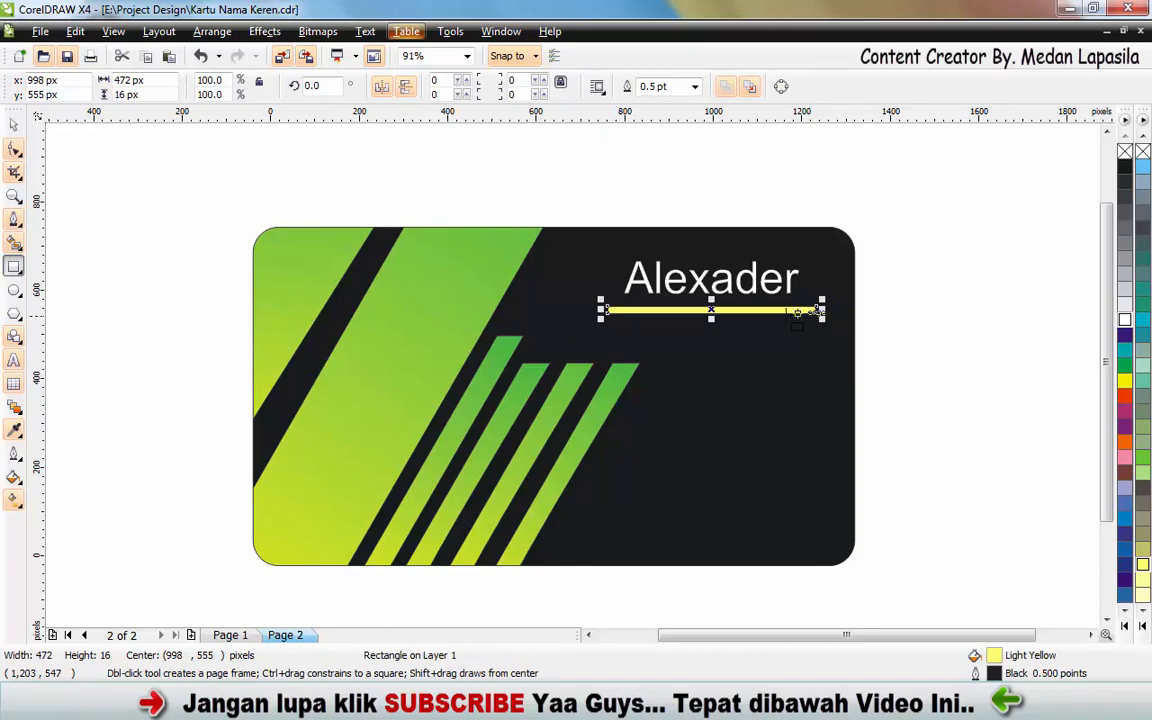
- Position the light yellow bar closely under the cardholder's name, centred at about x 996, y 572 px
drag(711, 311, 711, 297)
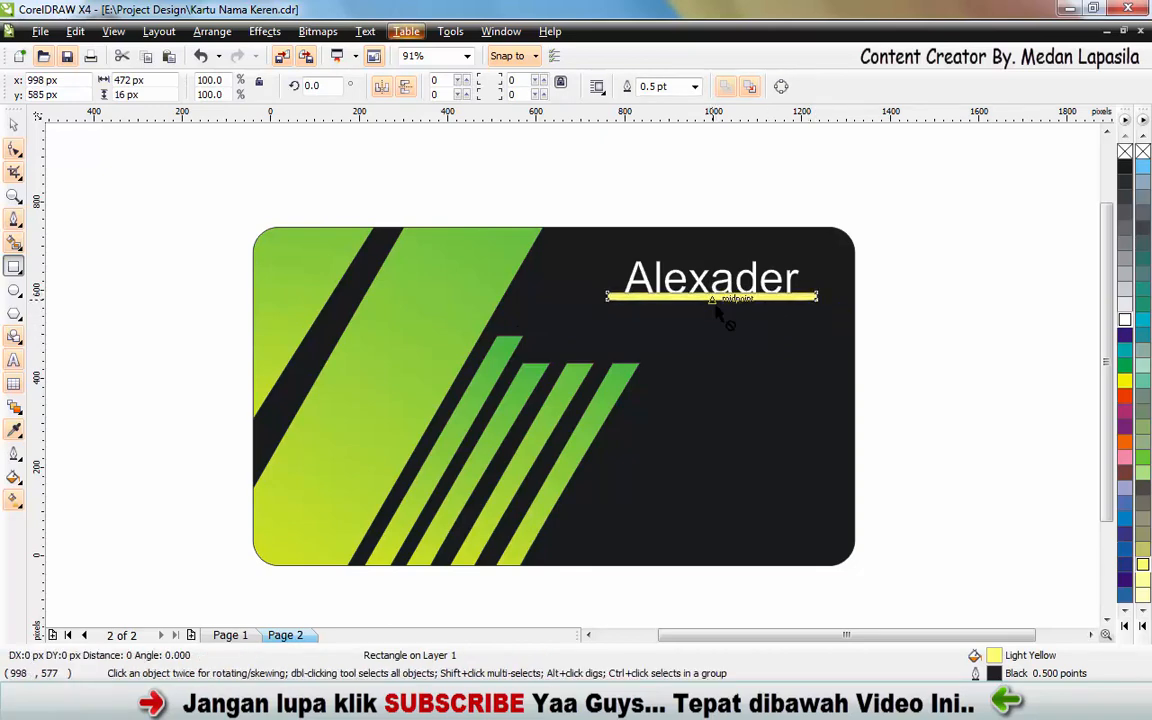
click(14, 124)
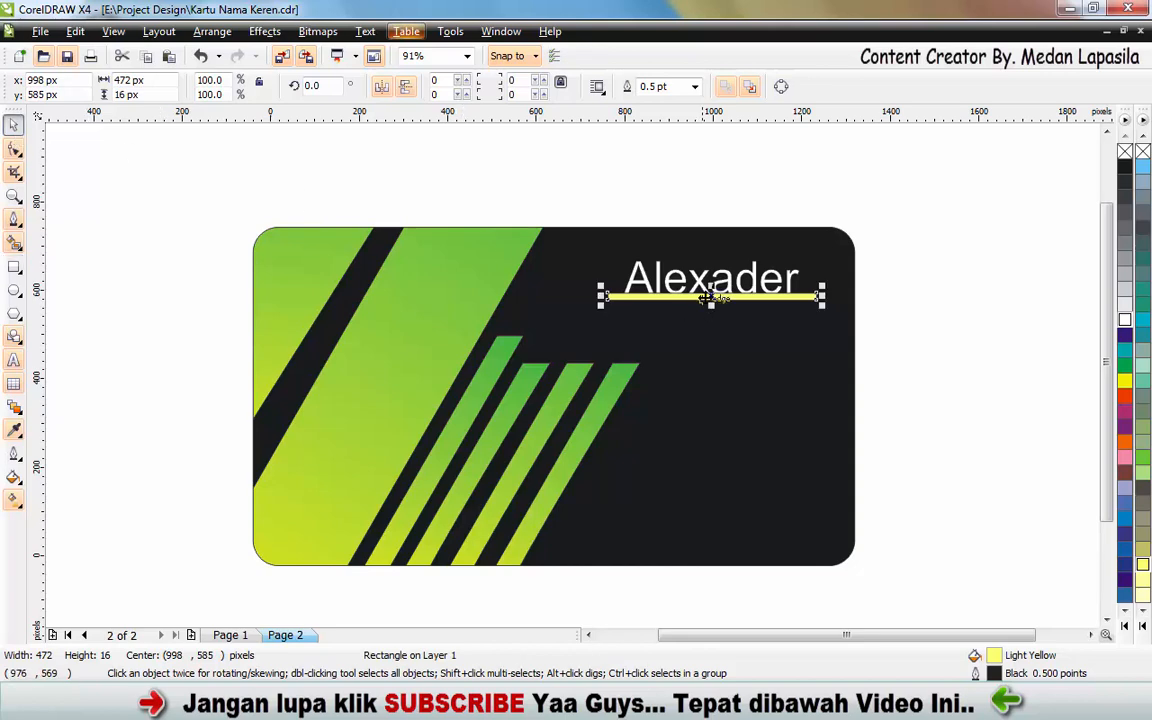
drag(711, 297, 765, 308)
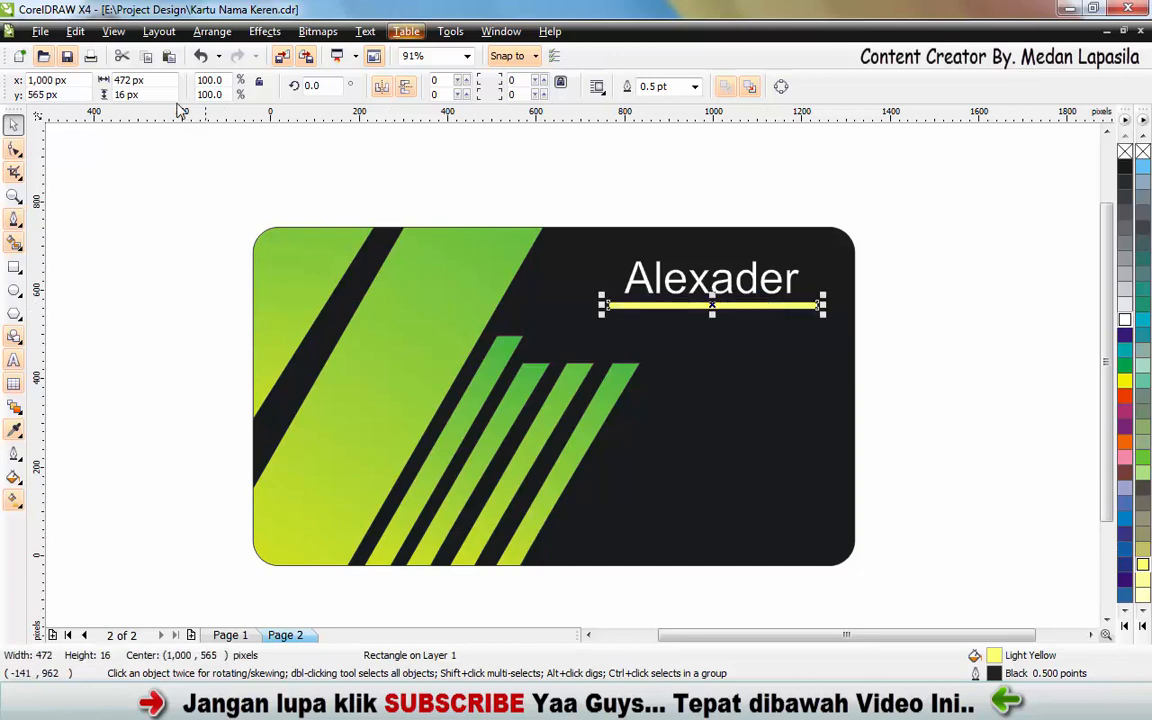
click(113, 31)
click(143, 425)
drag(688, 303, 686, 301)
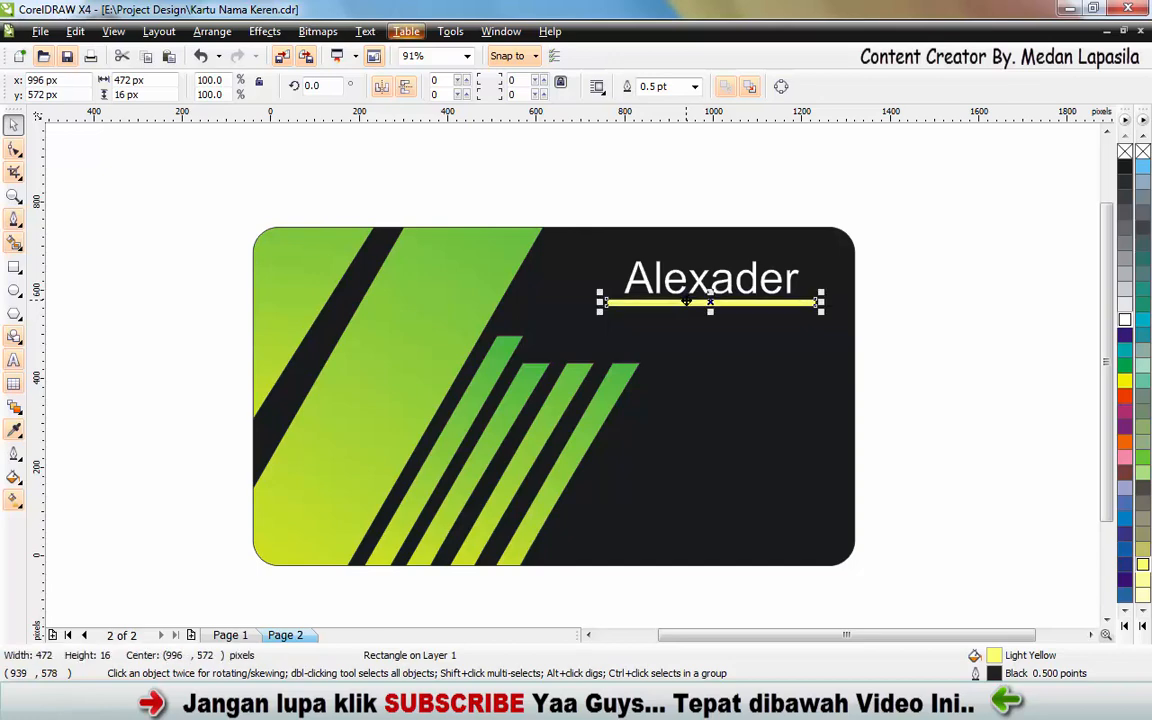
- Duplicate the light yellow bar in place and narrow the copy about its centre to 391 px wide
key(ctrl+c)
drag(601, 303, 618, 303)
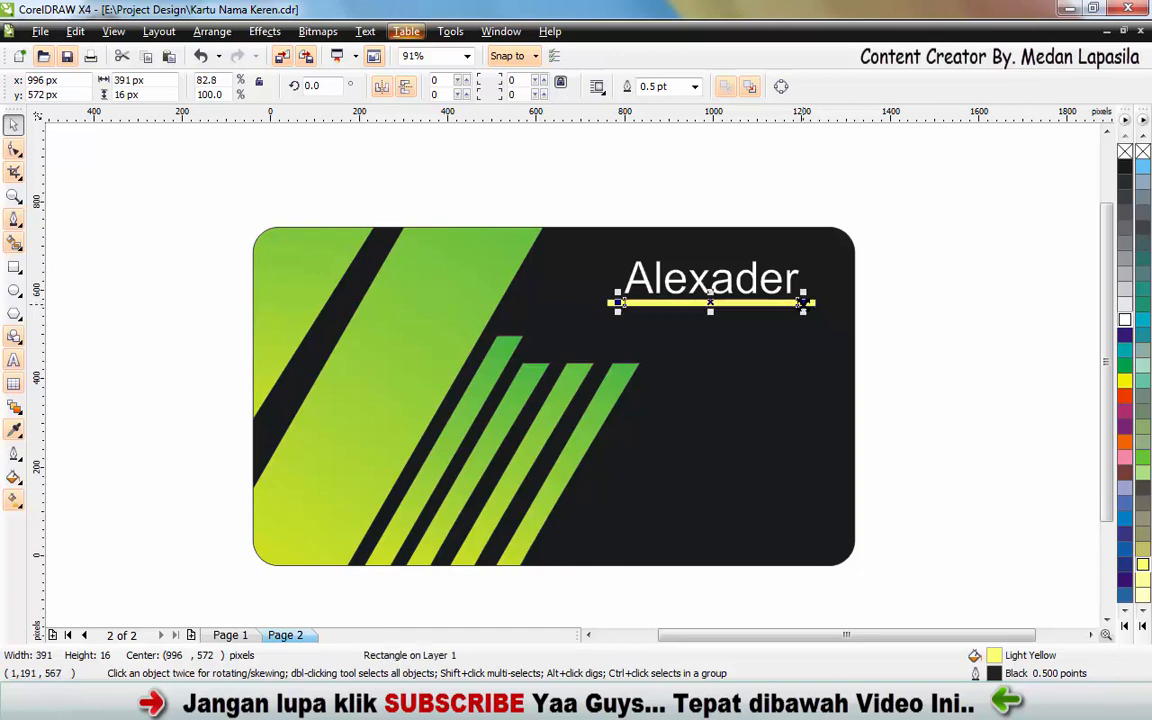
click(917, 307)
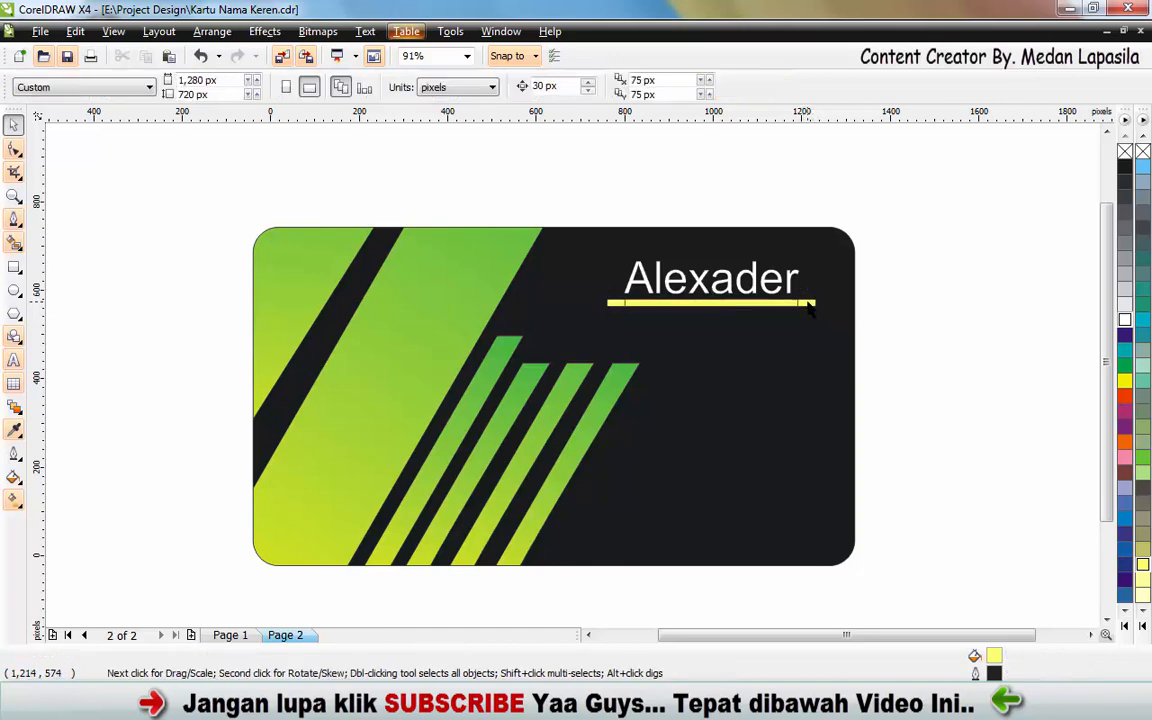
- Fill the narrower bar under the name with white and deselect it
click(785, 302)
click(1127, 304)
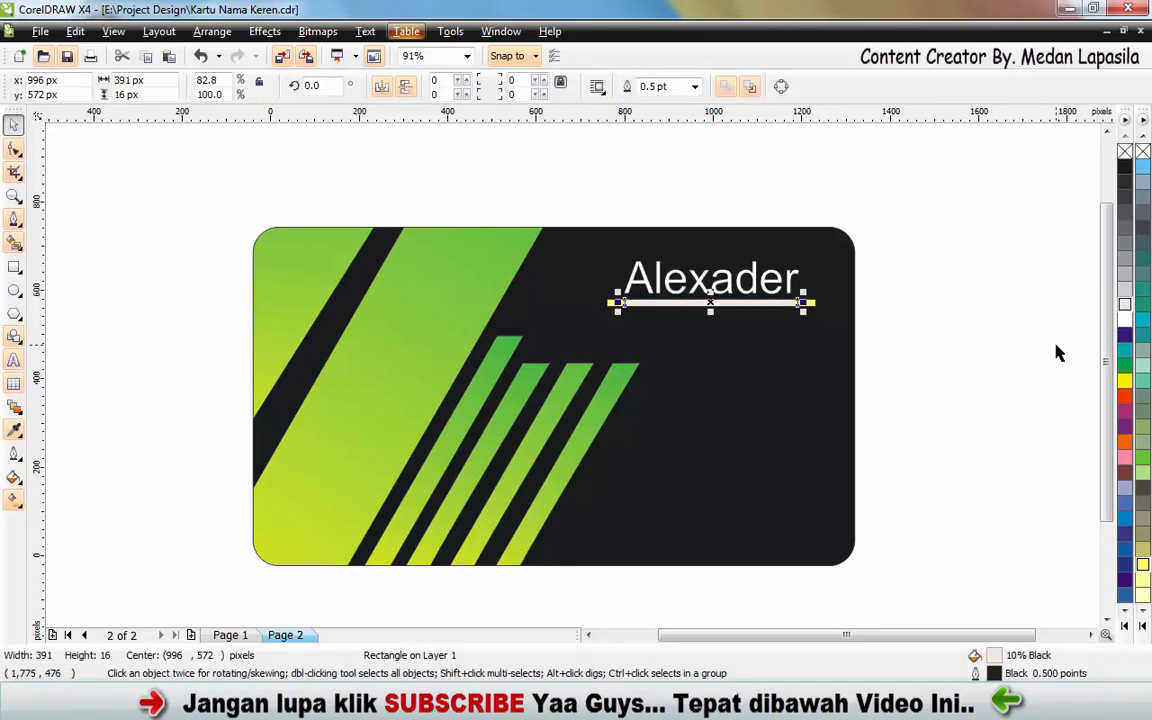
click(1052, 346)
click(765, 304)
click(1125, 320)
click(1003, 339)
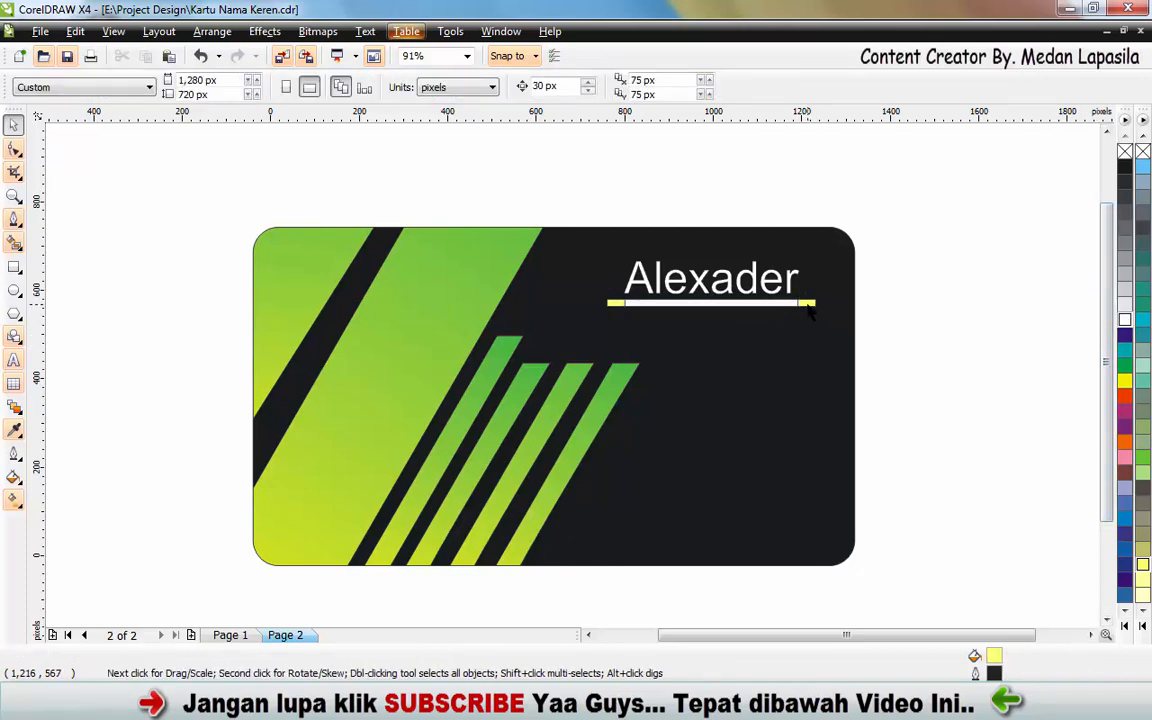
- Try to recolour the wider bar behind the white one with the stronger yellow
click(808, 304)
click(1125, 380)
click(995, 391)
click(808, 304)
click(997, 489)
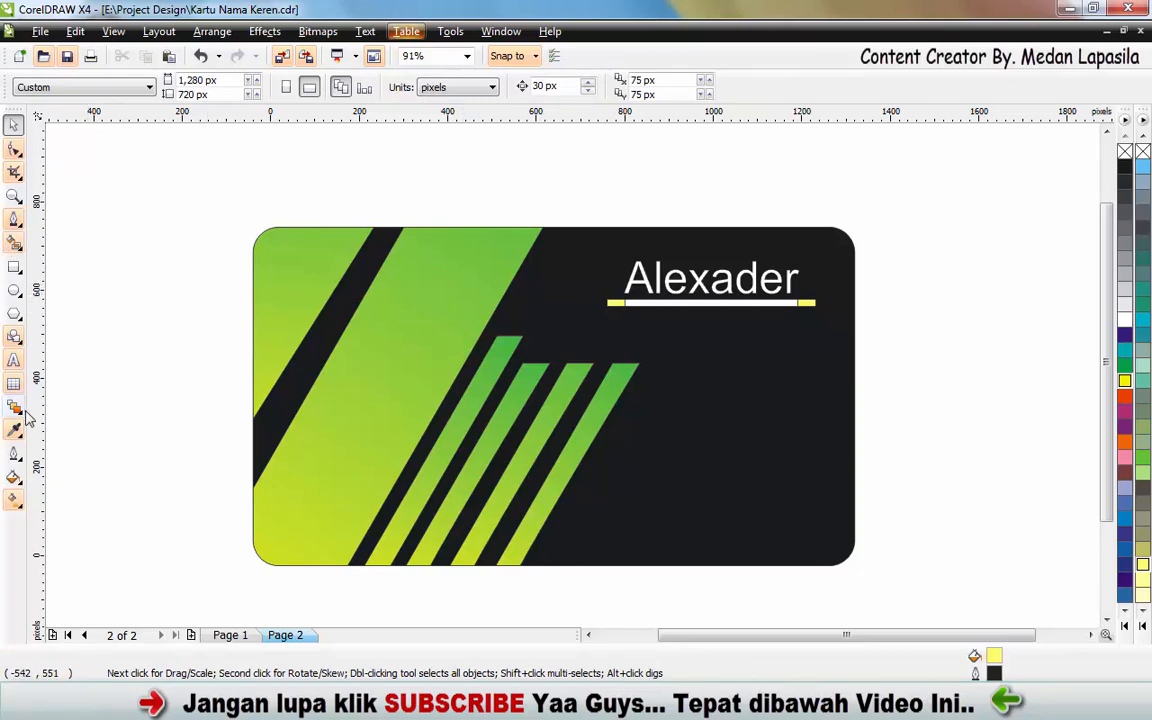
- Import the gmail, Instagram and Whats Apps PNG images from Gambar Download and place them as small stacked icons, about 53 px, beside the slanted stripes
click(283, 57)
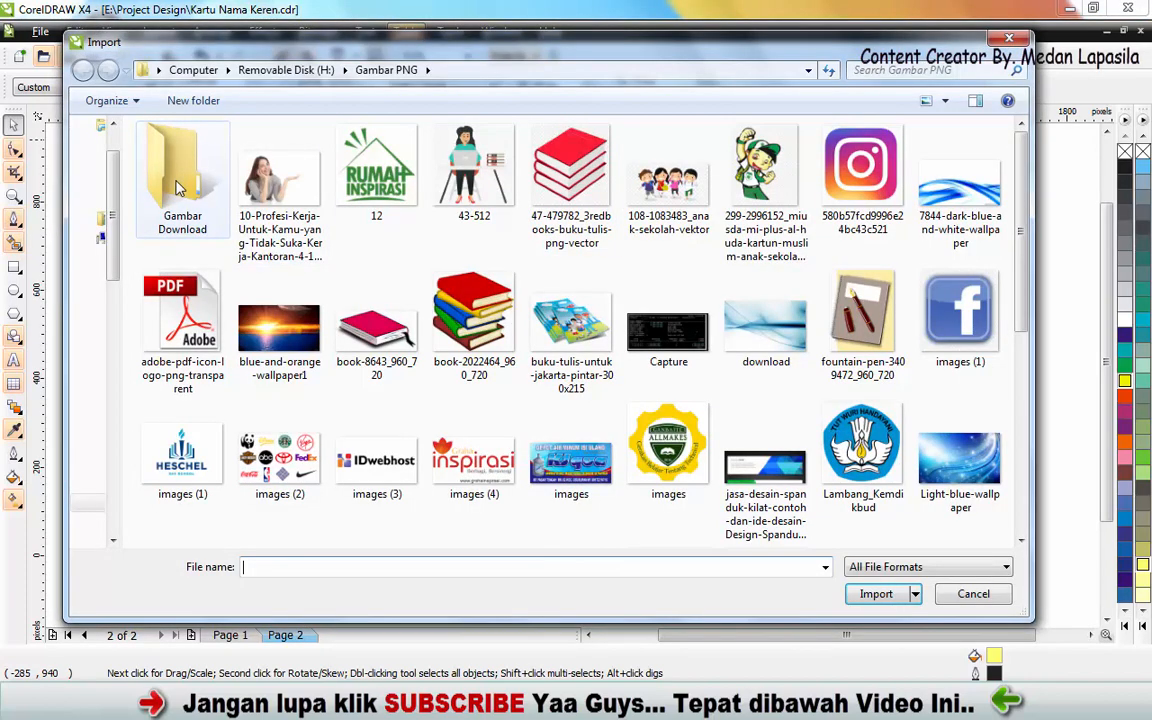
double_click(163, 172)
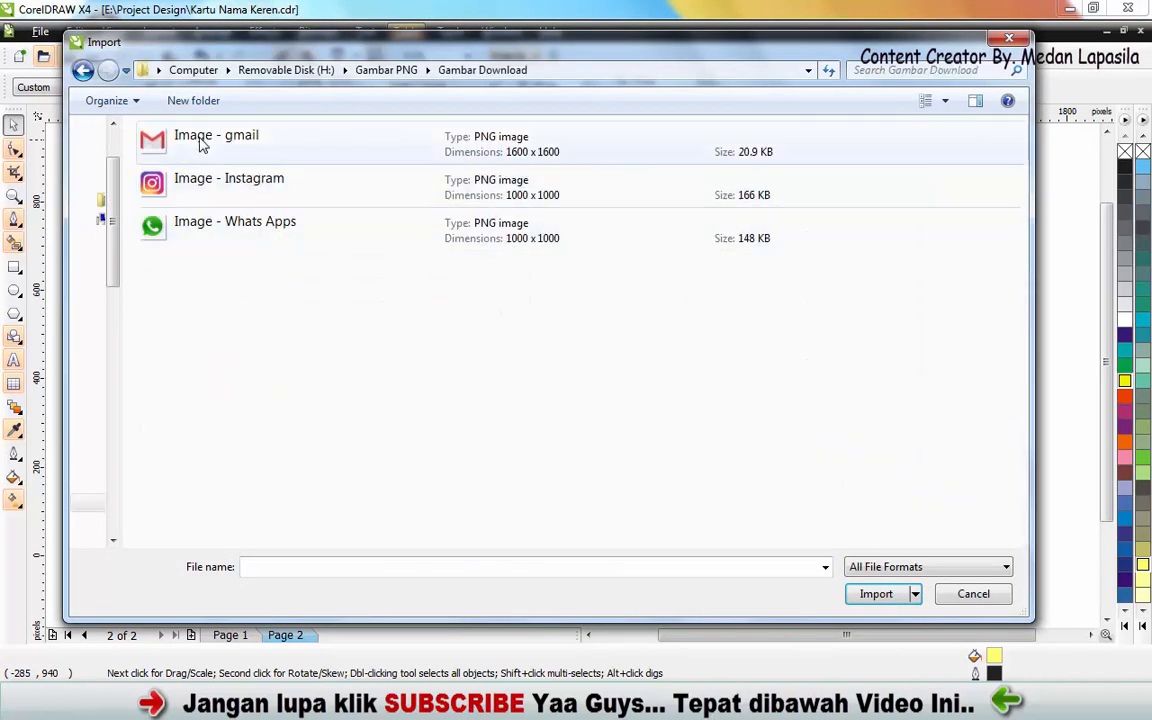
drag(245, 310, 171, 148)
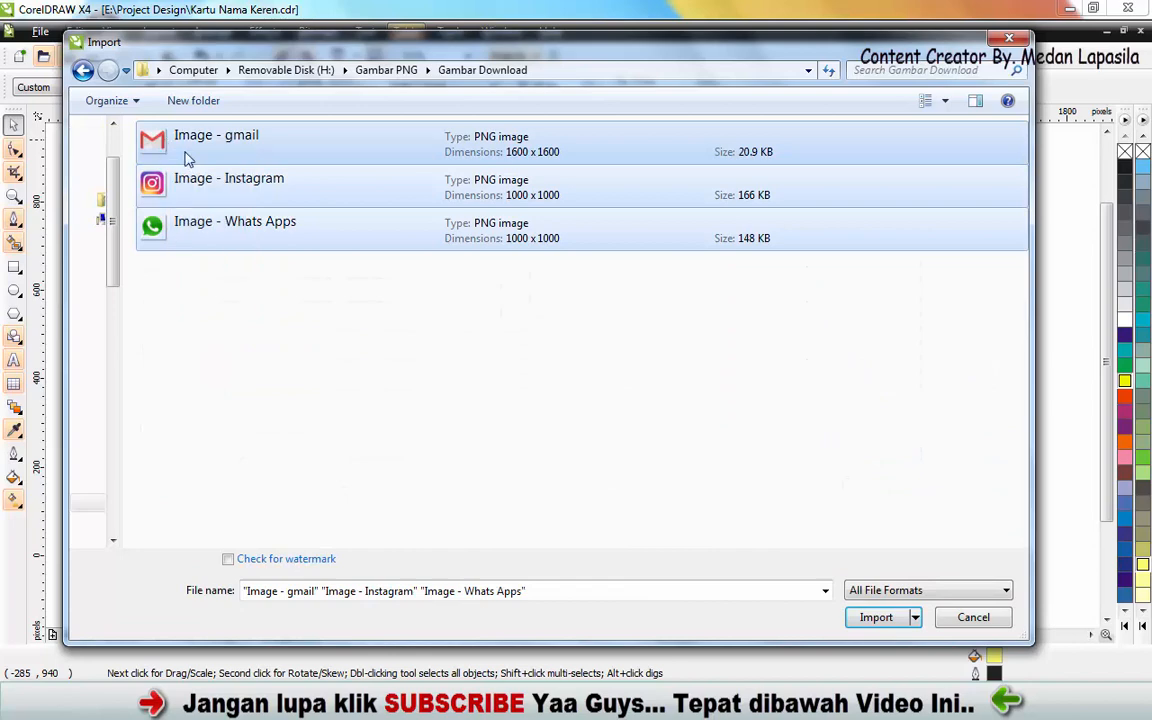
click(877, 618)
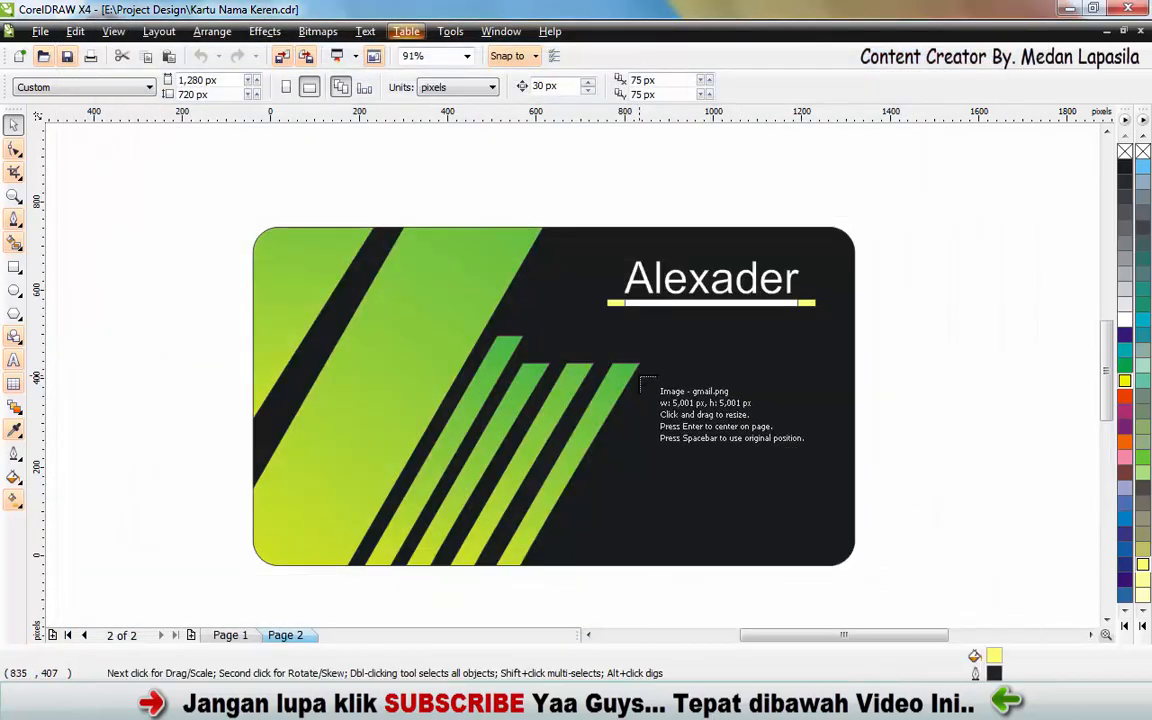
drag(637, 377, 648, 469)
scroll(651, 418, up, 3)
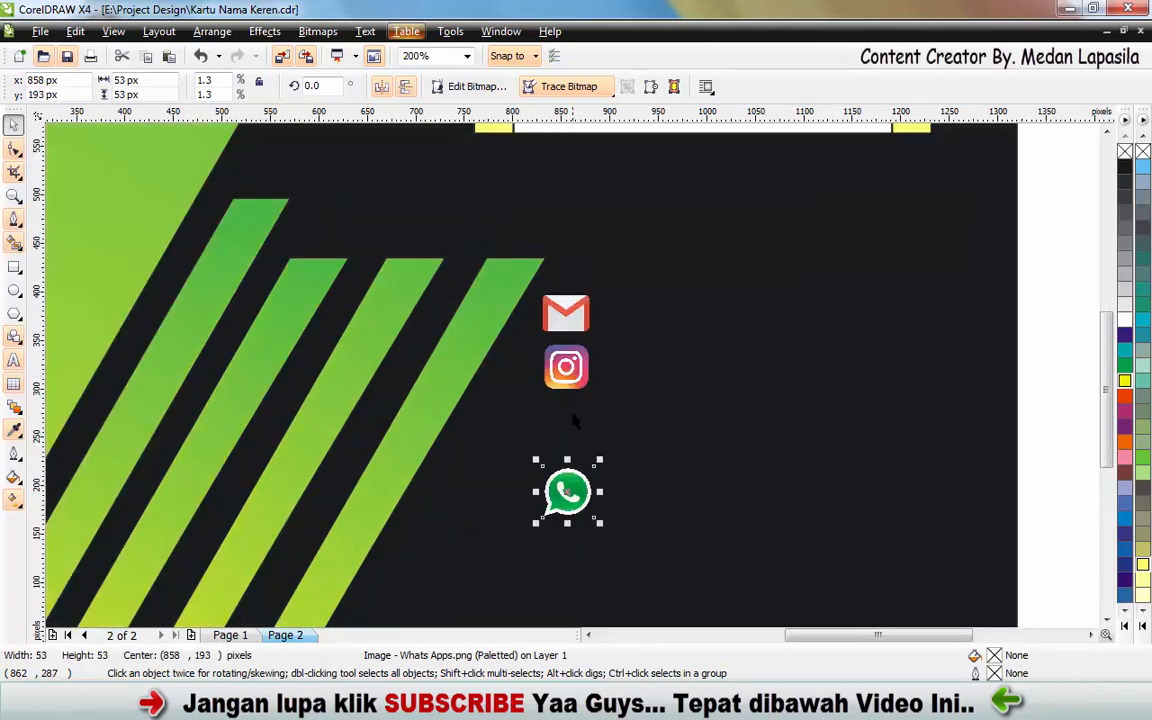